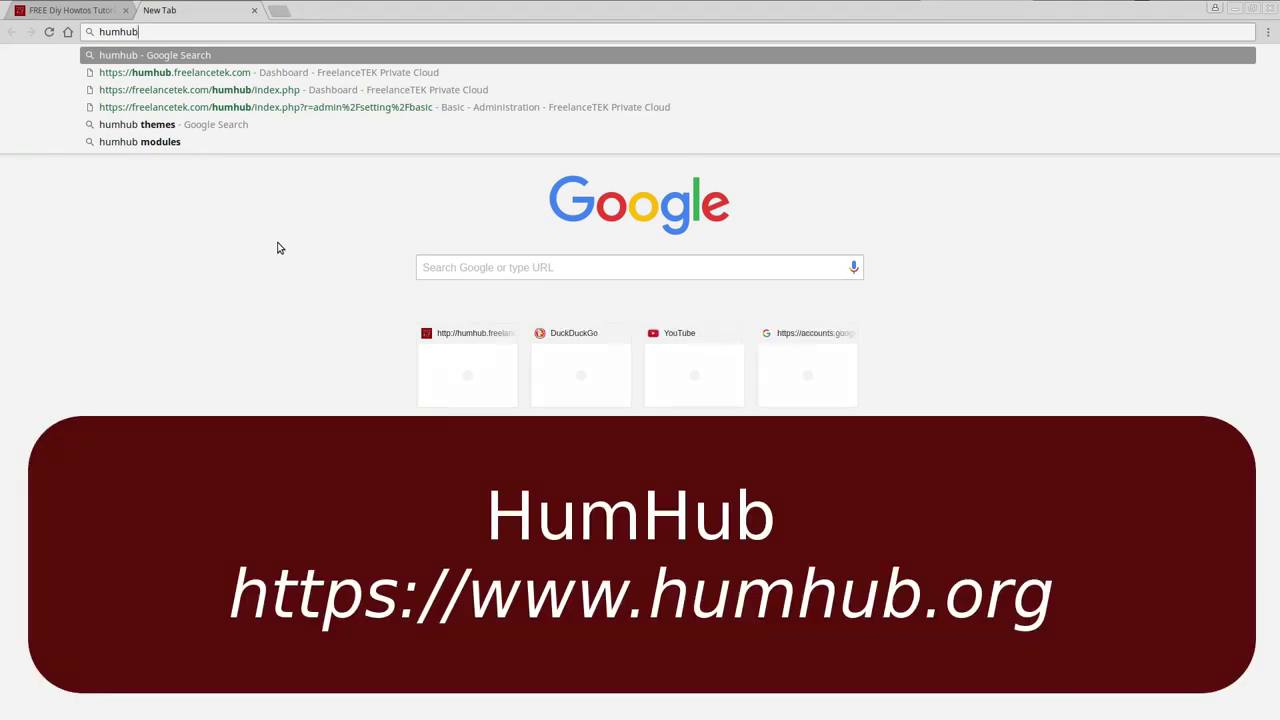
- Search Google for humhub, open the official HumHub homepage and go to its Downloads page
key("Return")
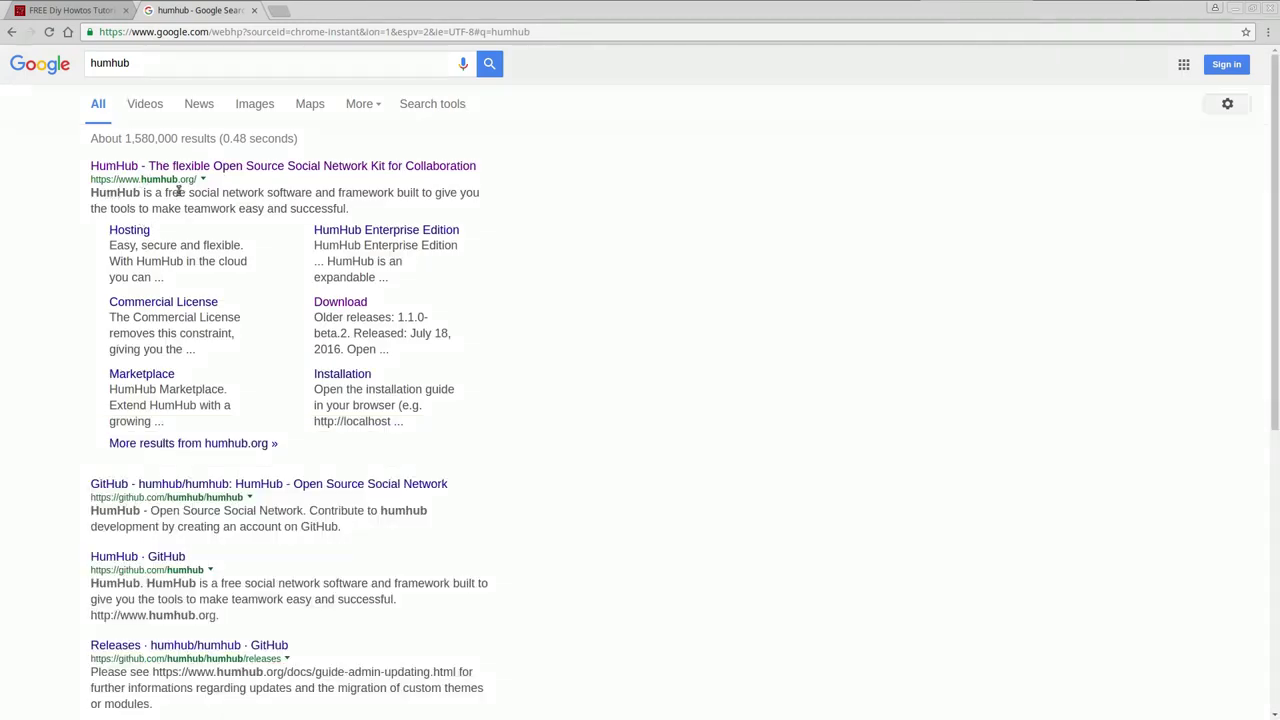
left_click(205, 165)
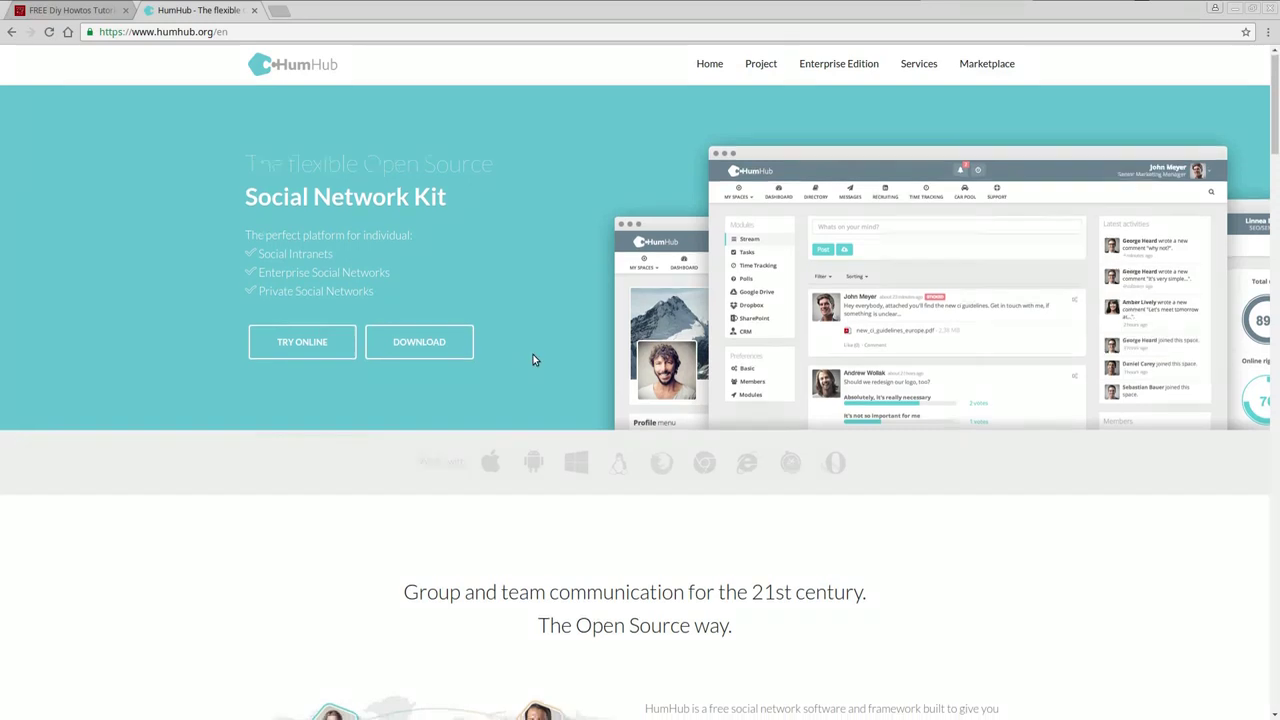
scroll(531, 357, "down", 1)
scroll(531, 357, "up", 1)
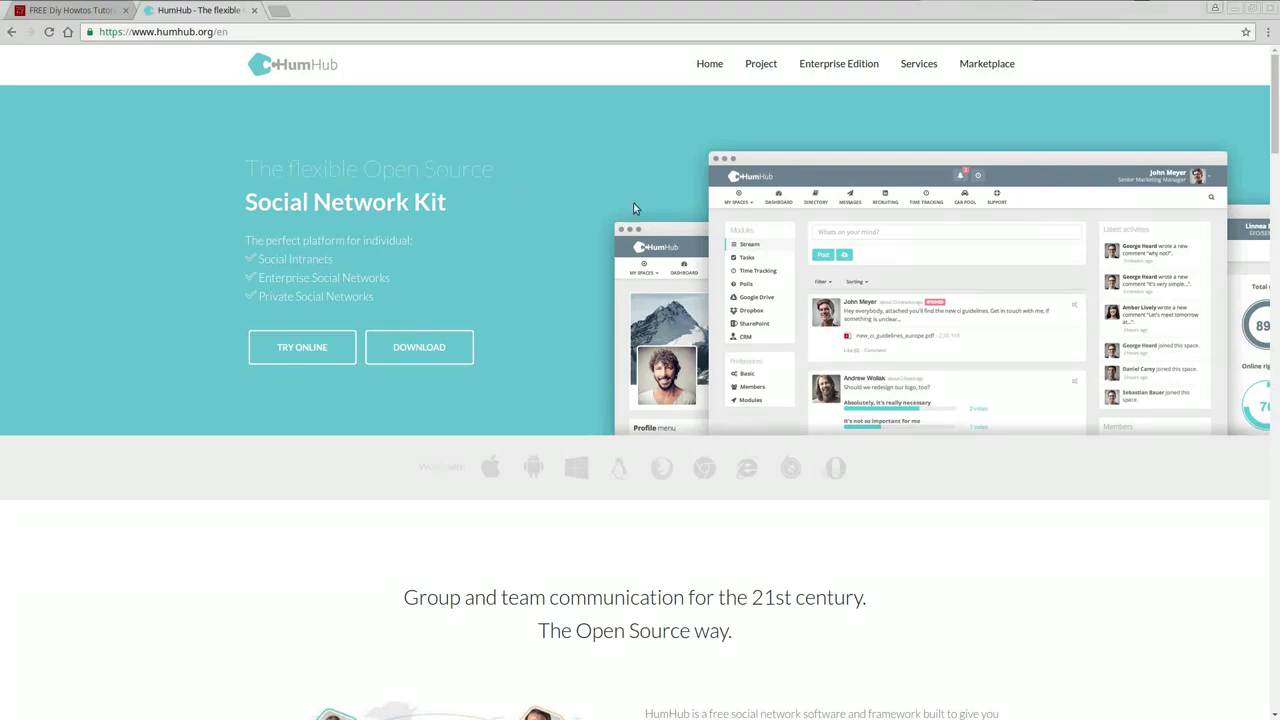
left_click(421, 357)
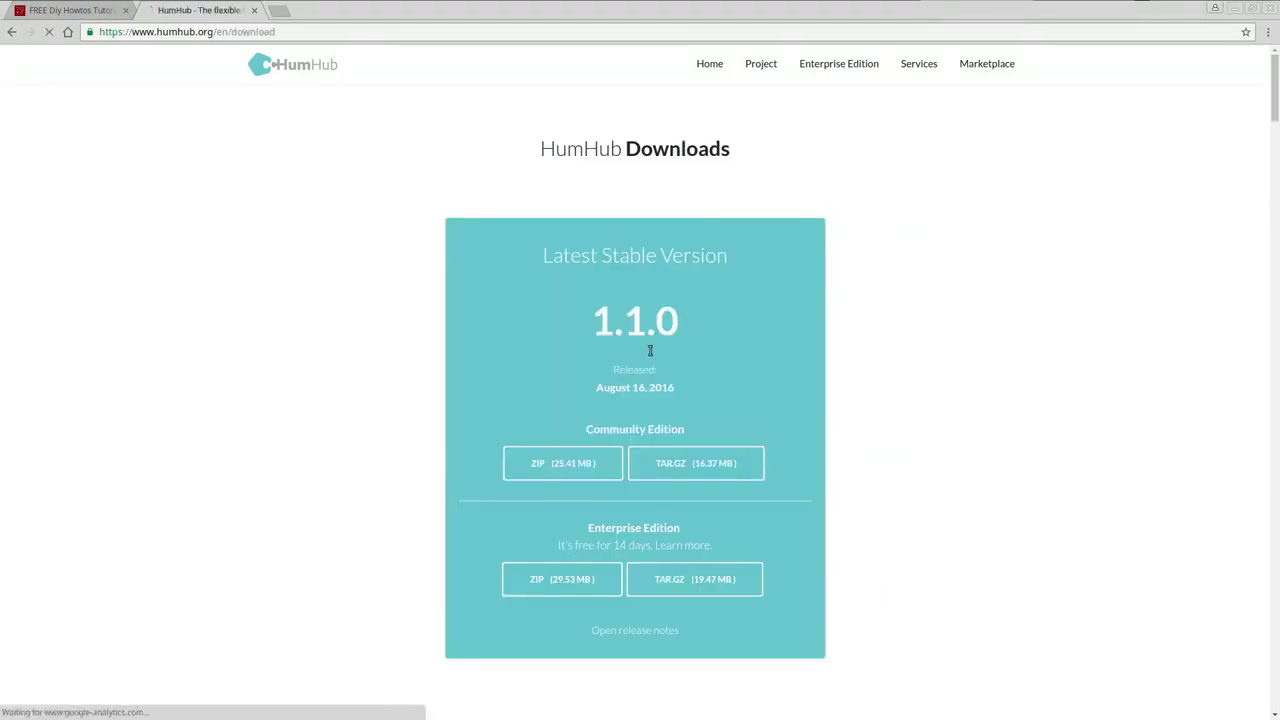
- Review the 1.1.0 version number and release date on the HumHub Downloads page
left_click_drag(591, 389, 674, 392)
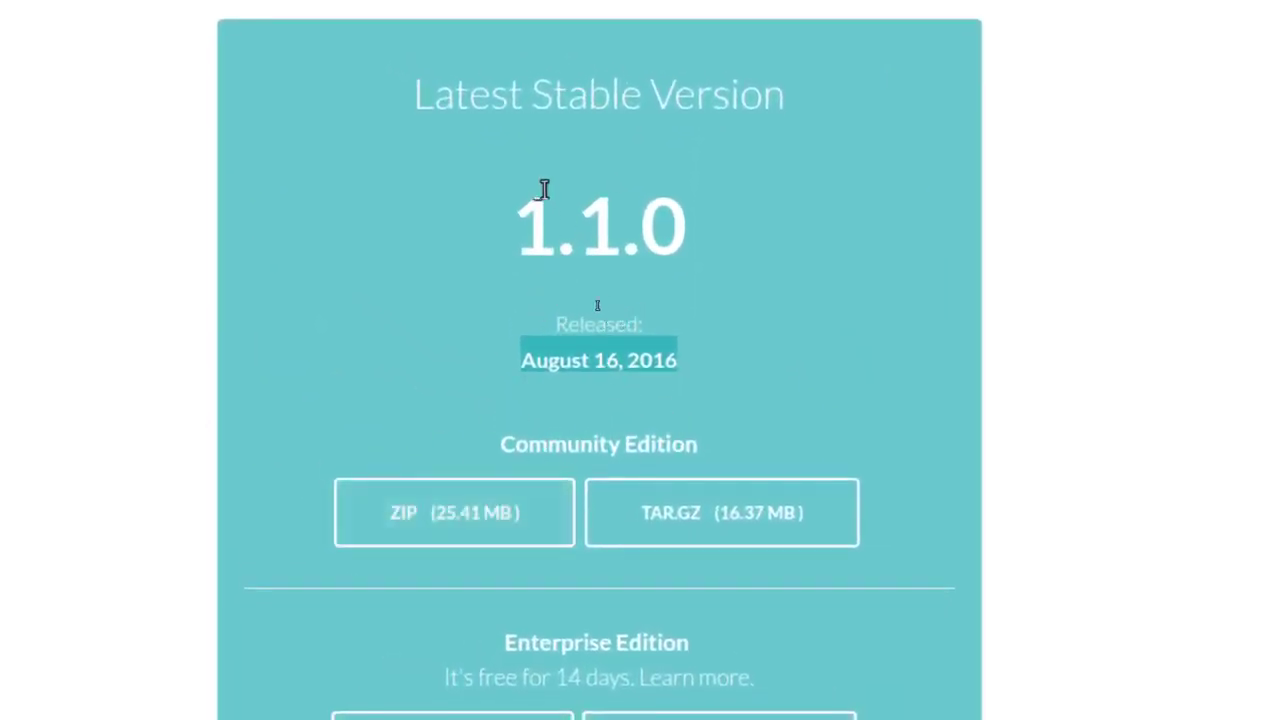
left_click(517, 224)
left_click_drag(517, 224, 723, 223)
left_click(560, 106)
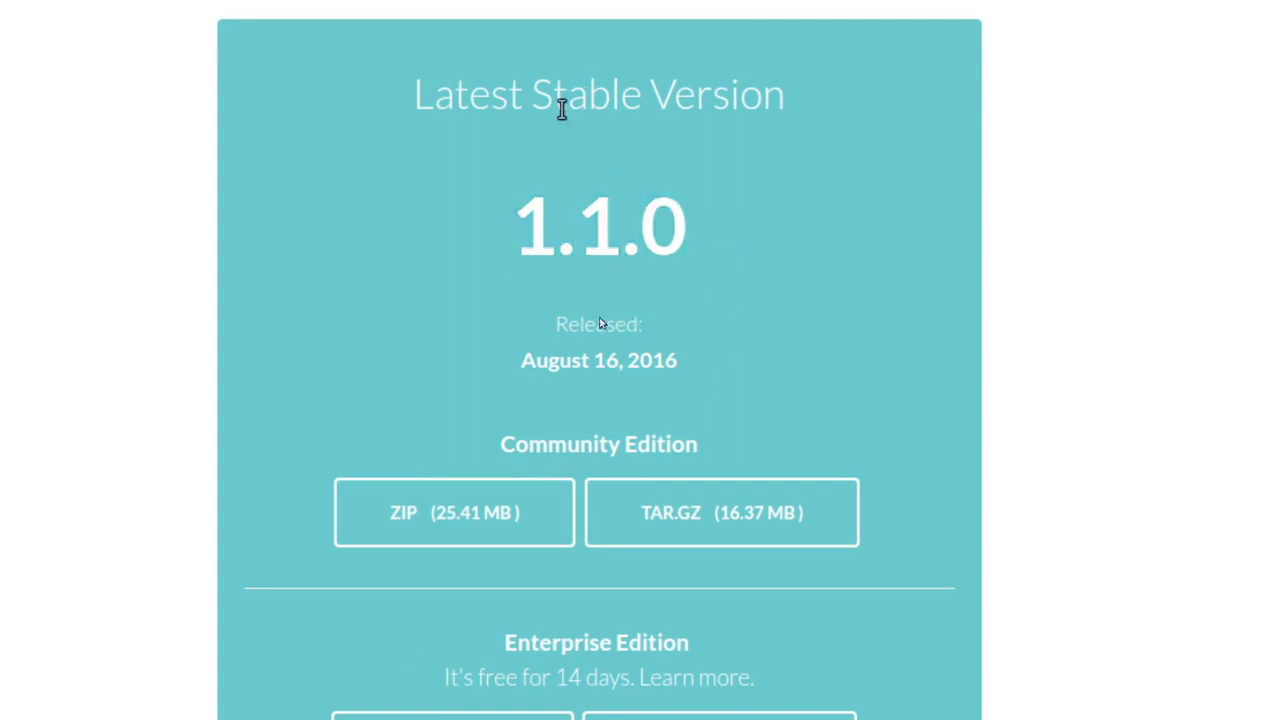
scroll(712, 420, "down", 1)
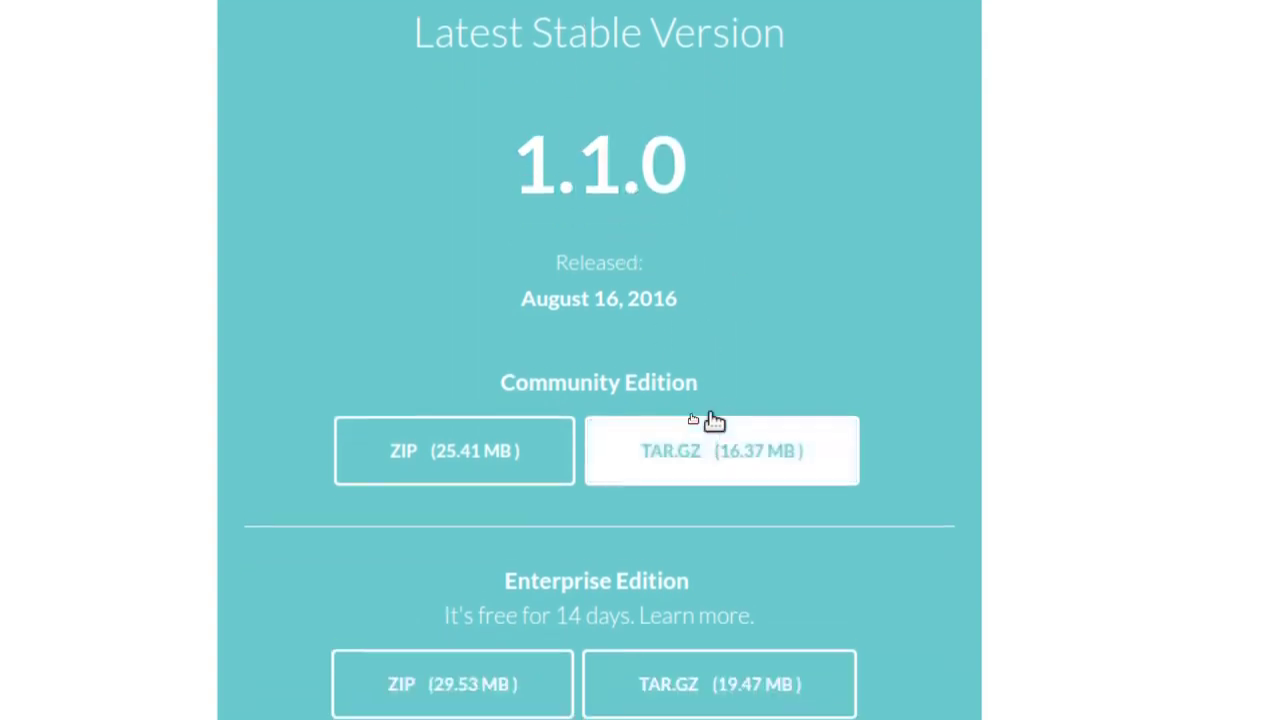
scroll(703, 418, "up", 1)
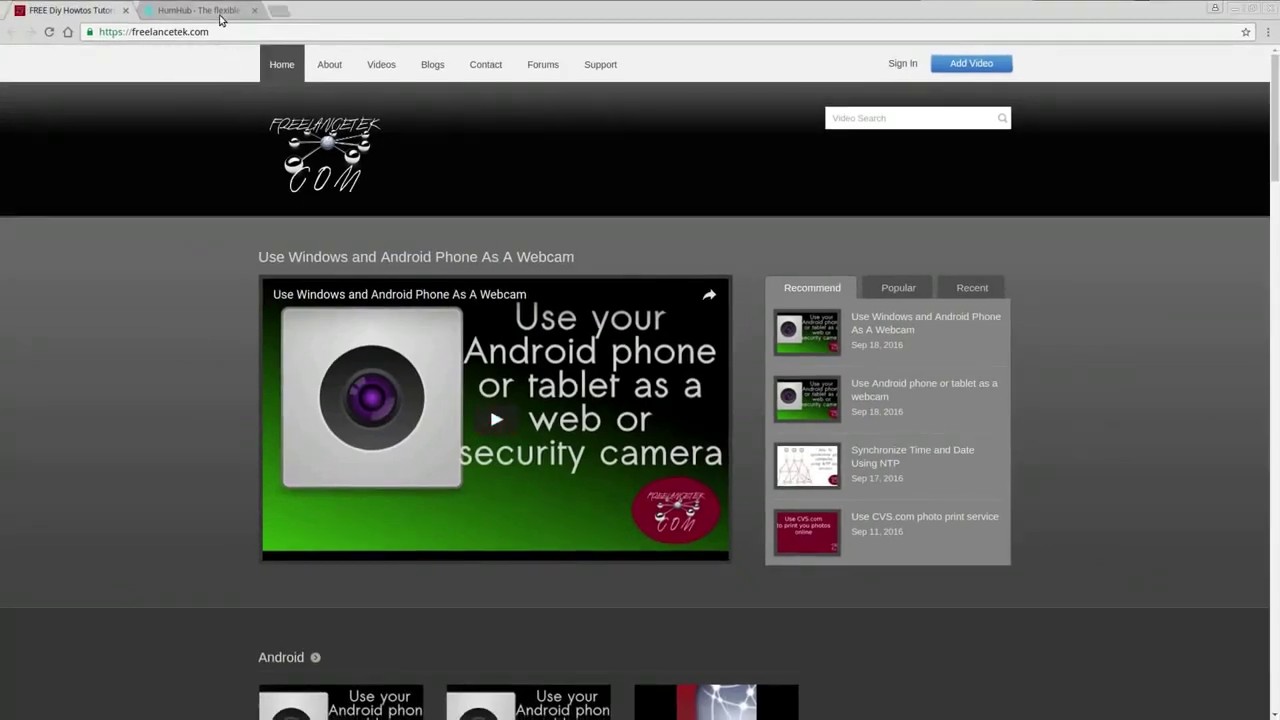
left_click(208, 10)
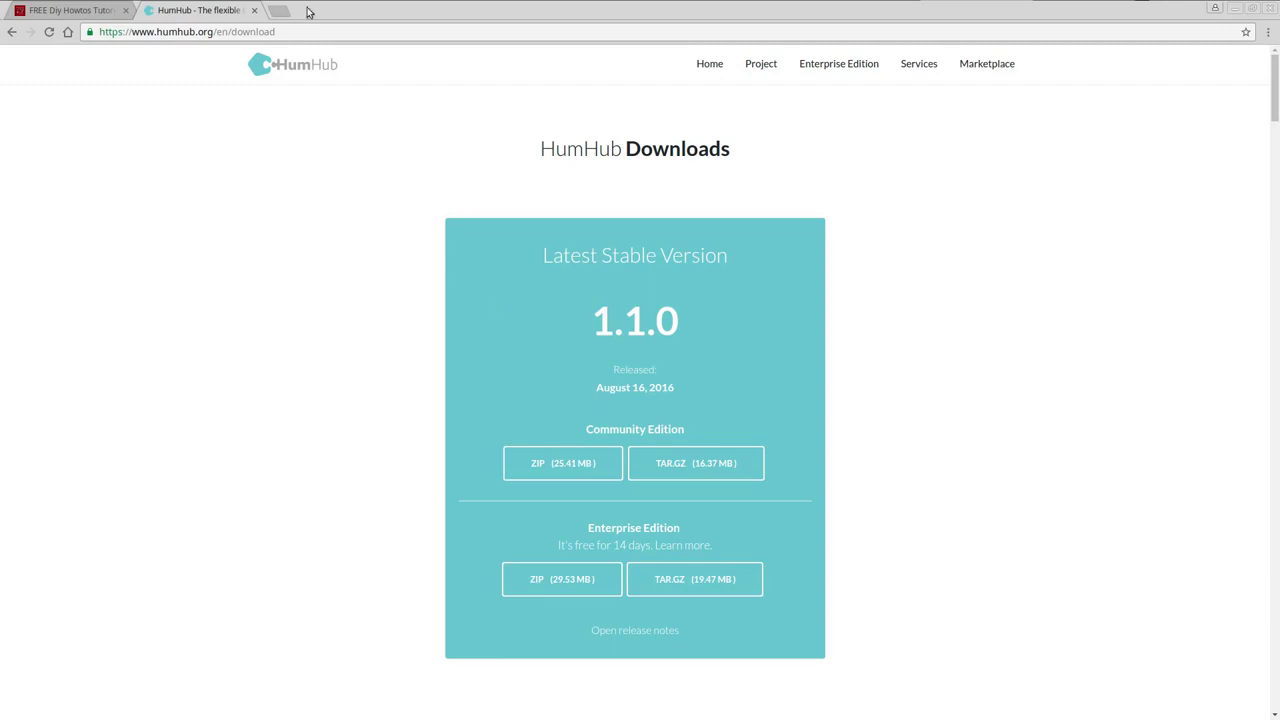
- Open a new blank browser tab next to the Downloads tab
mouse_move(280, 12)
left_click(277, 12)
key("ctrl+w")
left_click(280, 11)
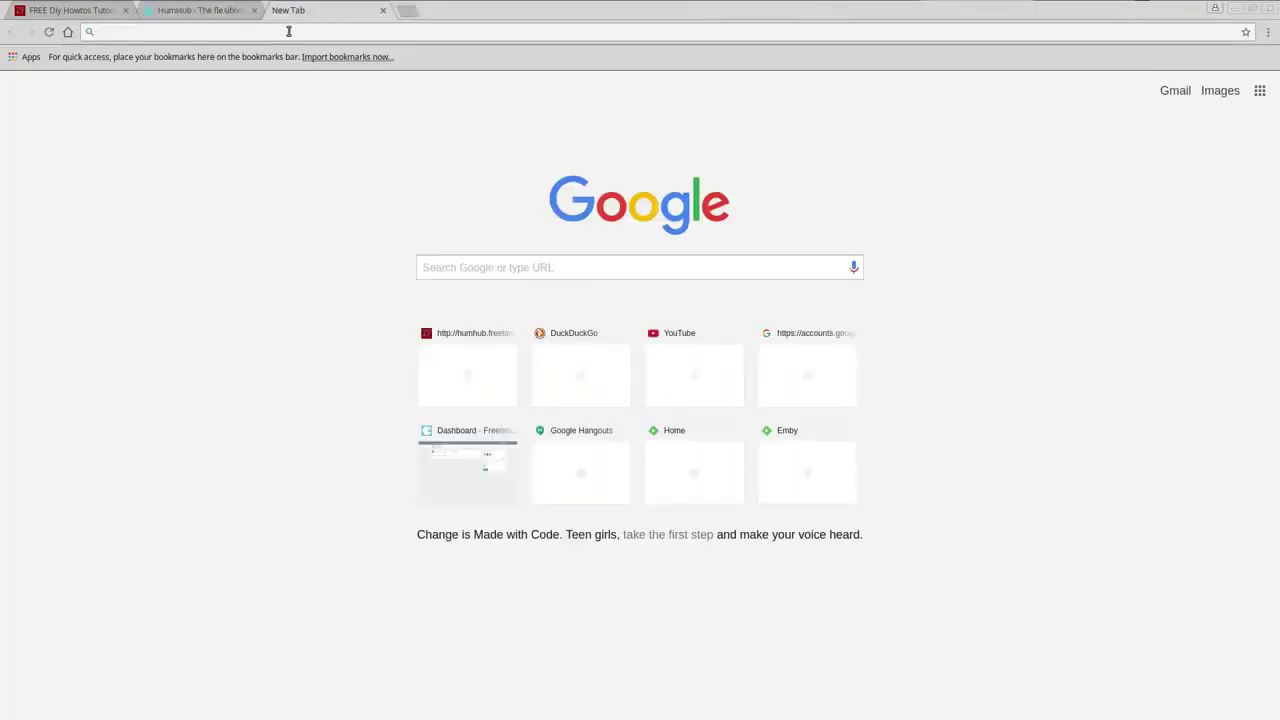
- Load humhub.freelancetek.com, keep English (US) as installer language and run the system check
type("humhub.freelancetek.com")
key("Return")
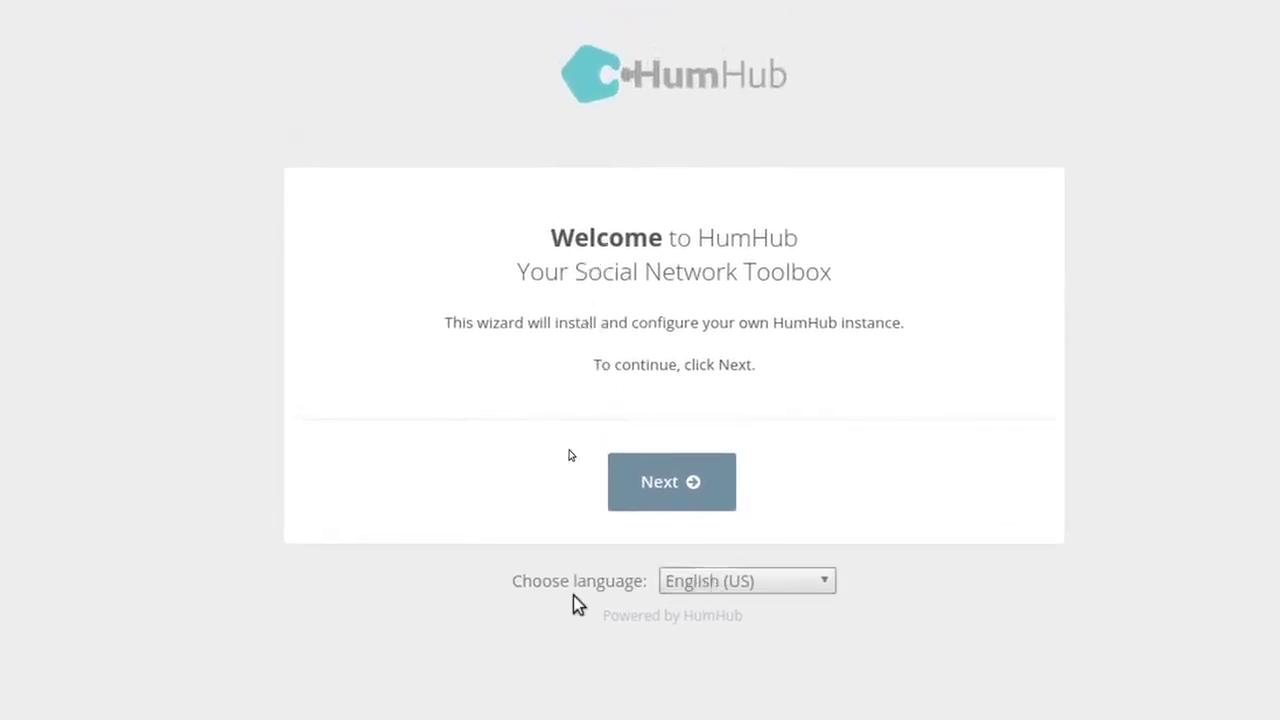
left_click(814, 583)
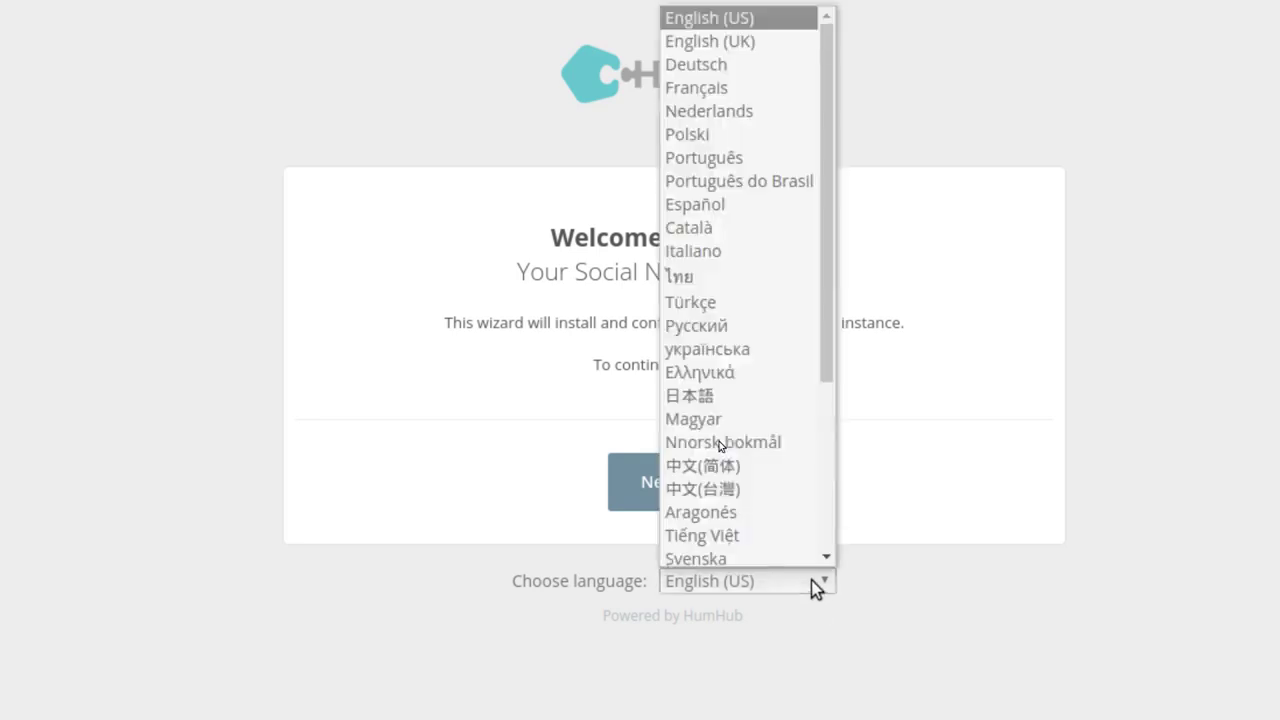
left_click(1030, 279)
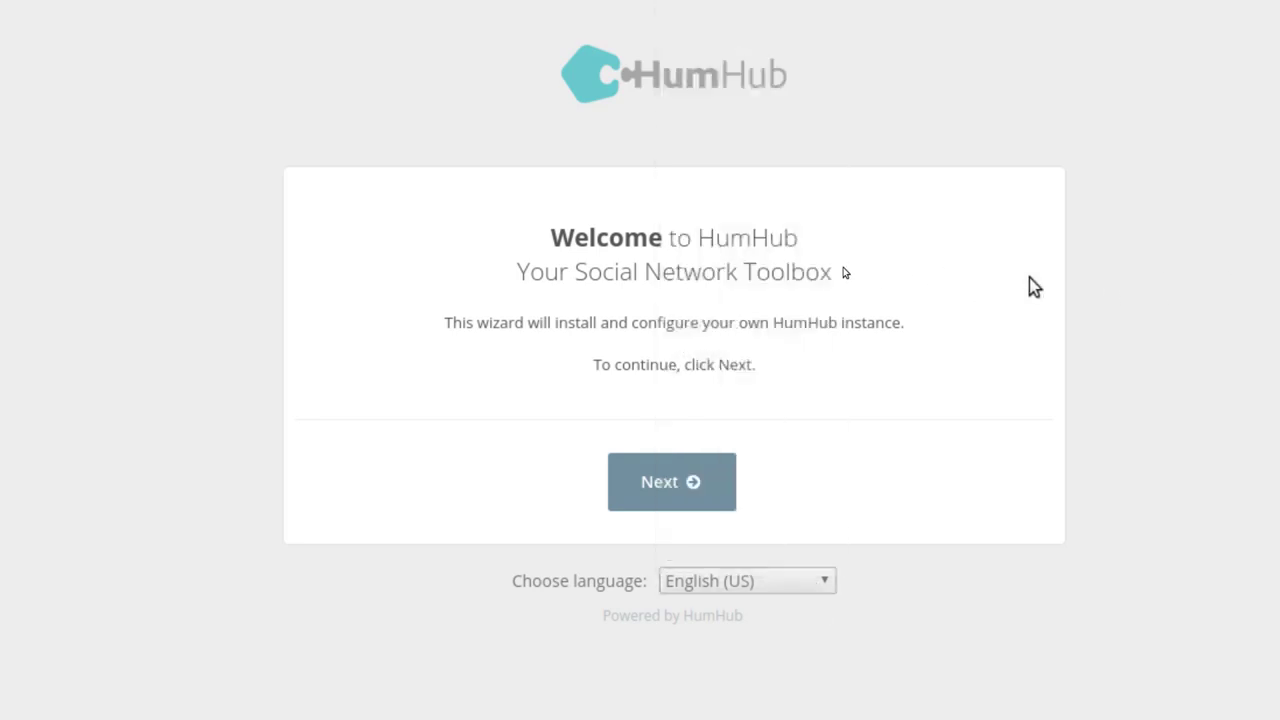
left_click(684, 487)
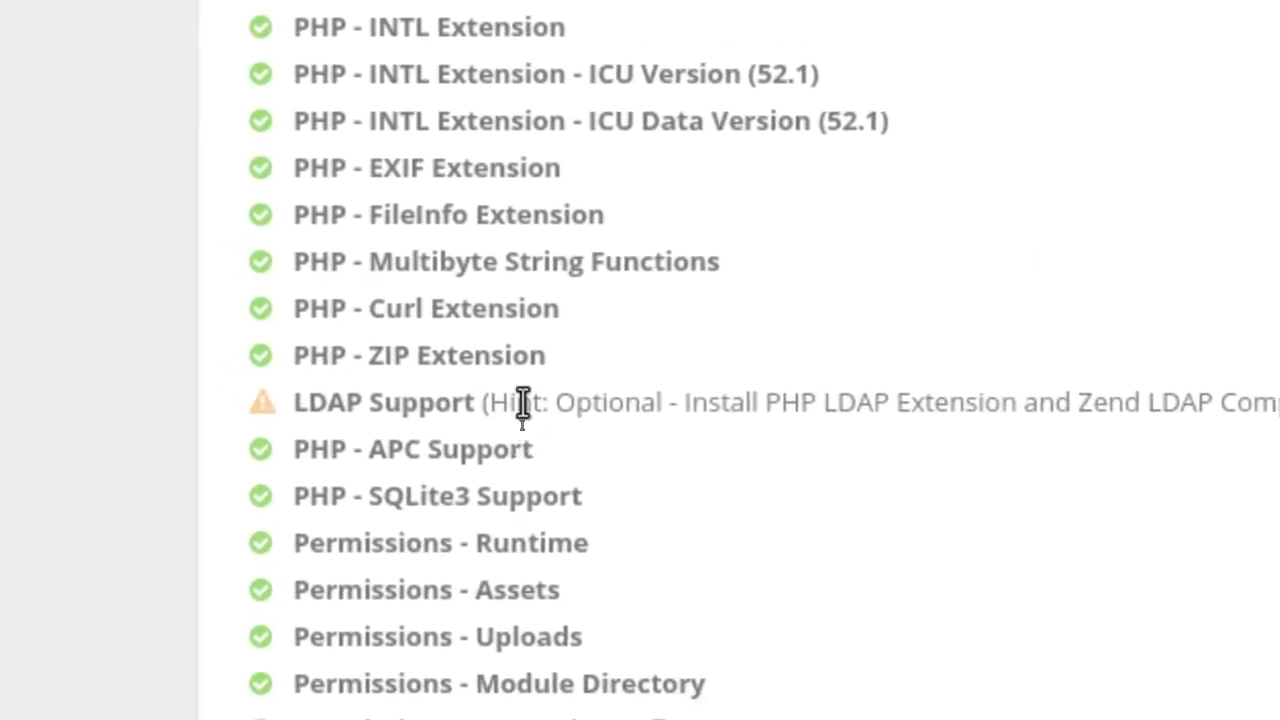
- Note the optional LDAP Support hint and continue past the passed System Check
left_click_drag(502, 400, 963, 417)
left_click(897, 478)
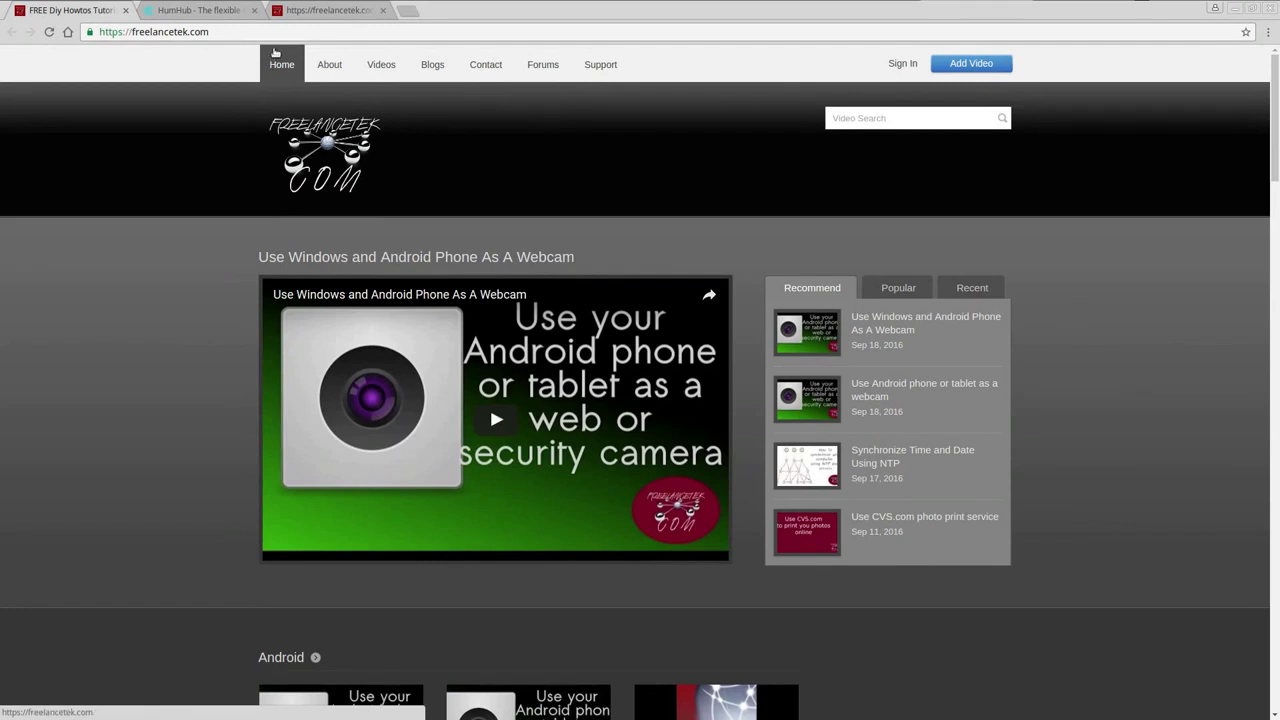
left_click(286, 19)
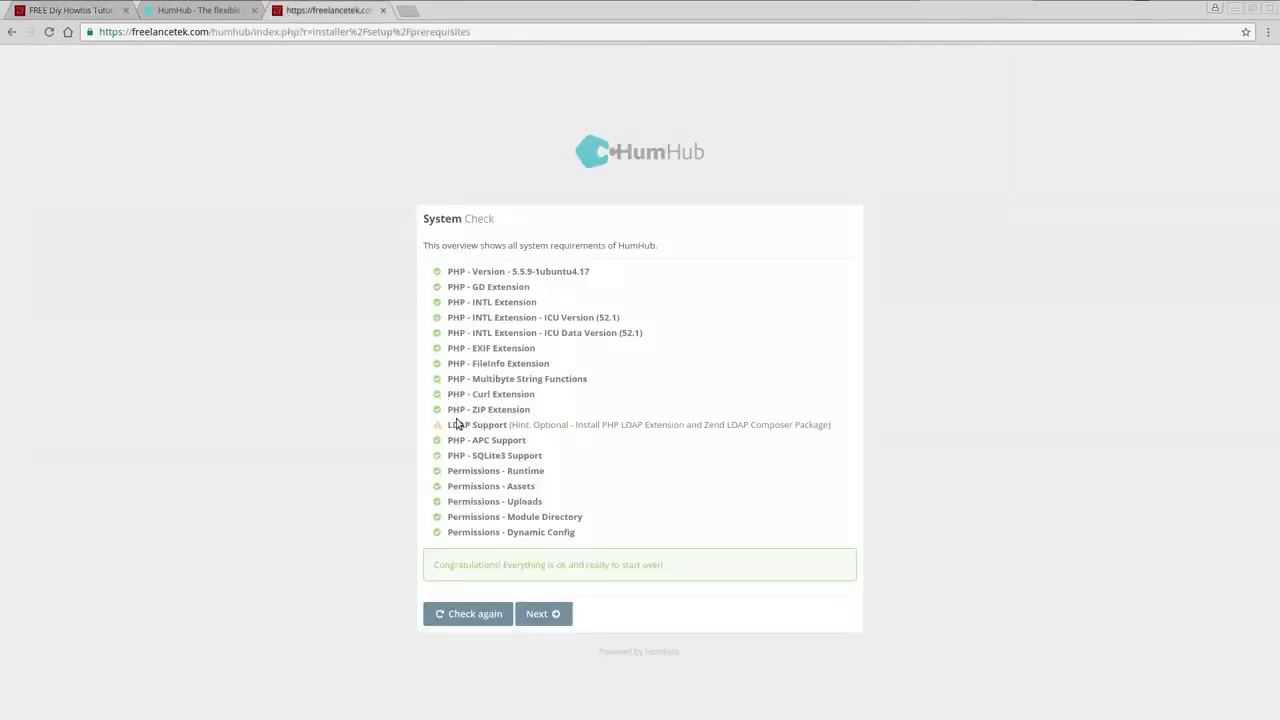
left_click(545, 614)
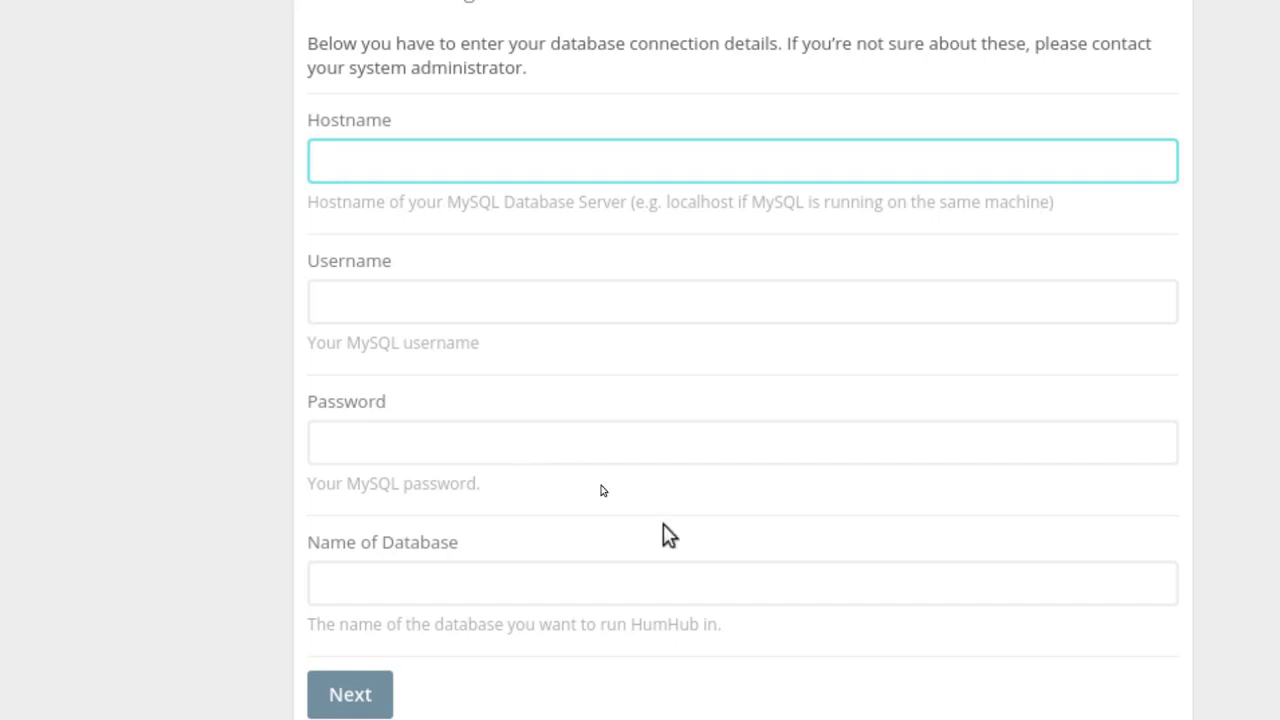
type("local")
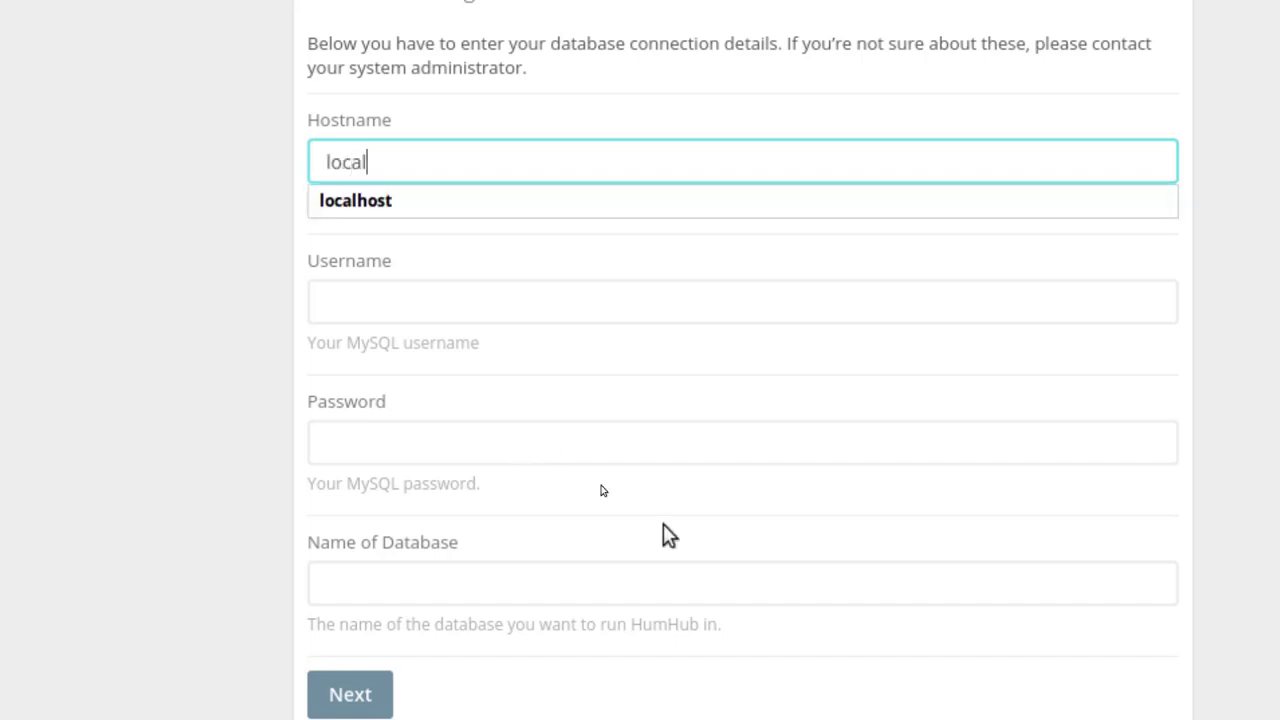
type("host")
key("Tab")
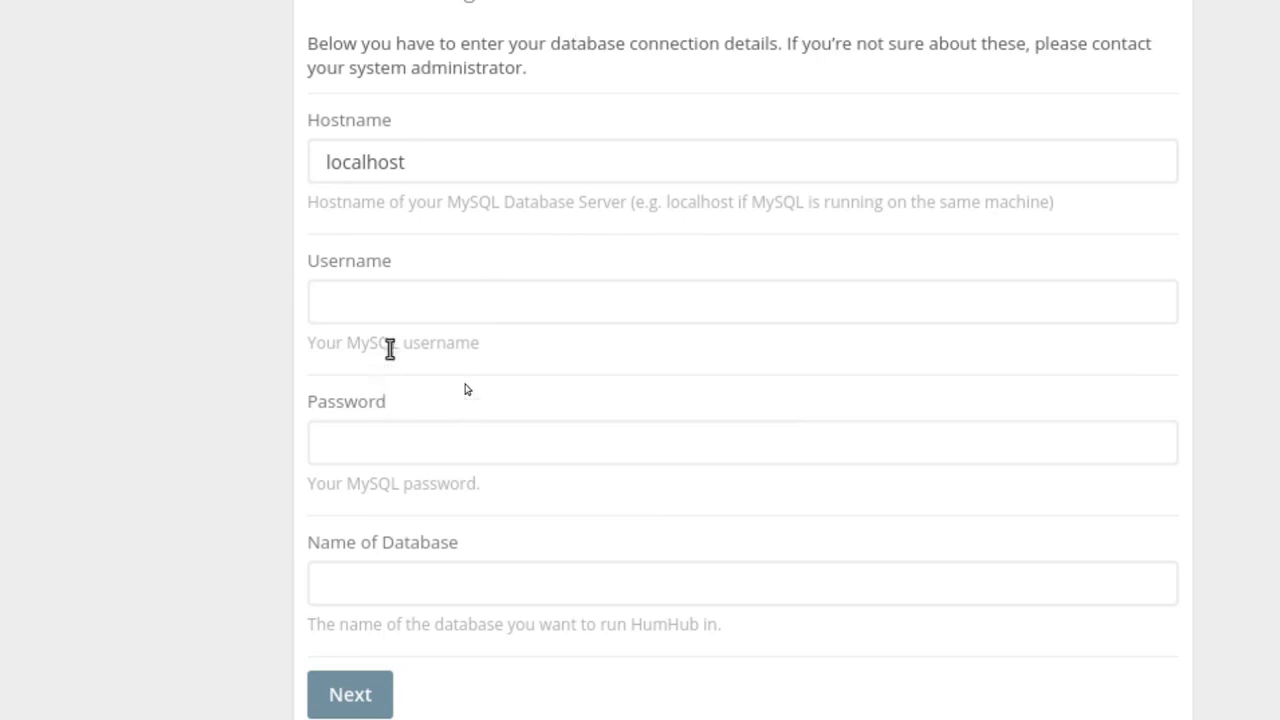
left_click(399, 306)
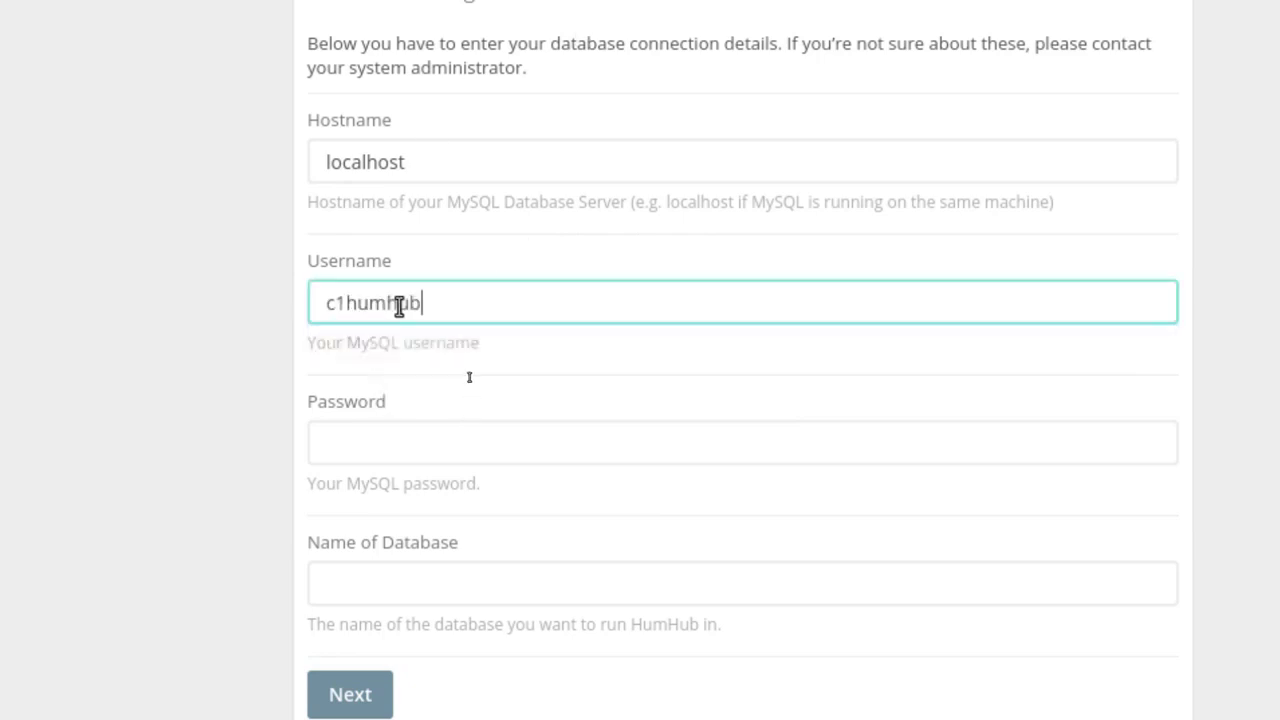
left_click(416, 447)
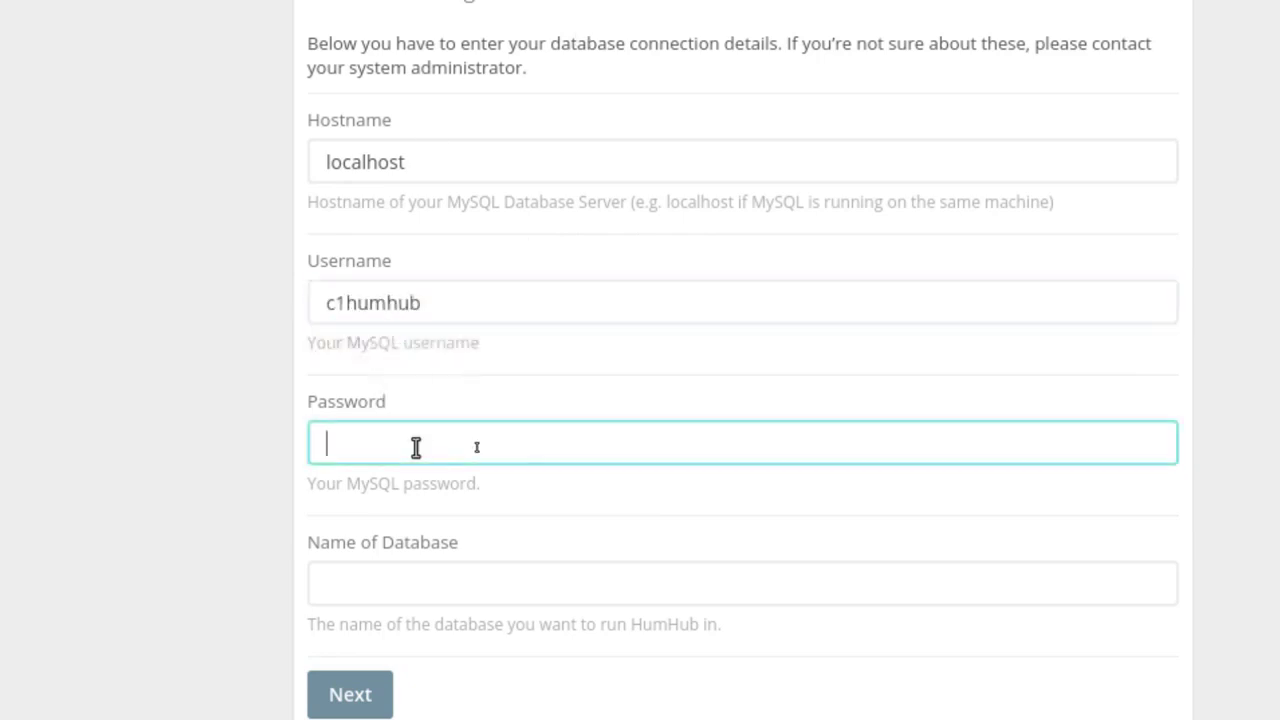
key("Tab")
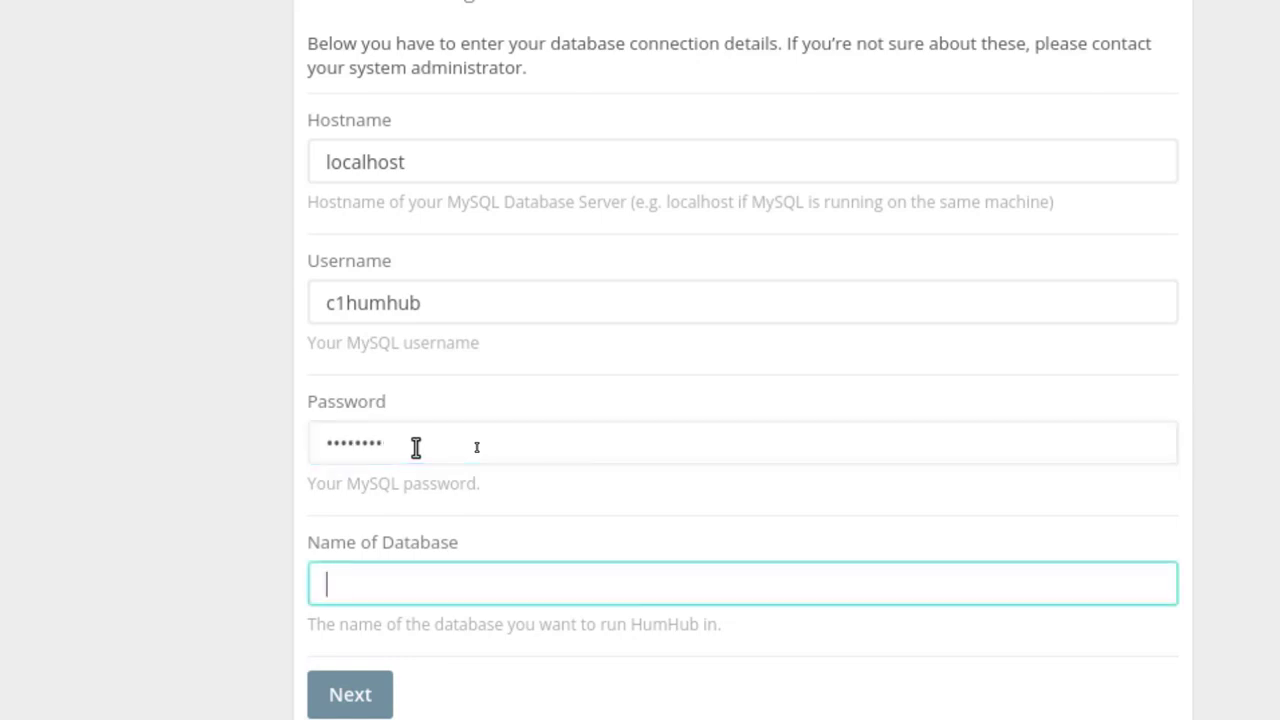
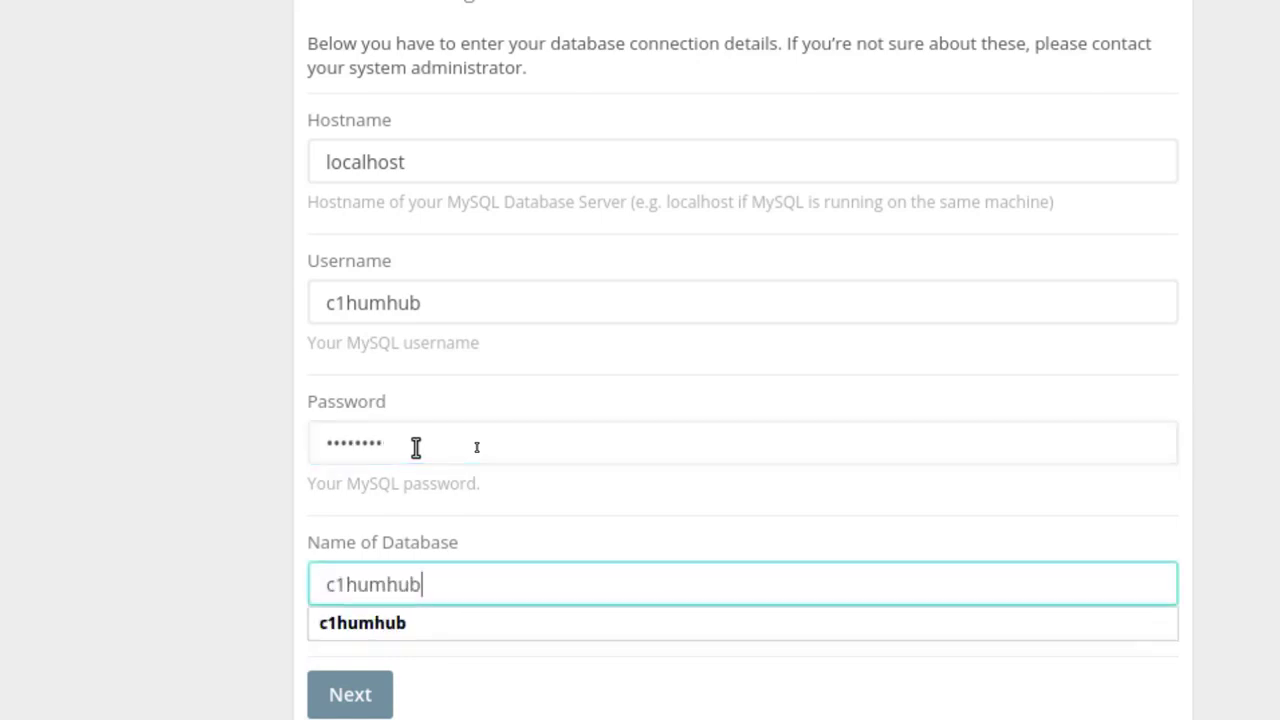
key("Tab")
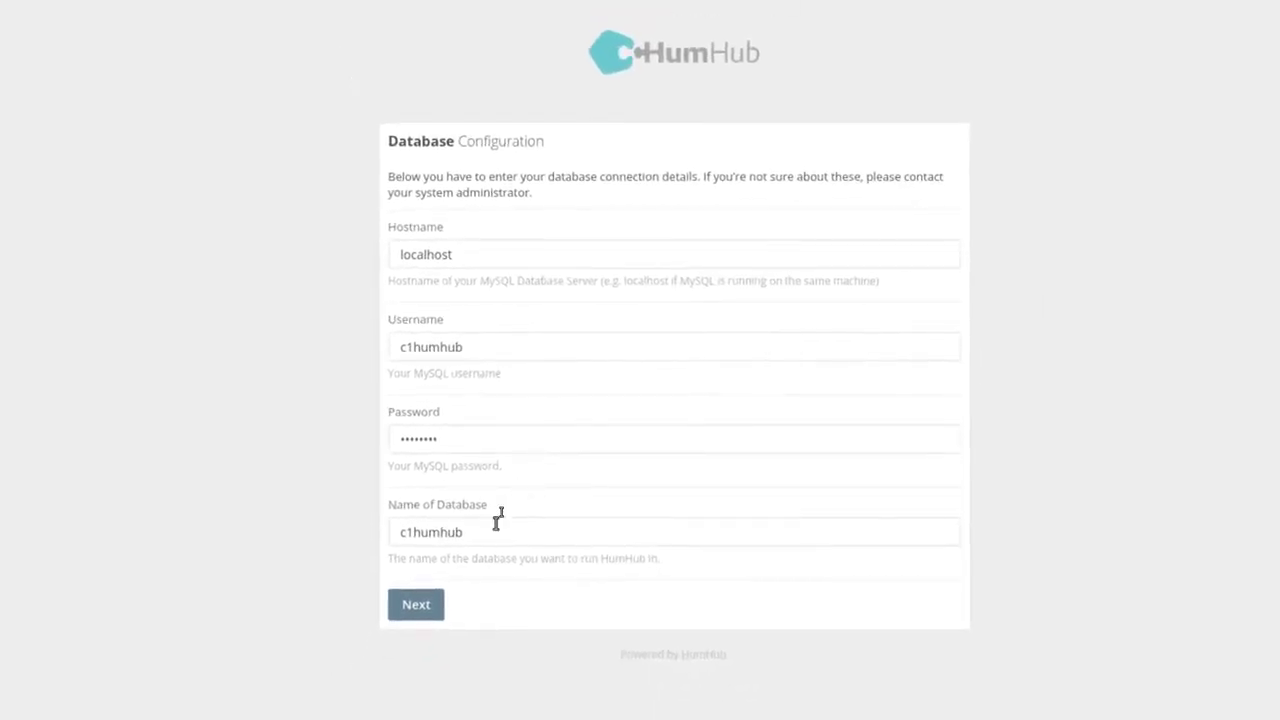
left_click(418, 607)
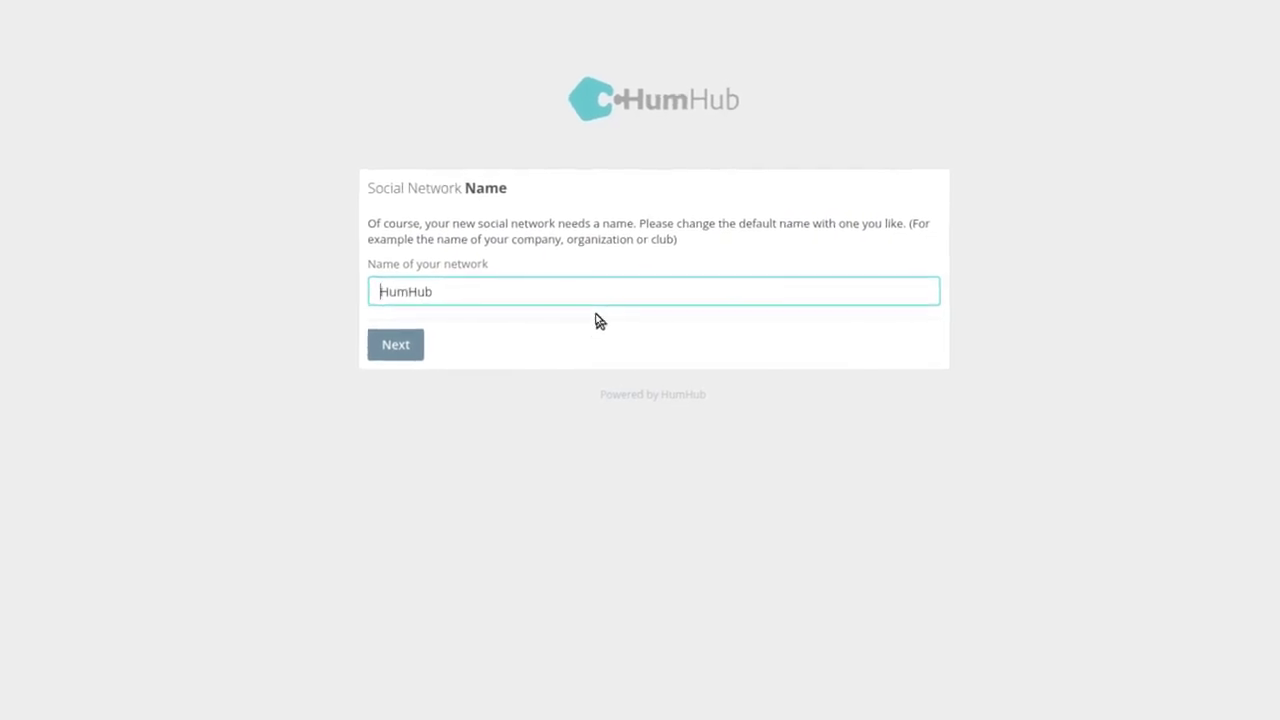
- Replace the default name HumHub with 'FreelanceTEK HumHub Tutorial' and continue
left_click_drag(455, 291, 269, 289)
left_click(474, 294)
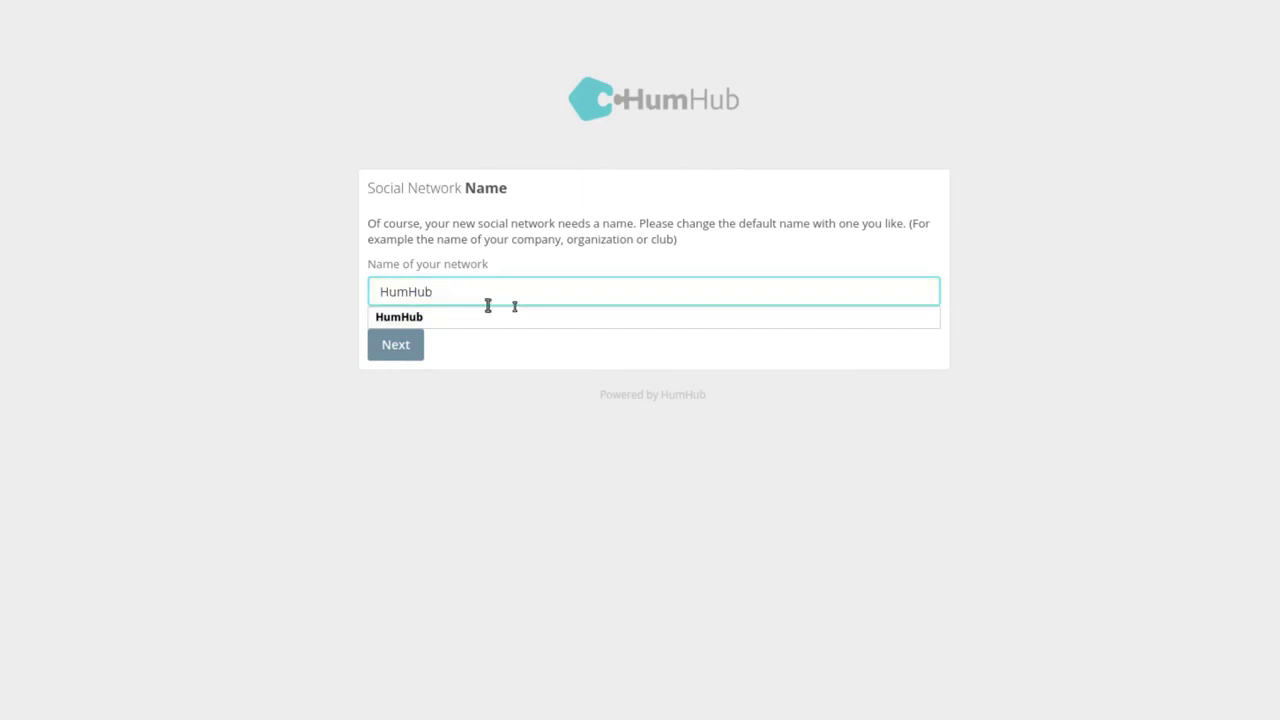
key("Escape")
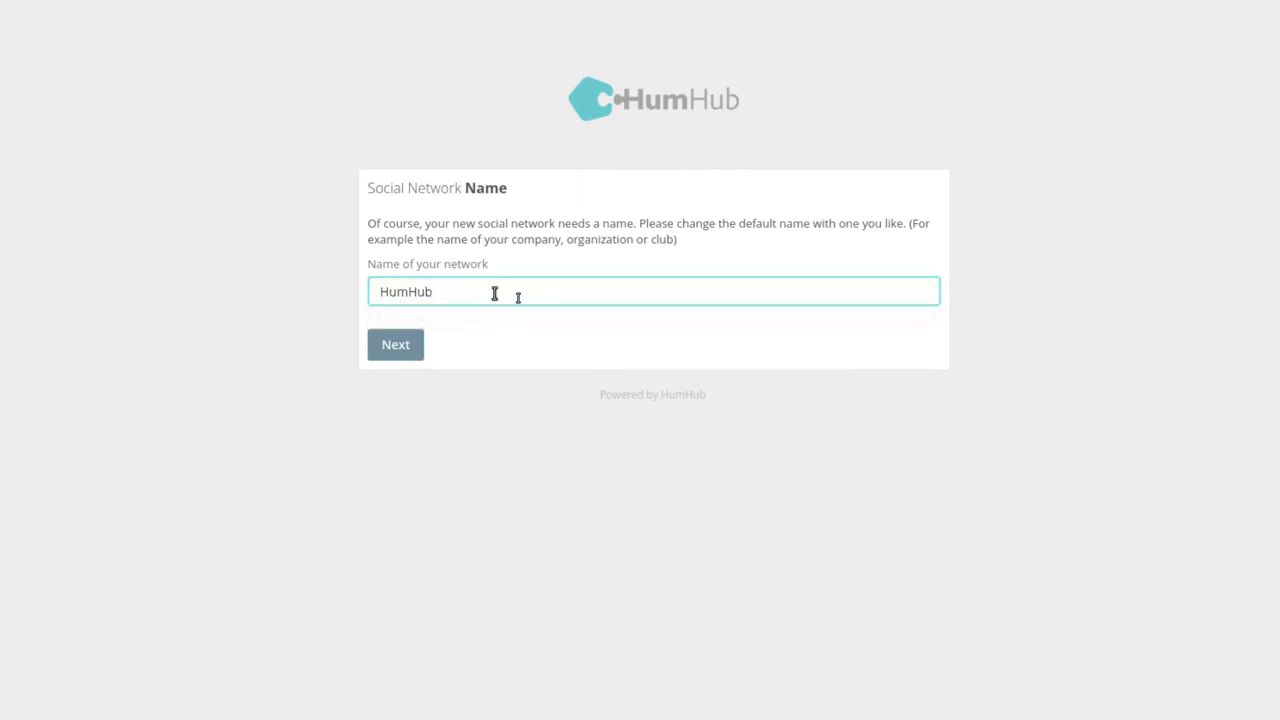
left_click(494, 293)
key("BackSpace")
key("BackSpace")
key("BackSpace")
key("BackSpace")
key("BackSpace")
key("BackSpace")
type("FreelanceTEK Hum")
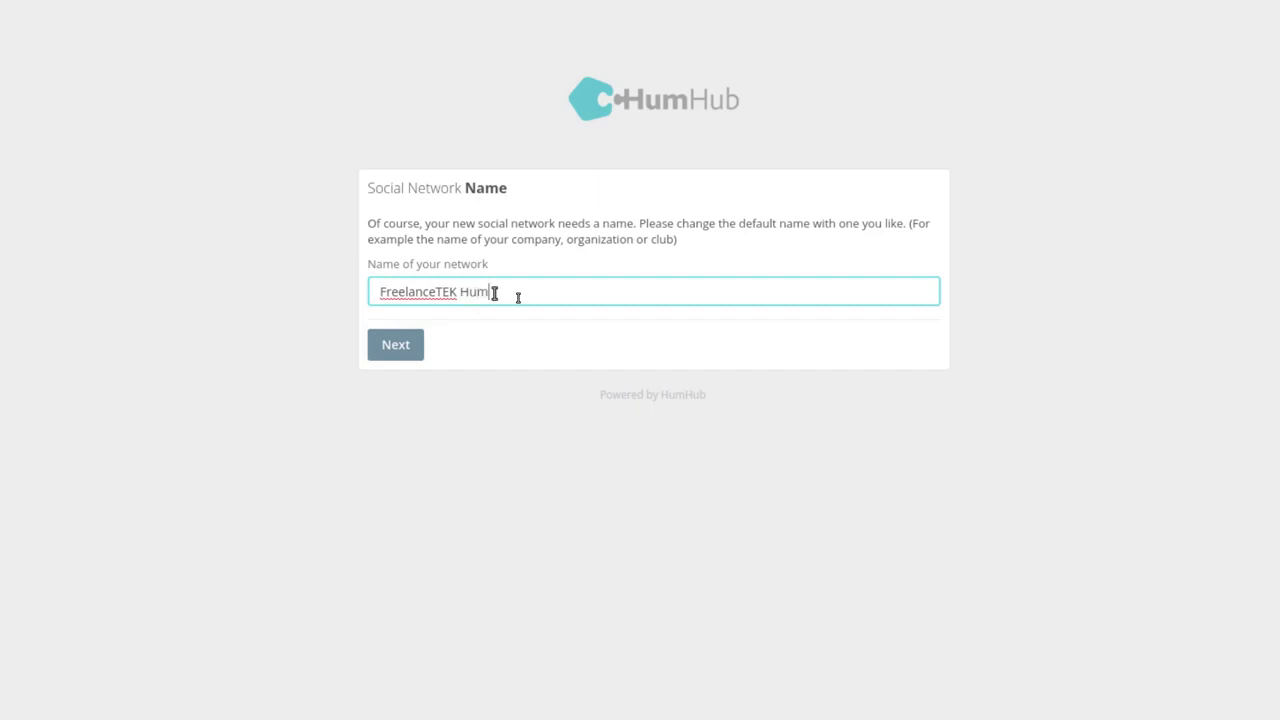
type("Hub Tutorial")
left_click(392, 346)
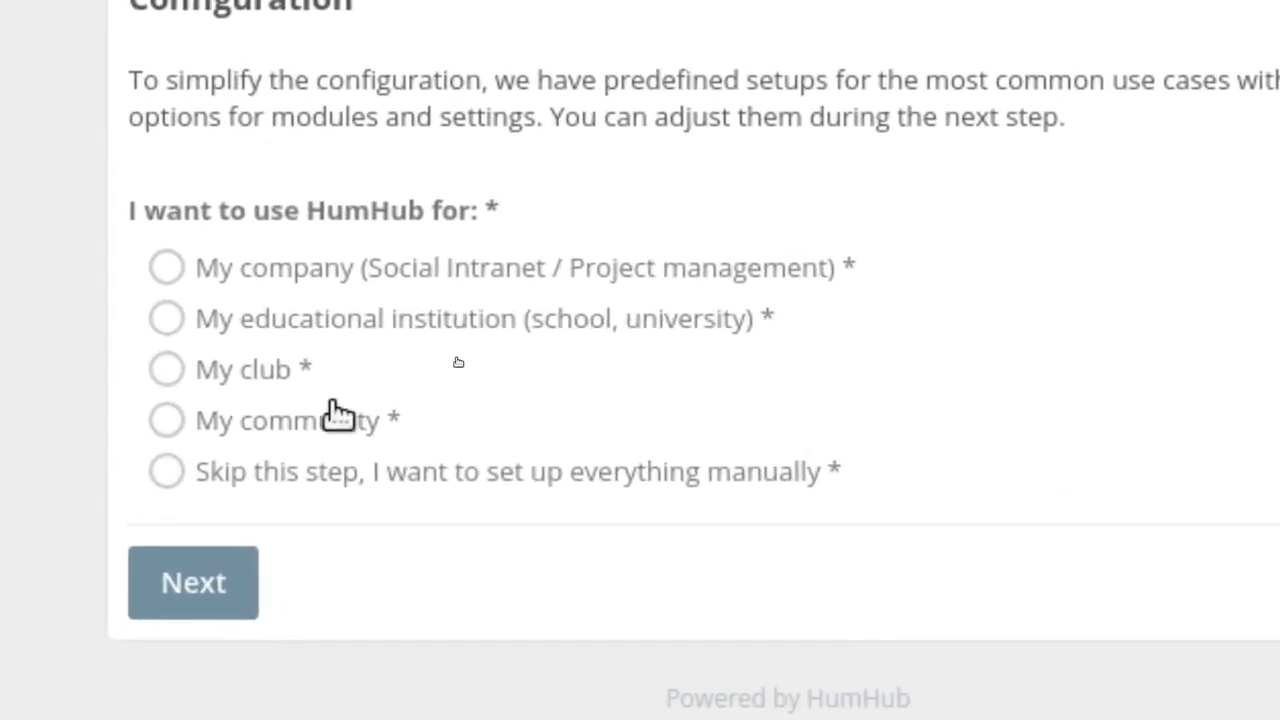
- Choose My community, enable friendships and admin activation of new users, and continue
left_click(166, 422)
left_click(178, 588)
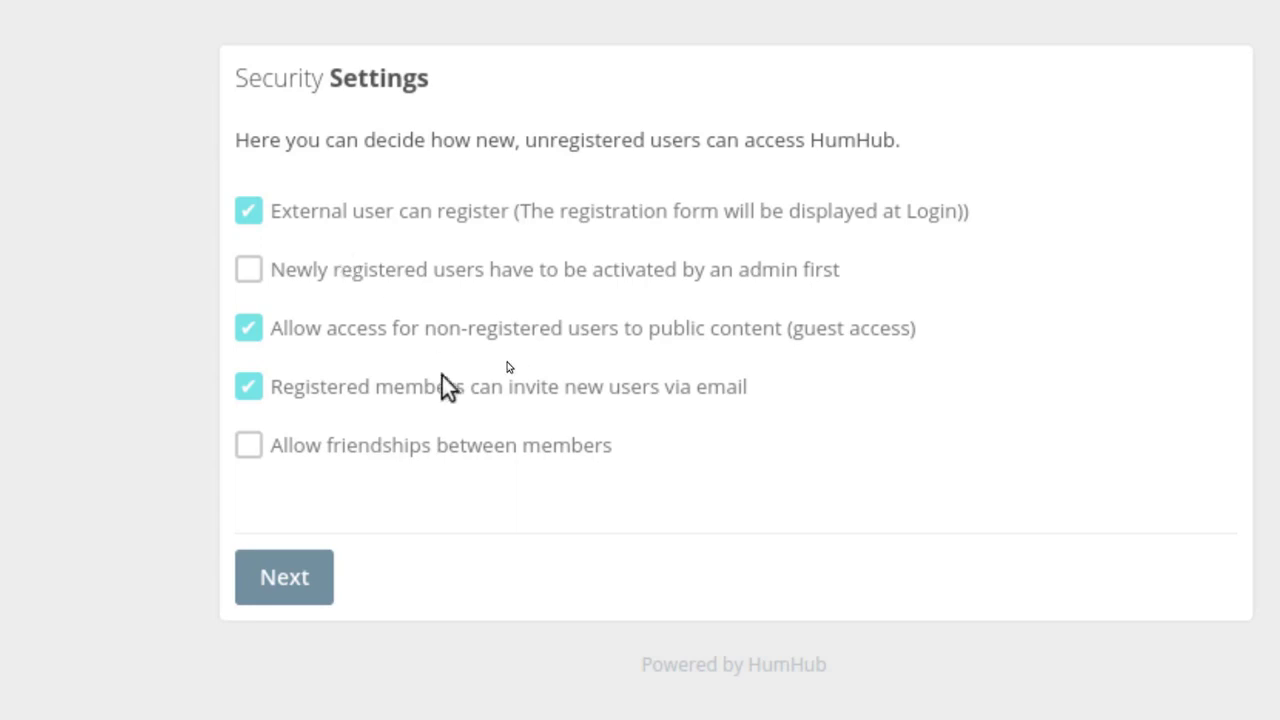
left_click(249, 446)
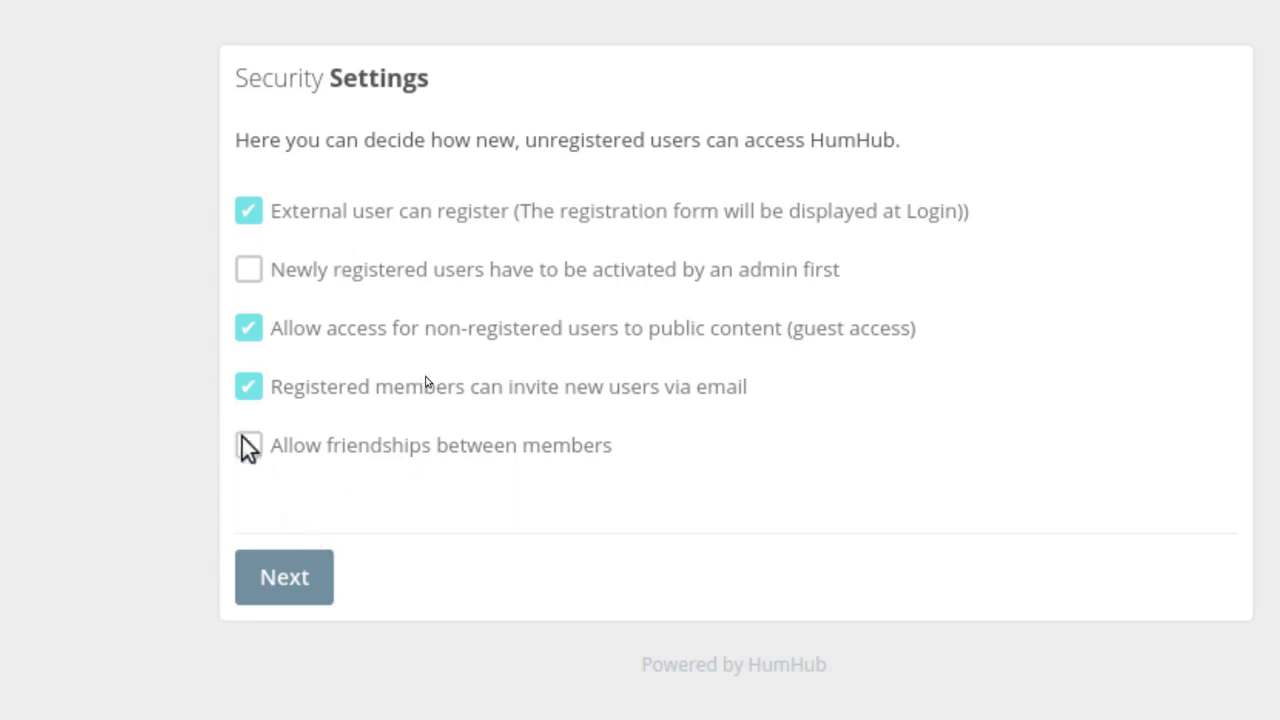
left_click(253, 275)
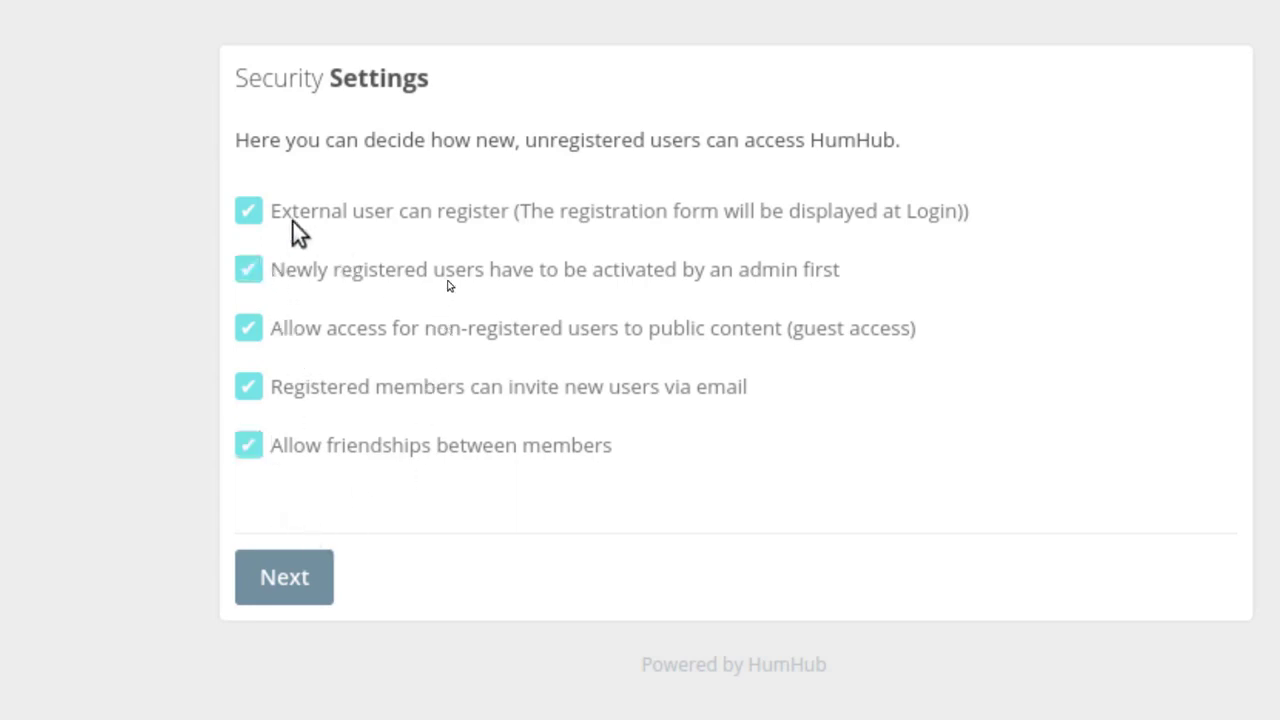
left_click(297, 582)
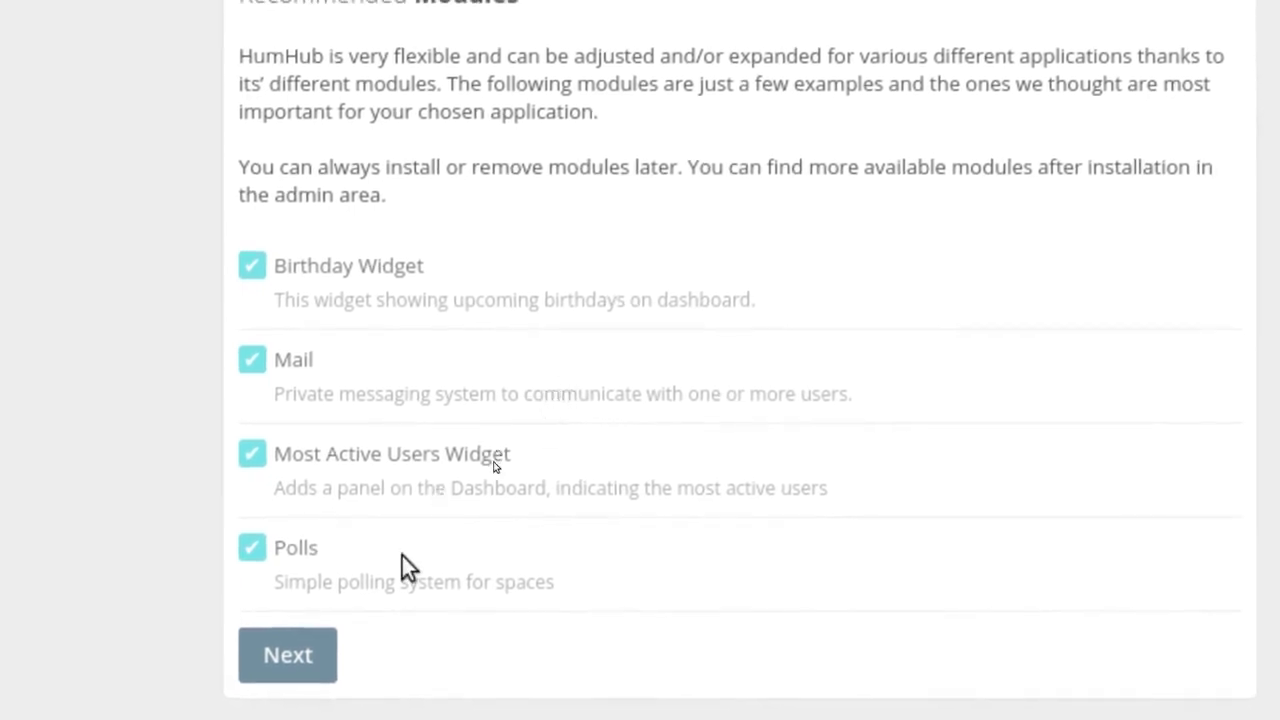
- Keep Birthday Widget, Mail, Most Active Users Widget and Polls selected and continue
left_click(324, 657)
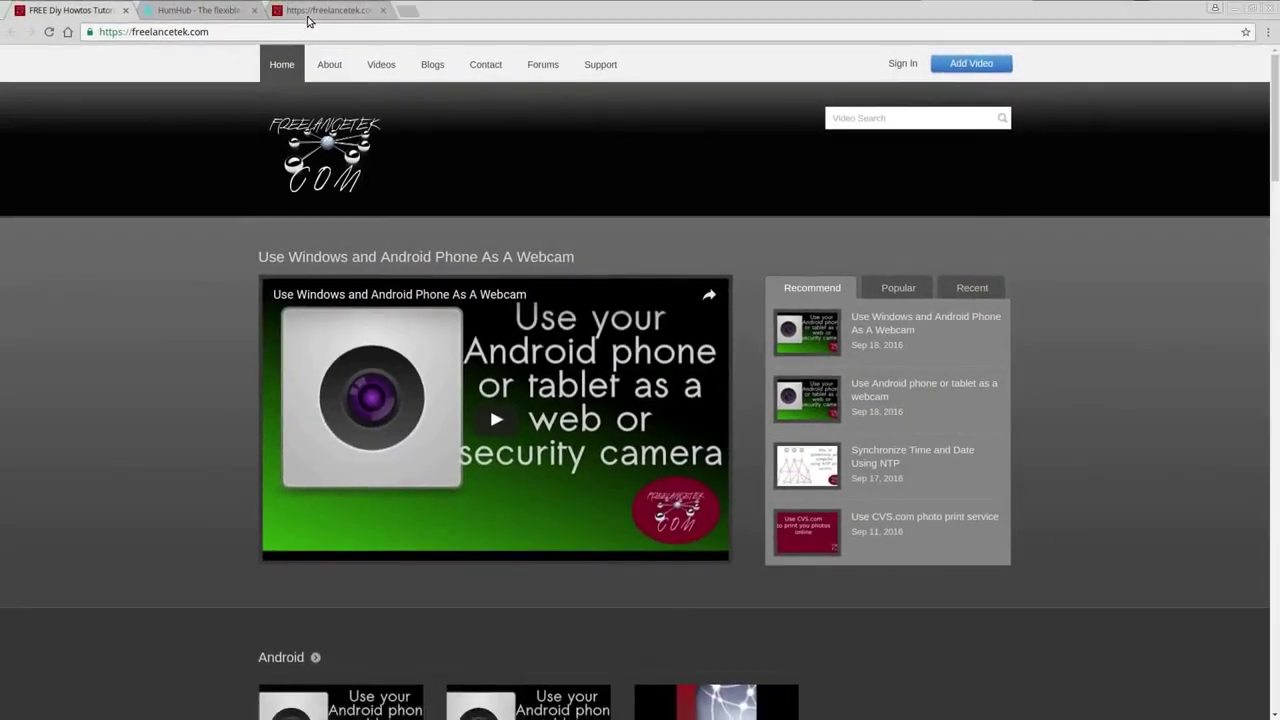
- Enter the admin username and email address in the Admin Account form
left_click(305, 11)
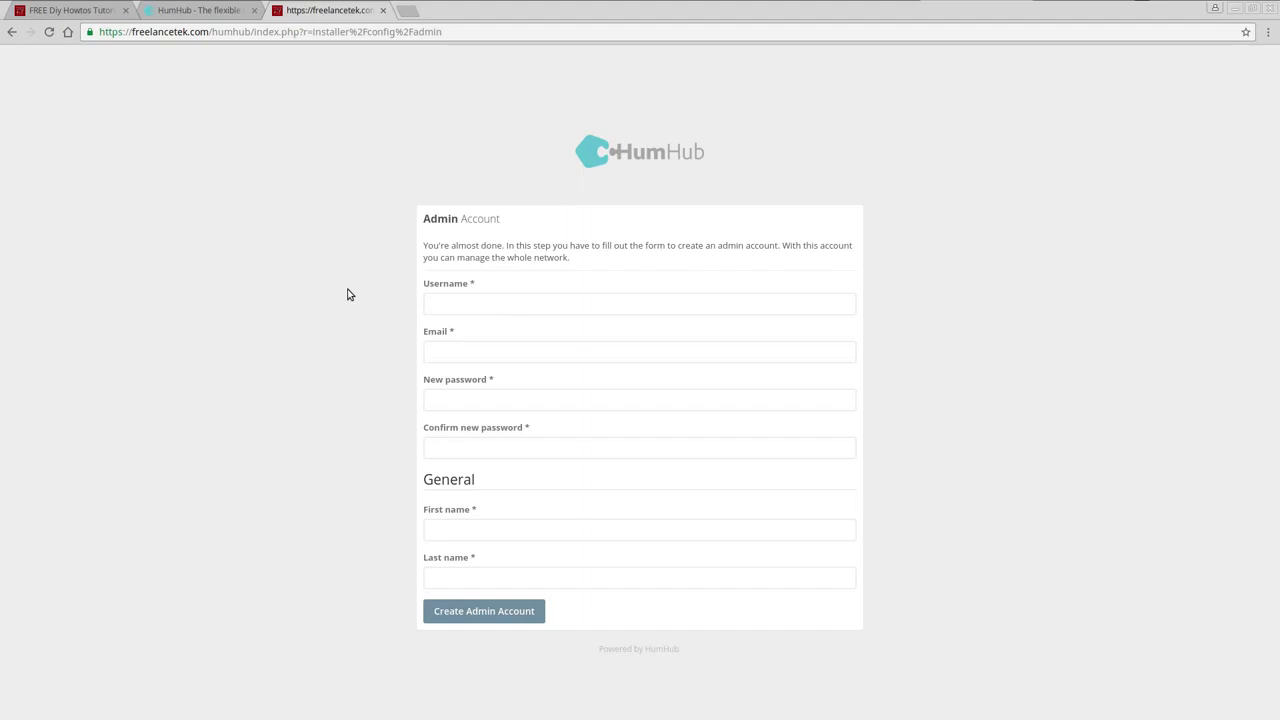
left_click(443, 304)
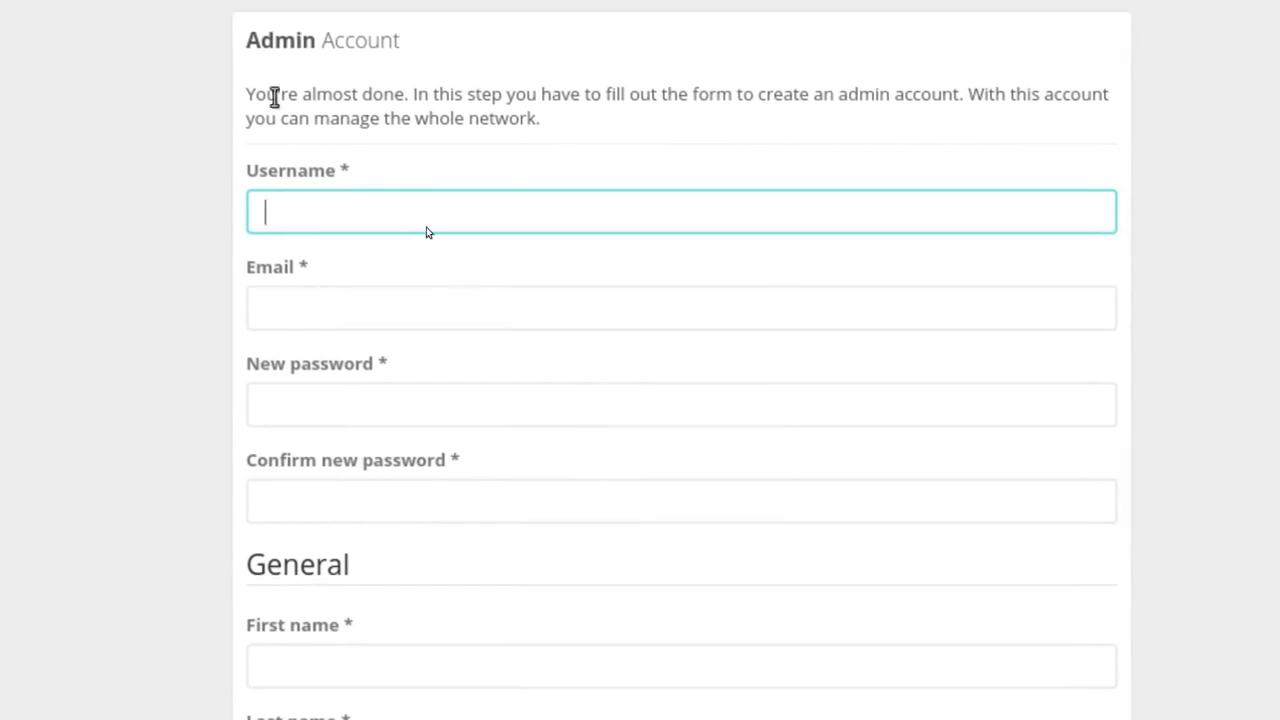
left_click(308, 226)
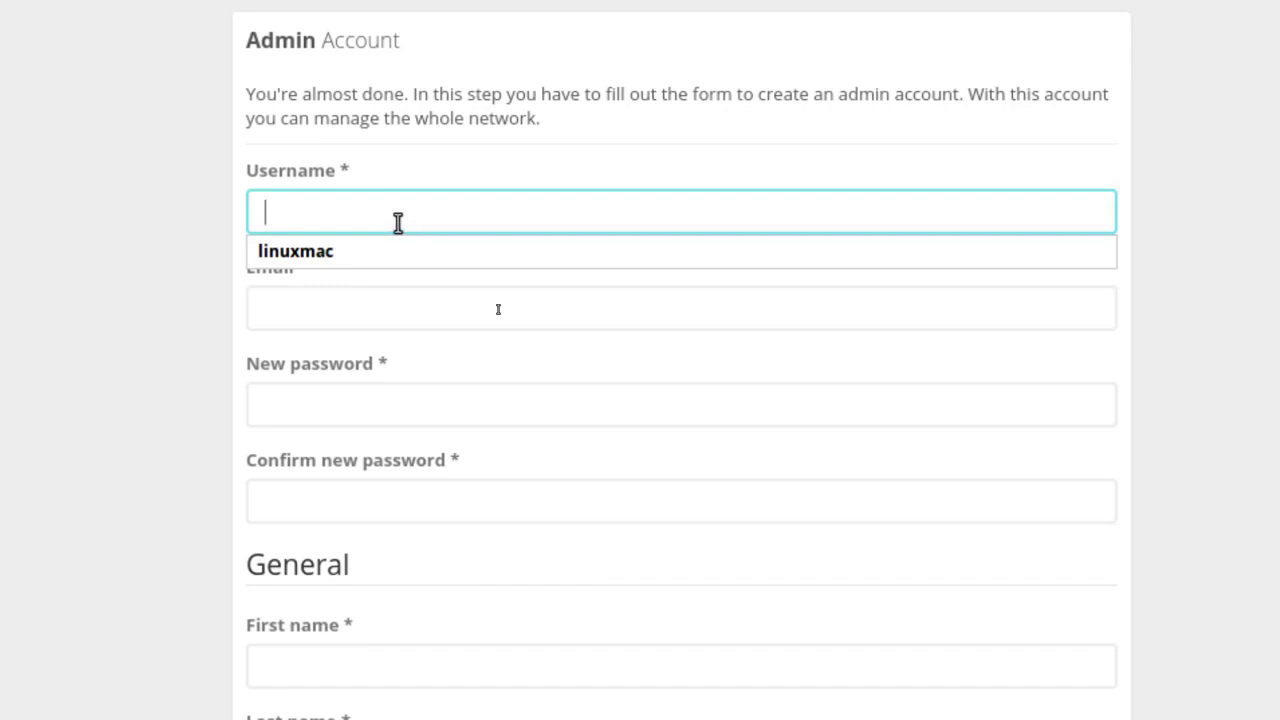
type("free")
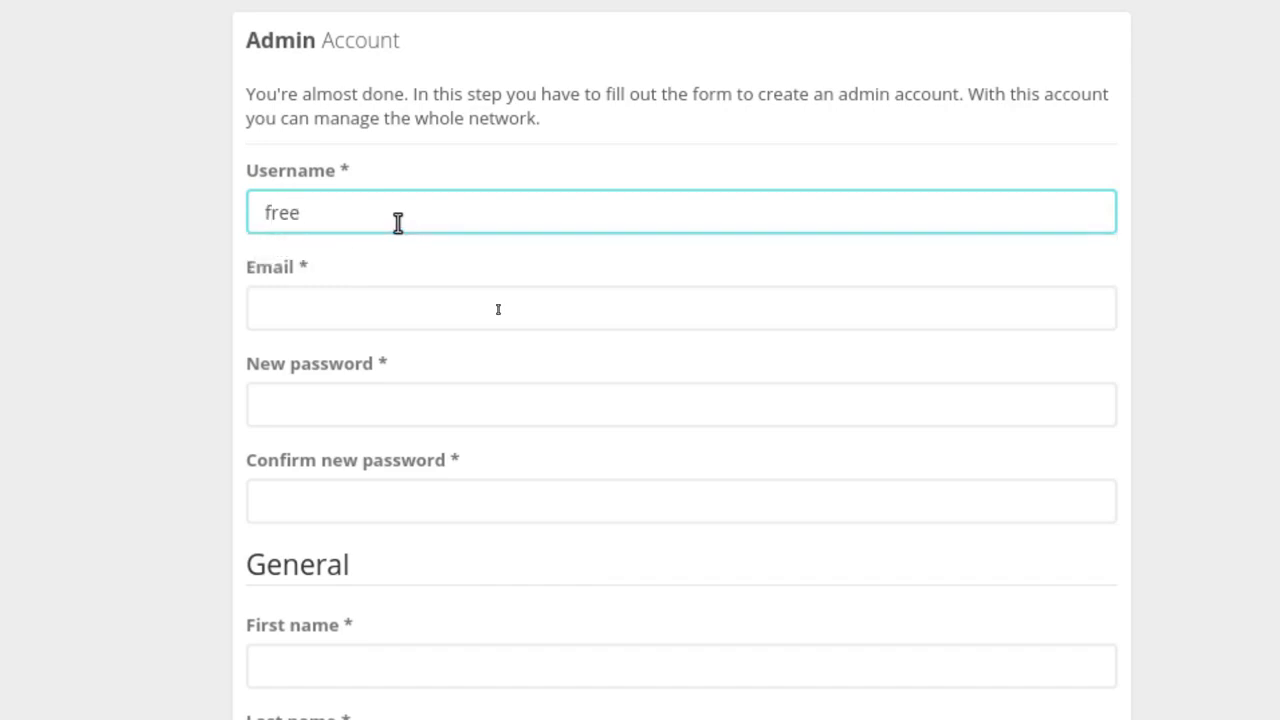
type("lancetek")
left_click(505, 318)
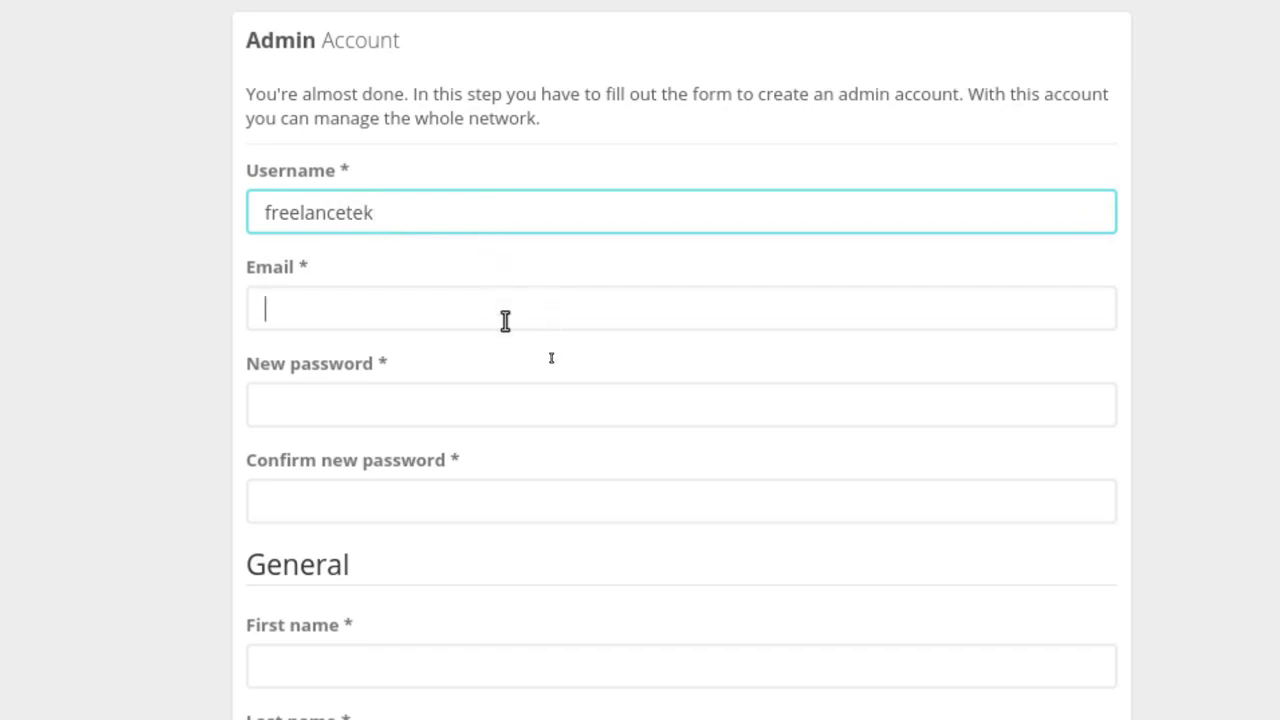
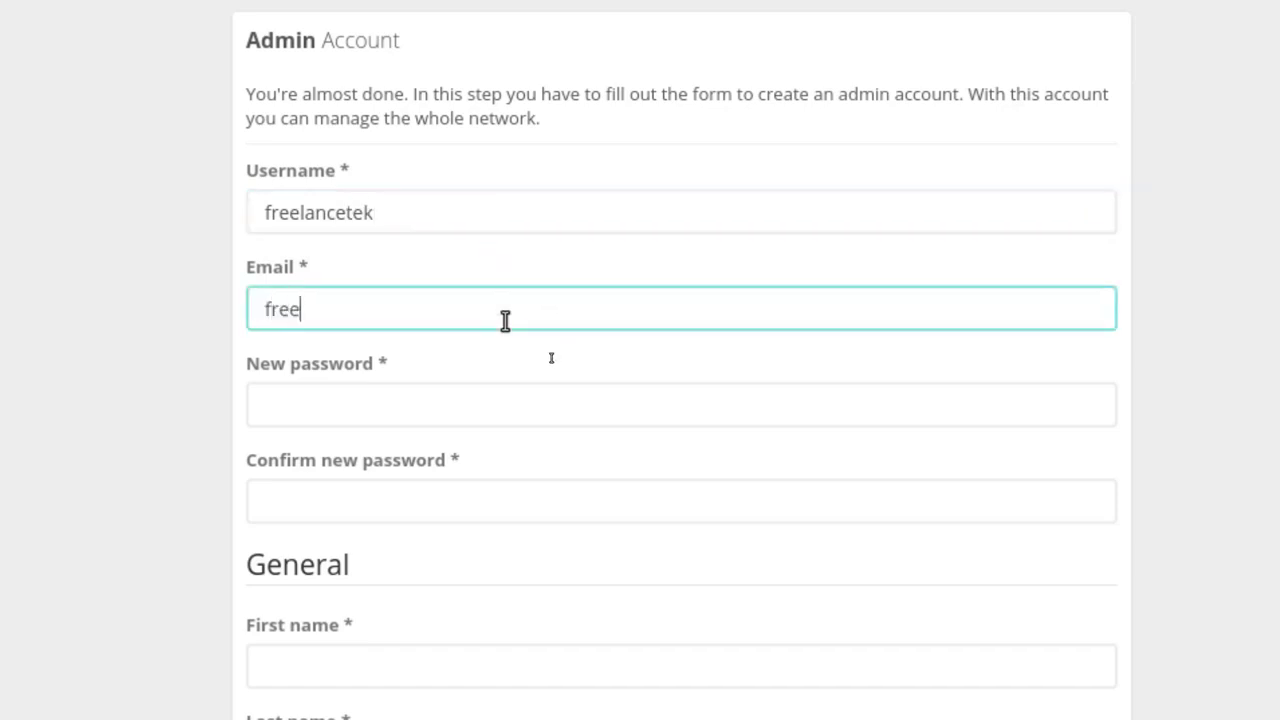
key("BackSpace")
key("BackSpace")
key("BackSpace")
key("BackSpace")
key("BackSpace")
key("BackSpace")
key("BackSpace")
key("BackSpace")
key("BackSpace")
key("BackSpace")
key("BackSpace")
key("BackSpace")
key("BackSpace")
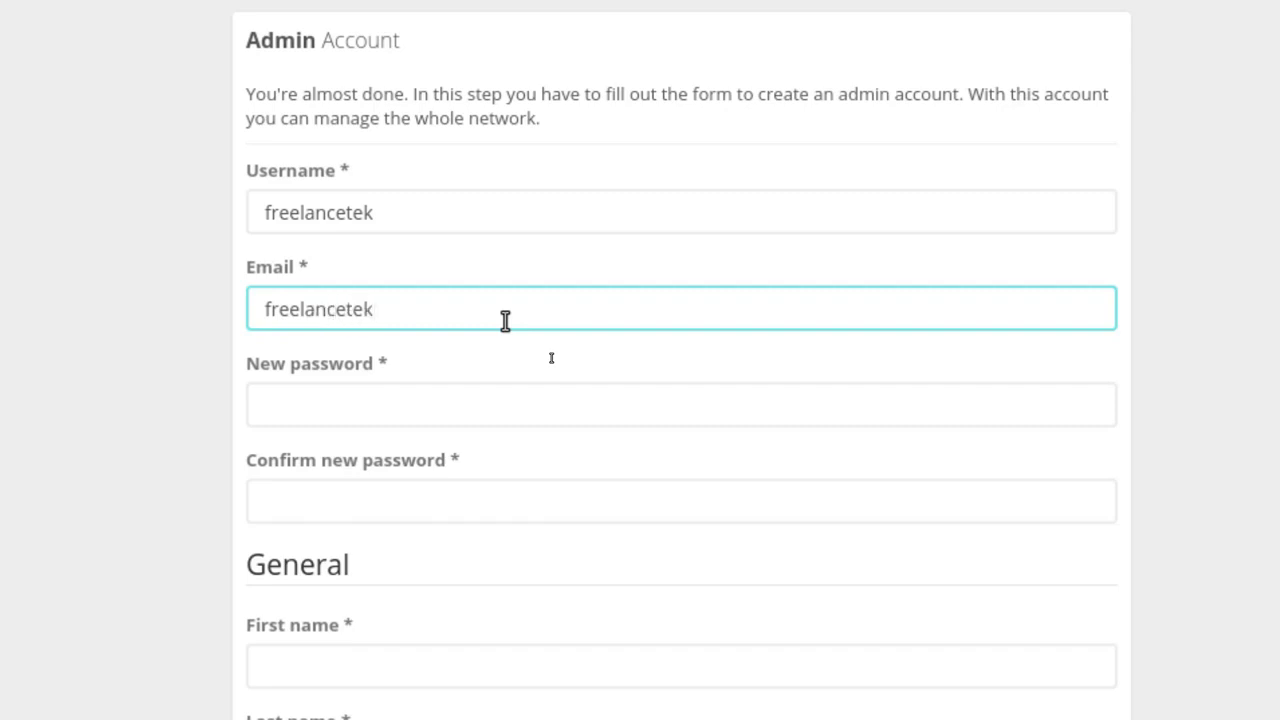
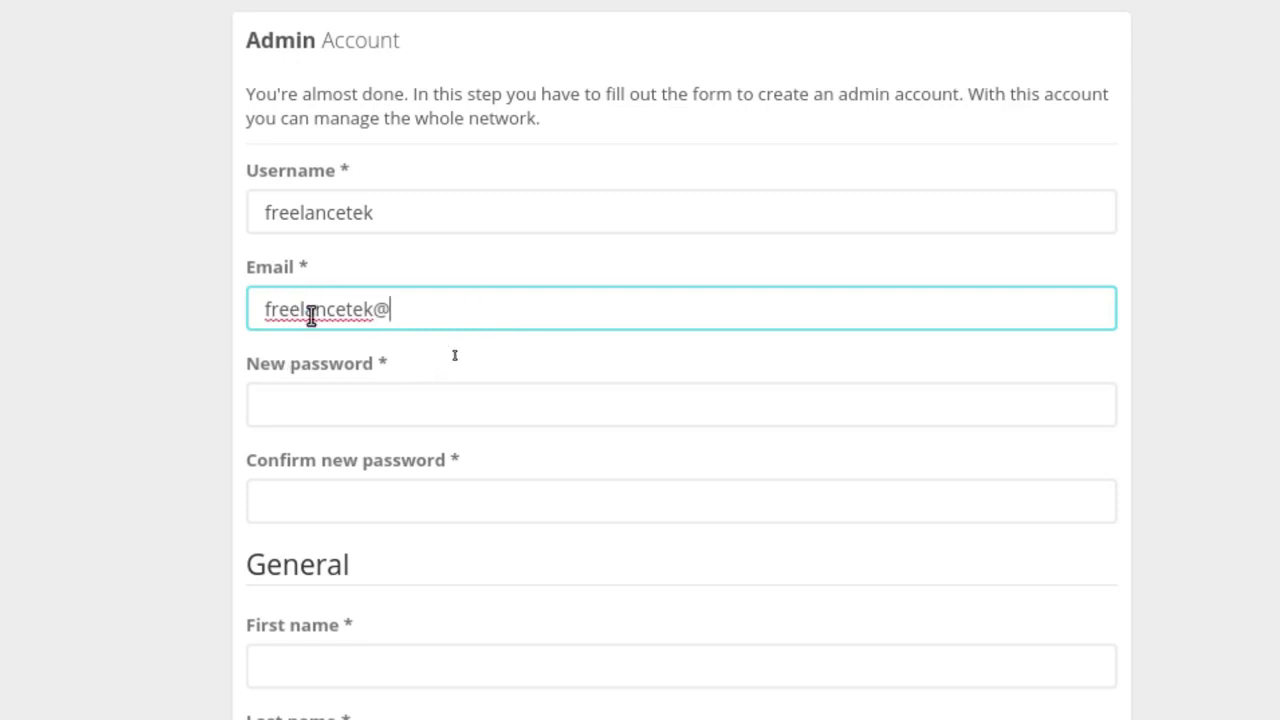
double_click(311, 314)
key("ctrl+c")
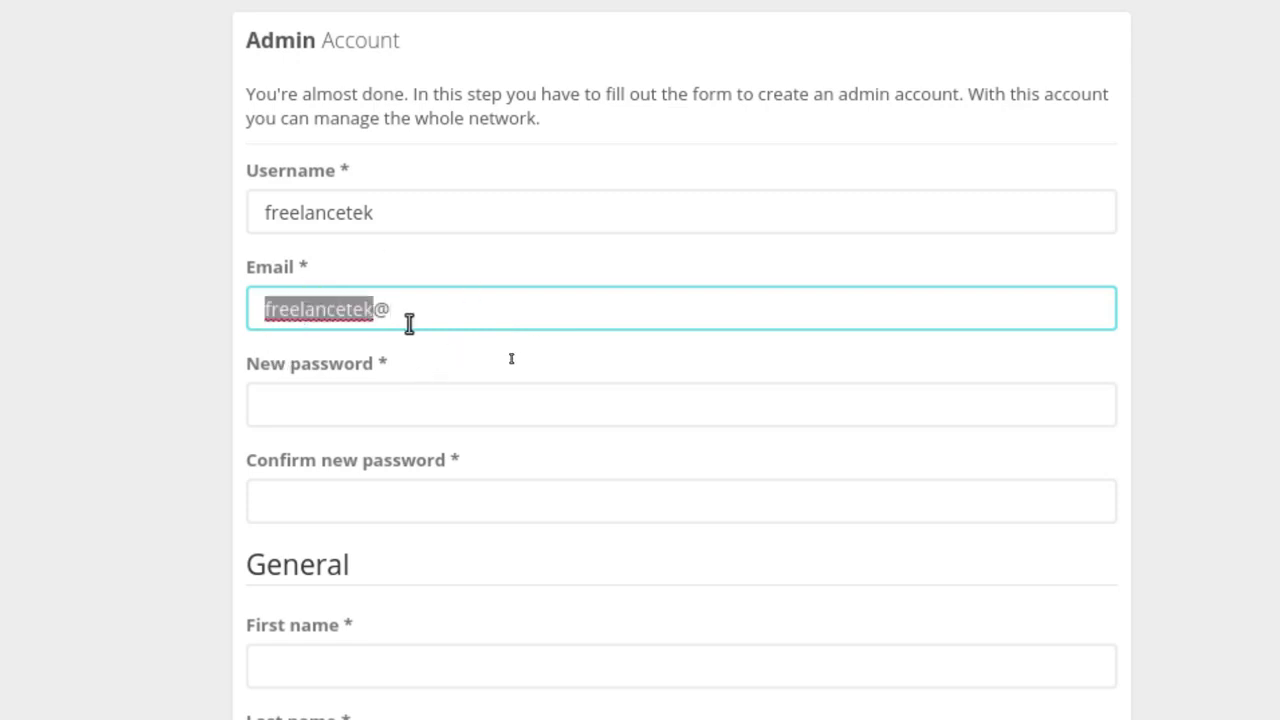
left_click(436, 320)
key("ctrl+v")
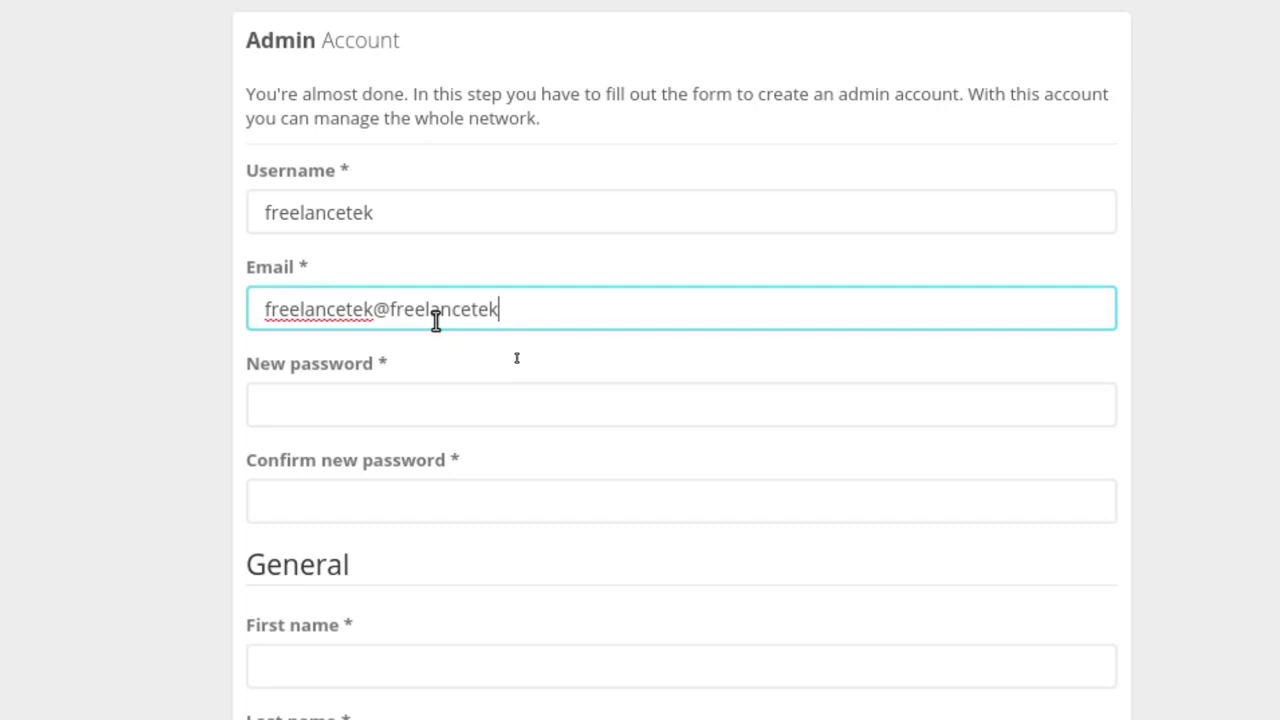
type(".com")
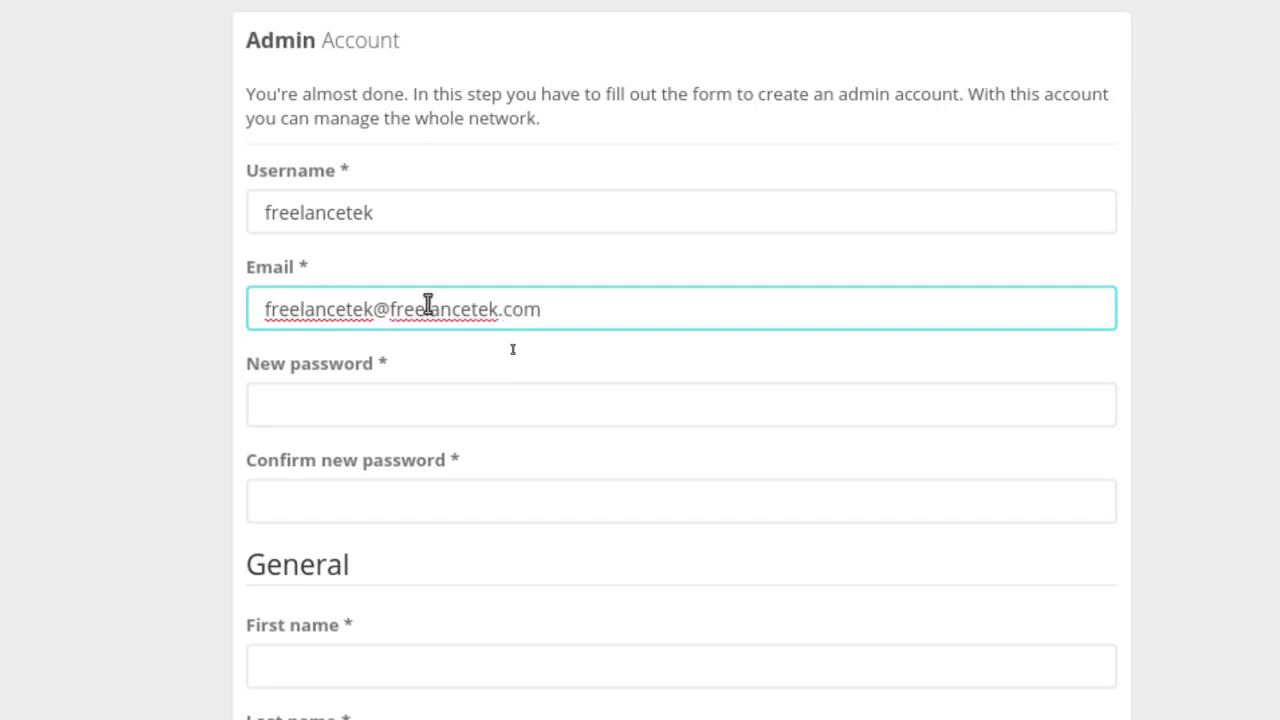
- Set the admin password, first name and last name, then create the administrator account
left_click(457, 415)
type("•••••")
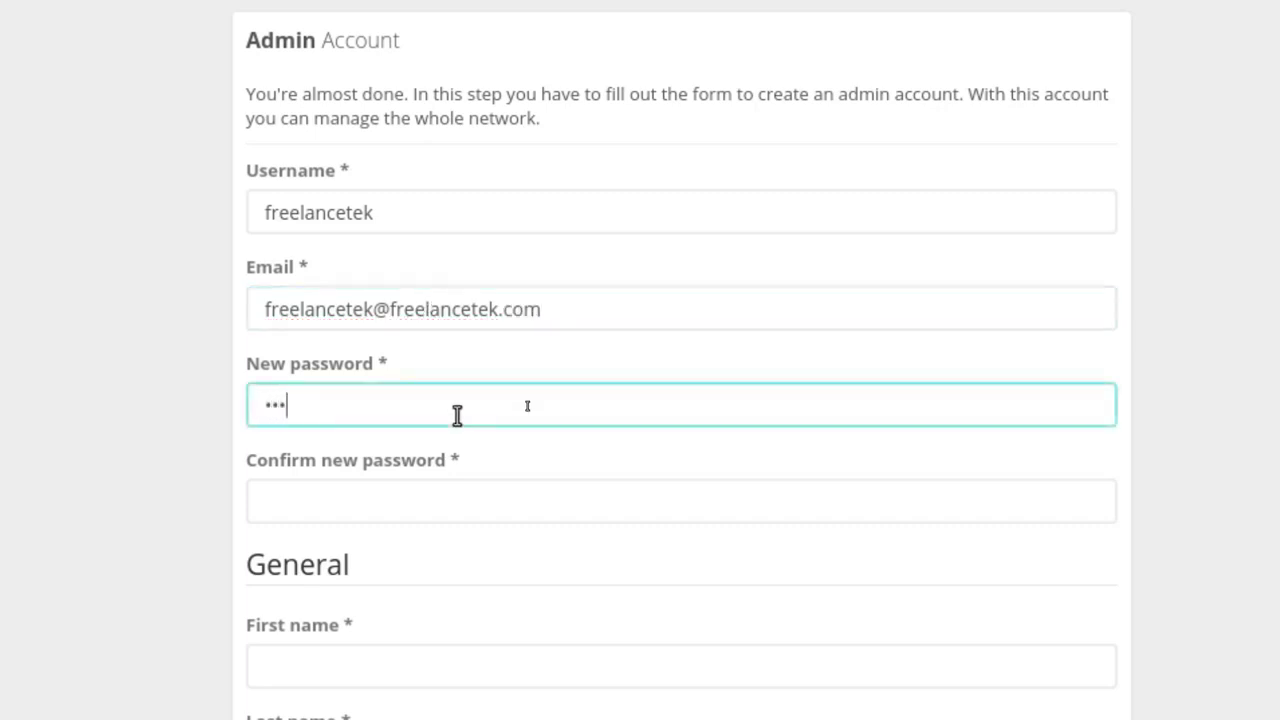
type("•••")
key("Tab")
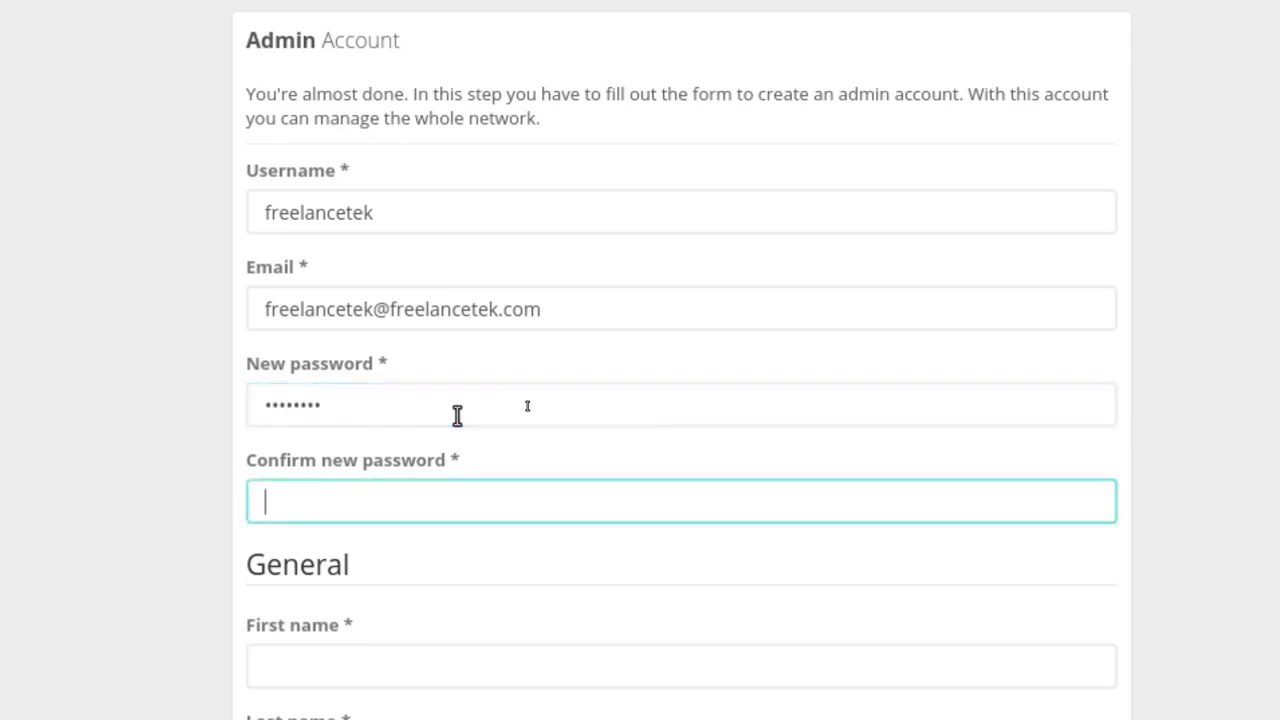
type("••••••••")
left_click(350, 658)
key("ctrl+v")
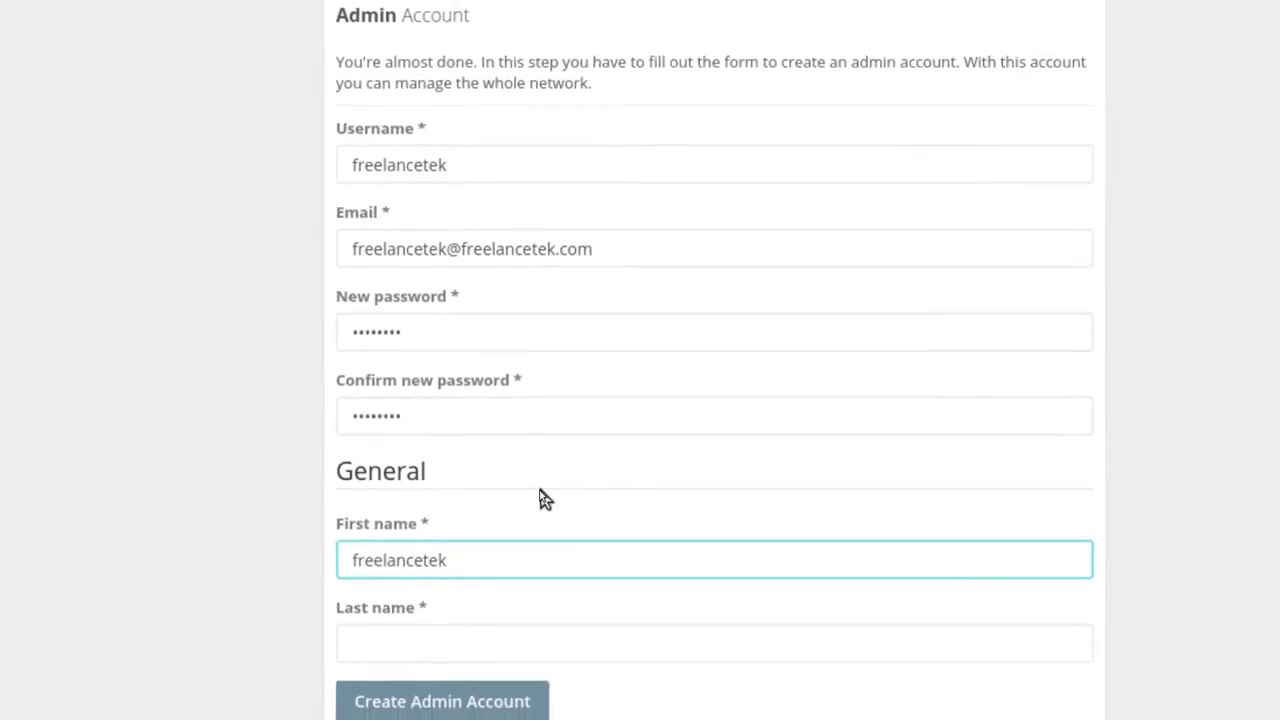
left_click(551, 576)
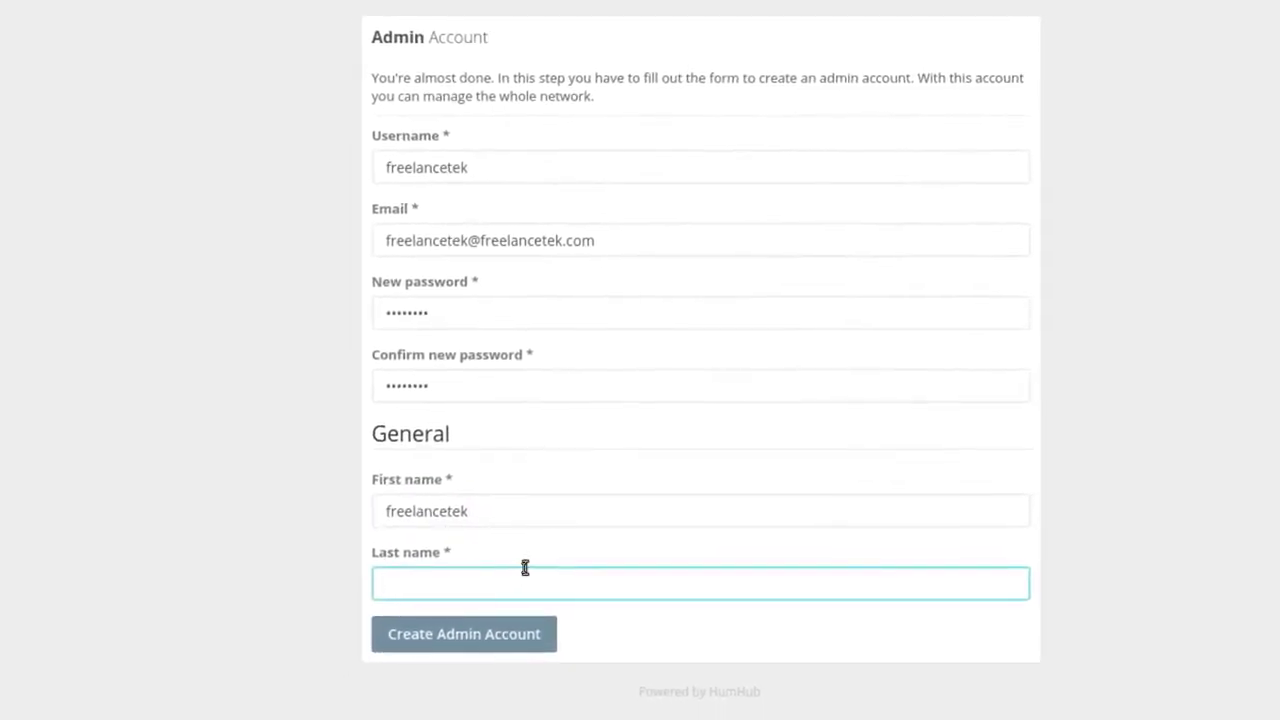
left_click(493, 519)
key("BackSpace")
key("BackSpace")
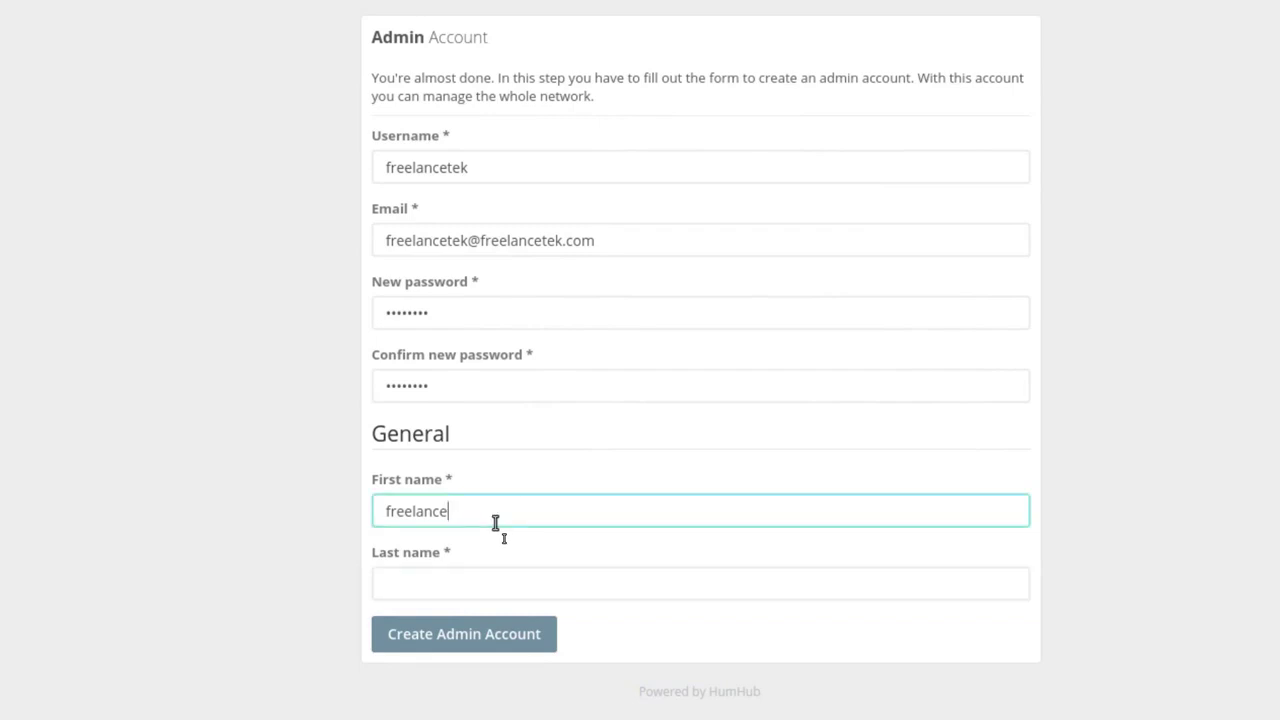
type("TEK")
key("Tab")
type("C")
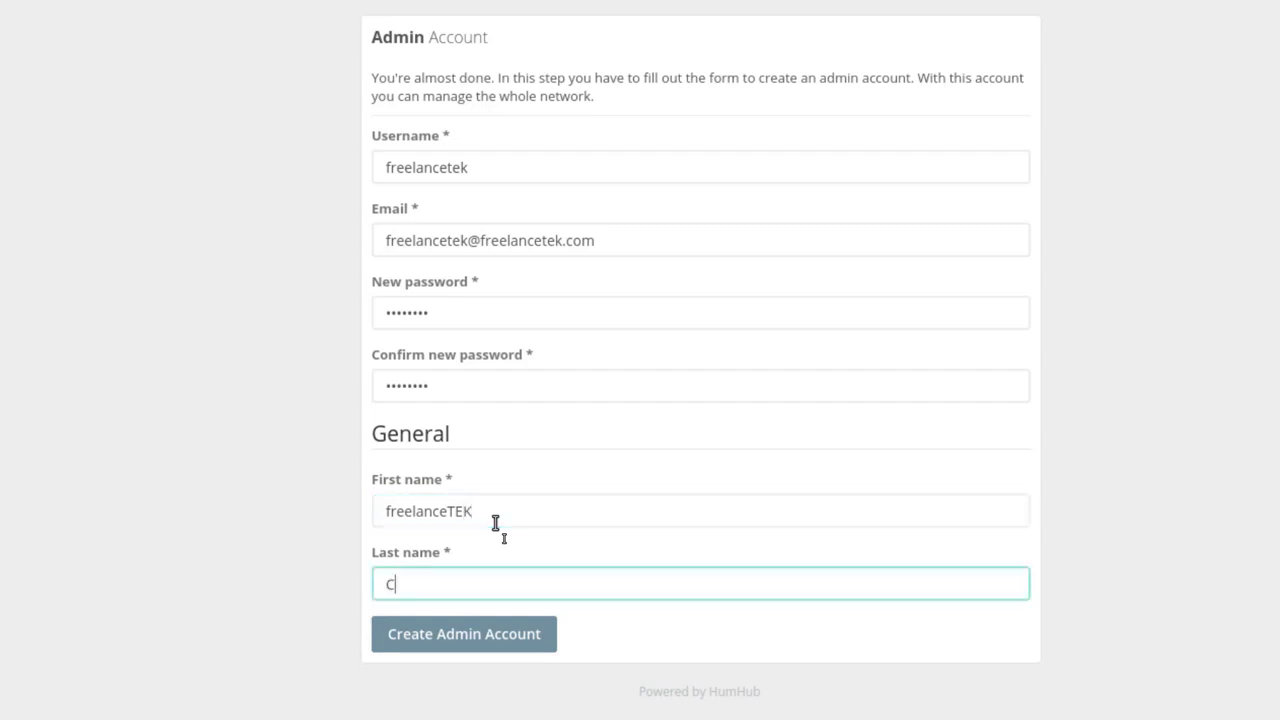
type("om")
left_click(463, 640)
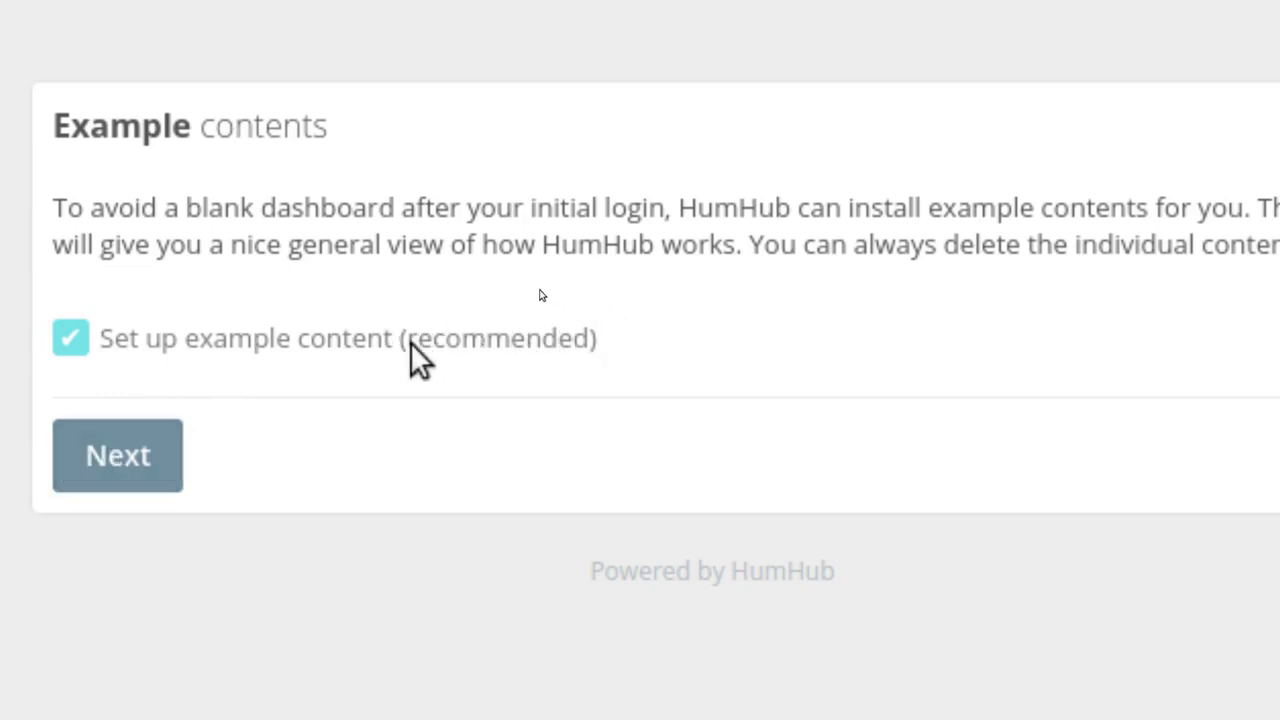
- Install the example content and sign in to the new network's dashboard
left_click(84, 488)
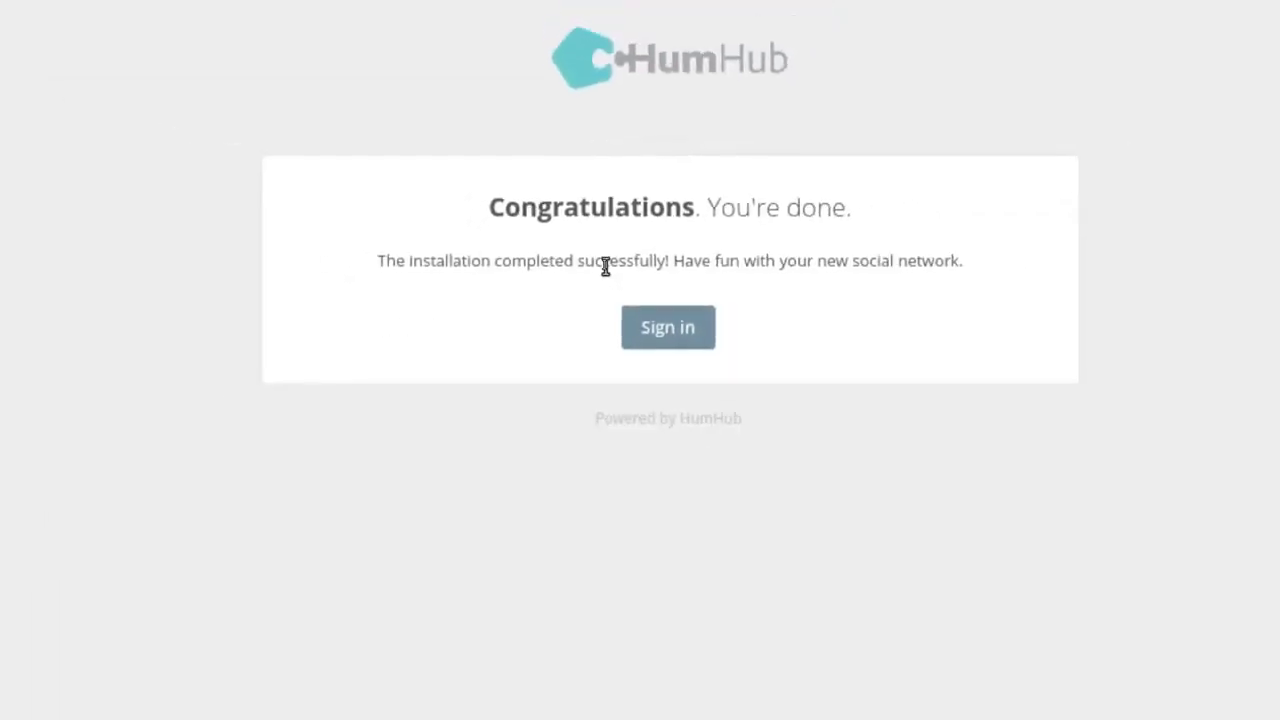
left_click(646, 298)
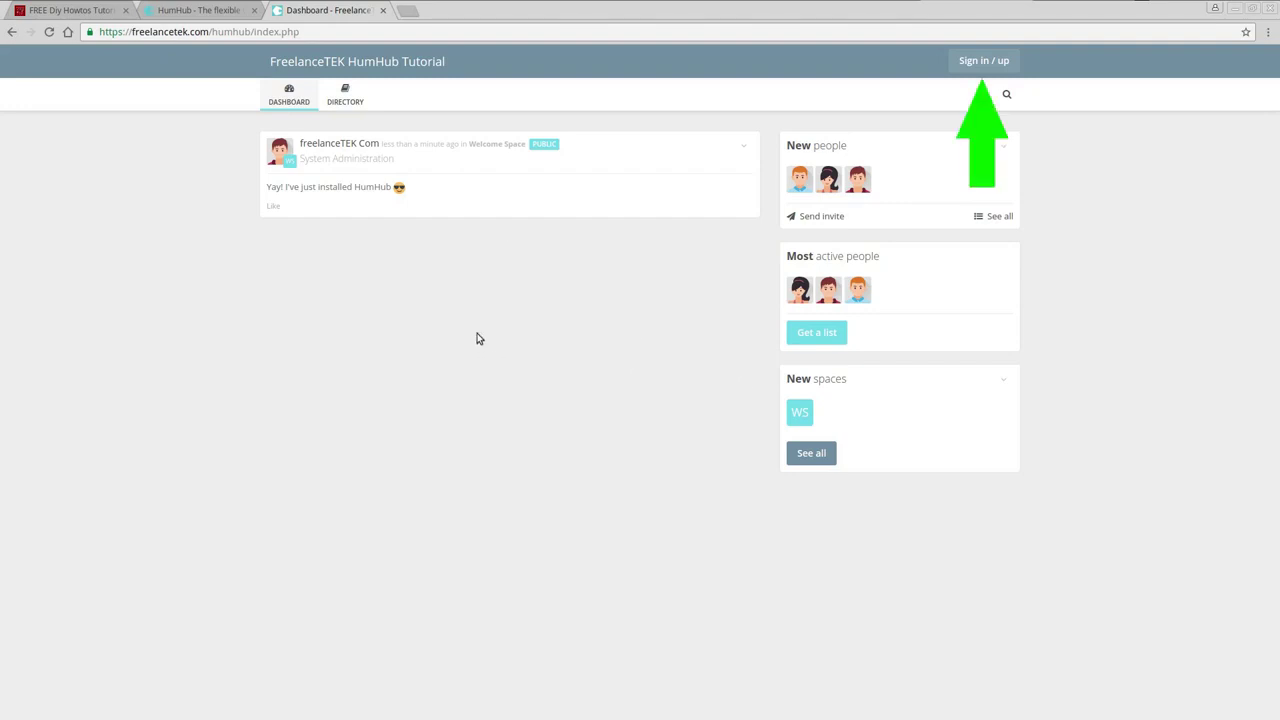
- Sign in as the administrator with the saved login and open the account menu
left_click(975, 62)
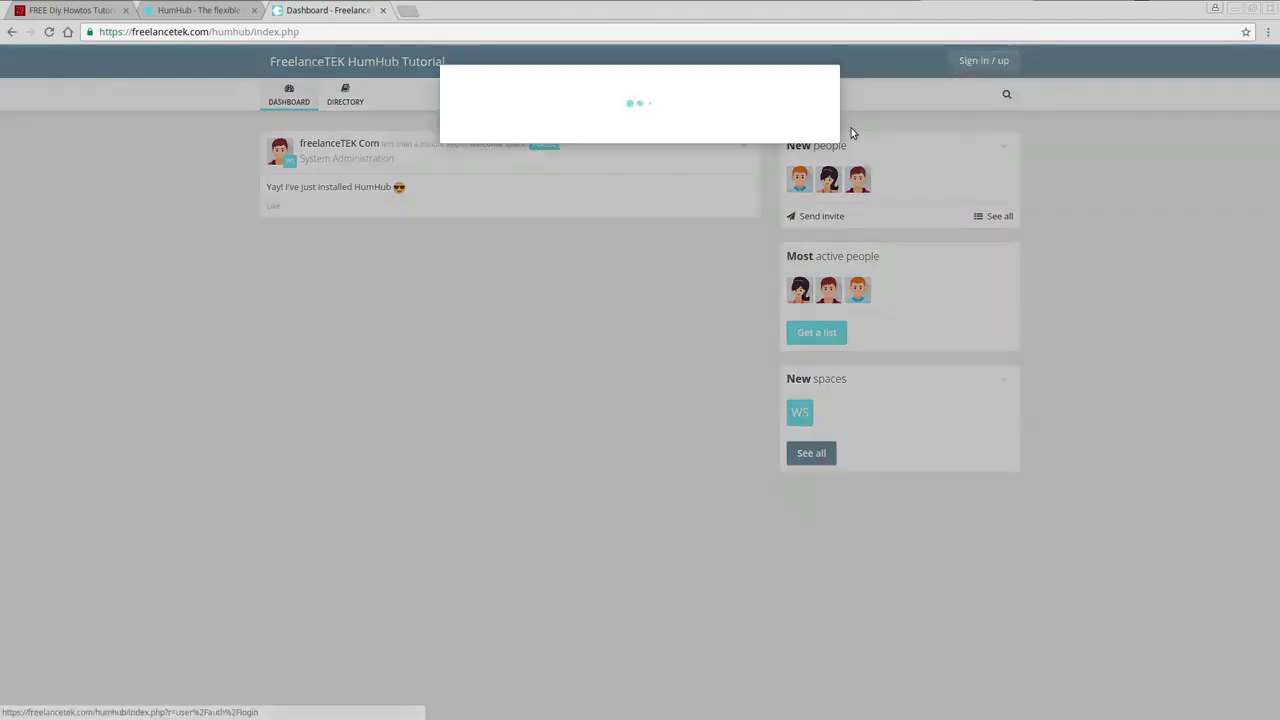
left_click(537, 242)
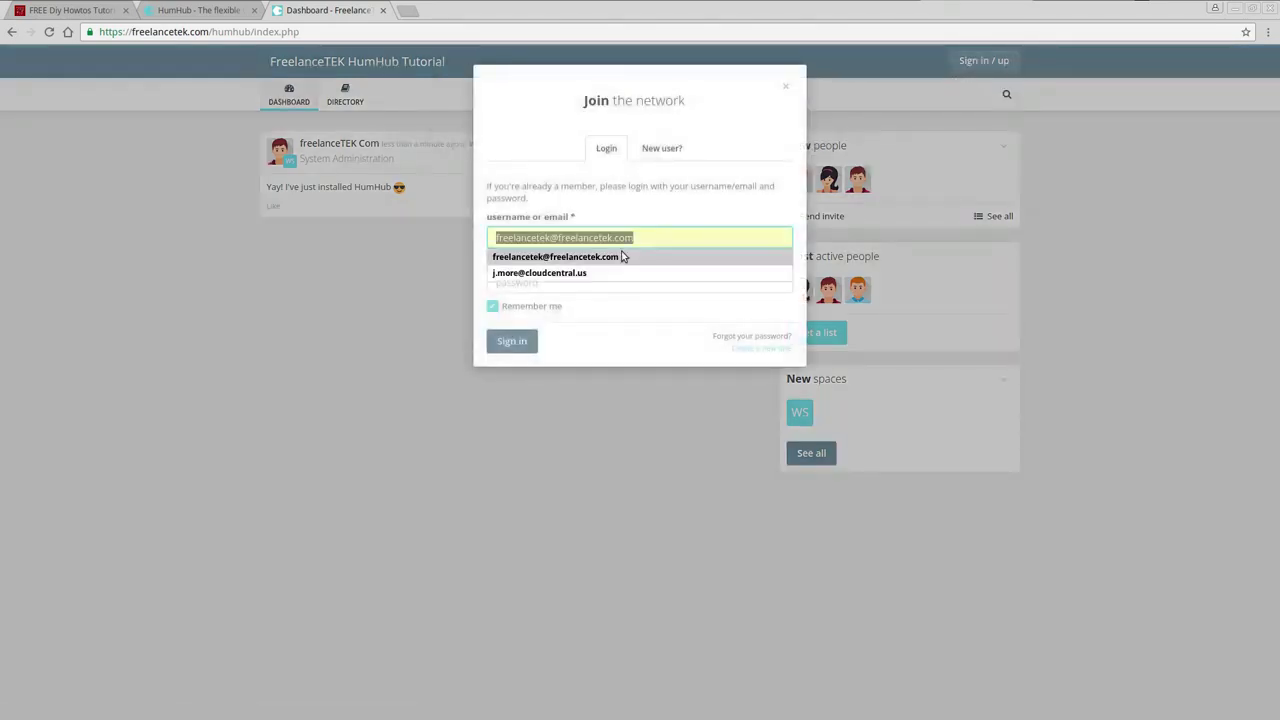
left_click(606, 257)
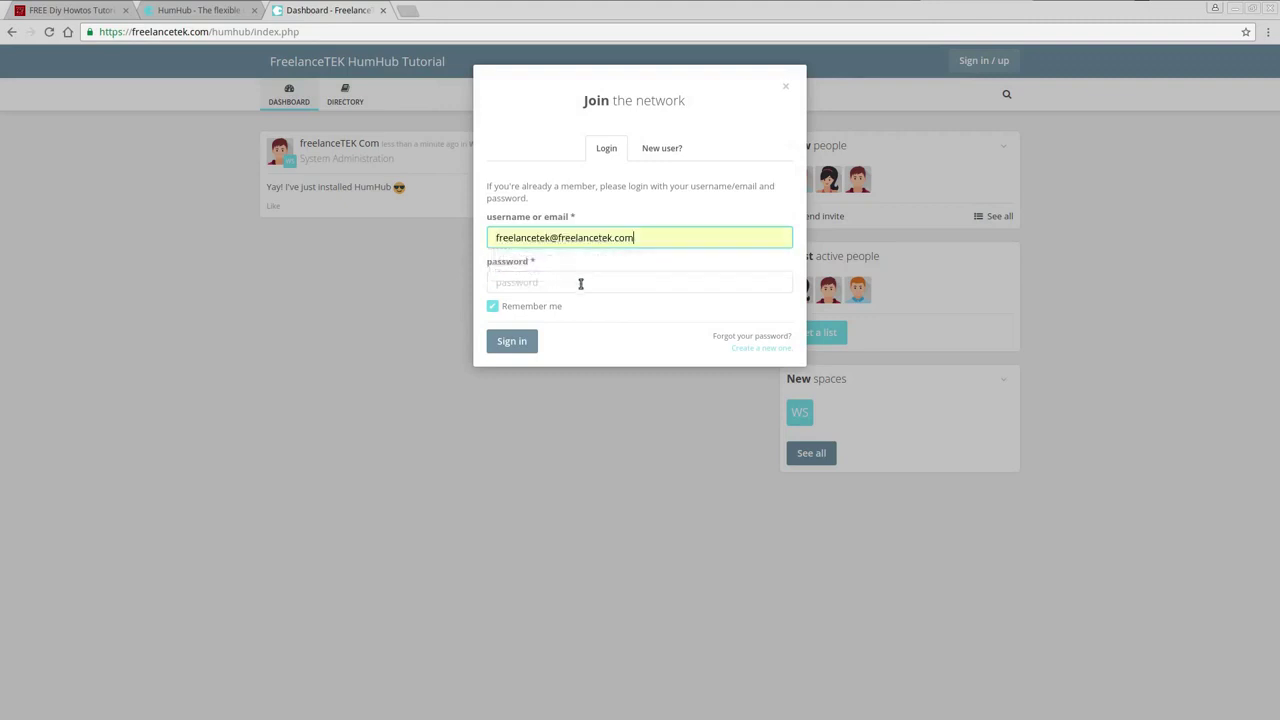
left_click(578, 285)
type("•")
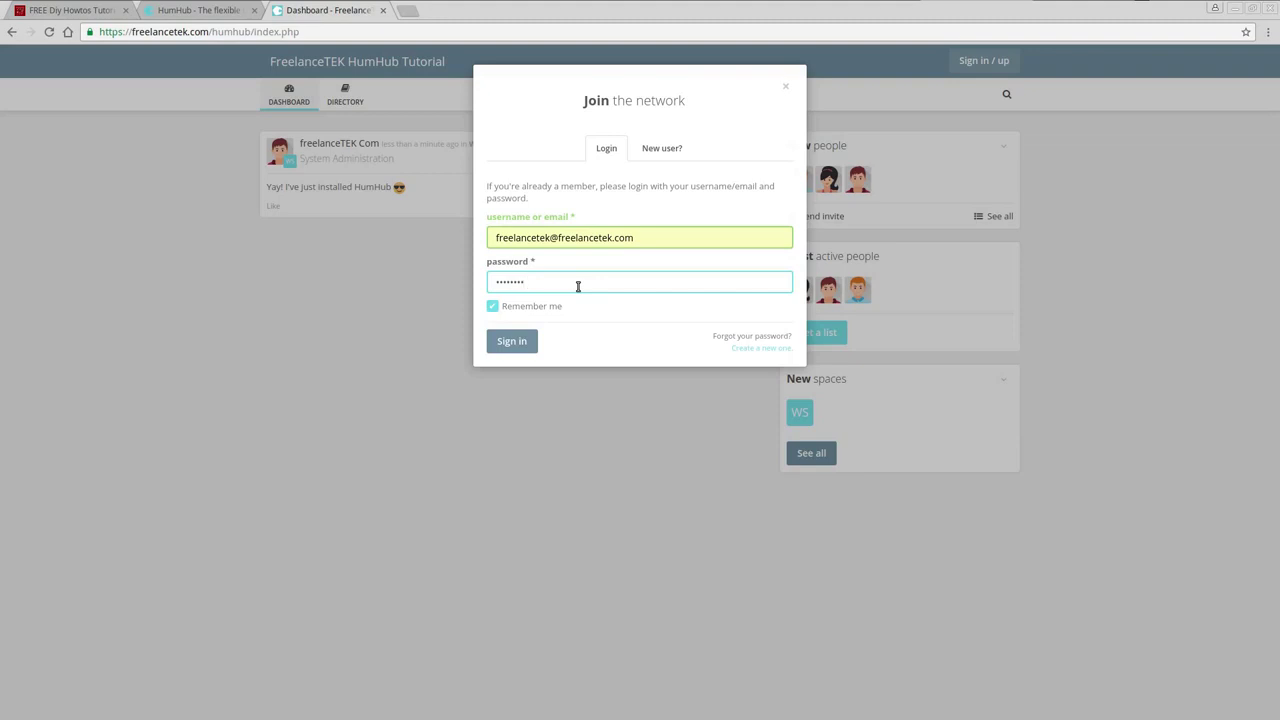
left_click(513, 344)
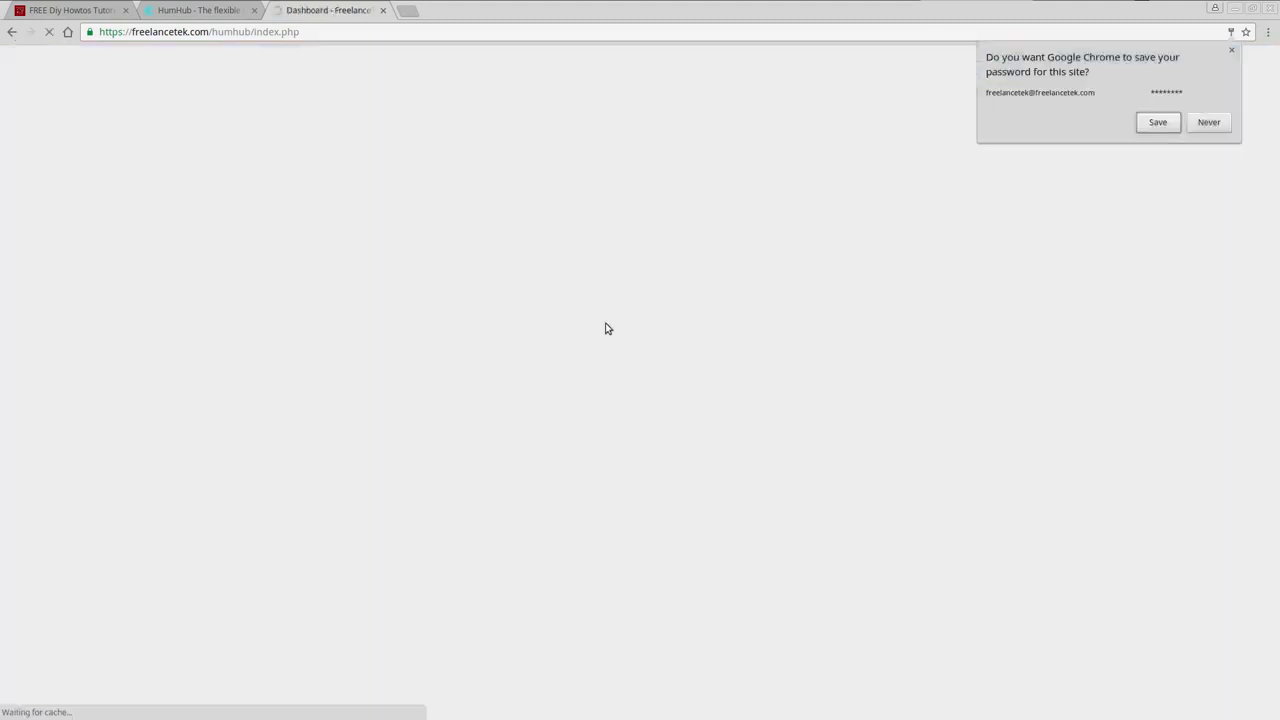
left_click(1231, 50)
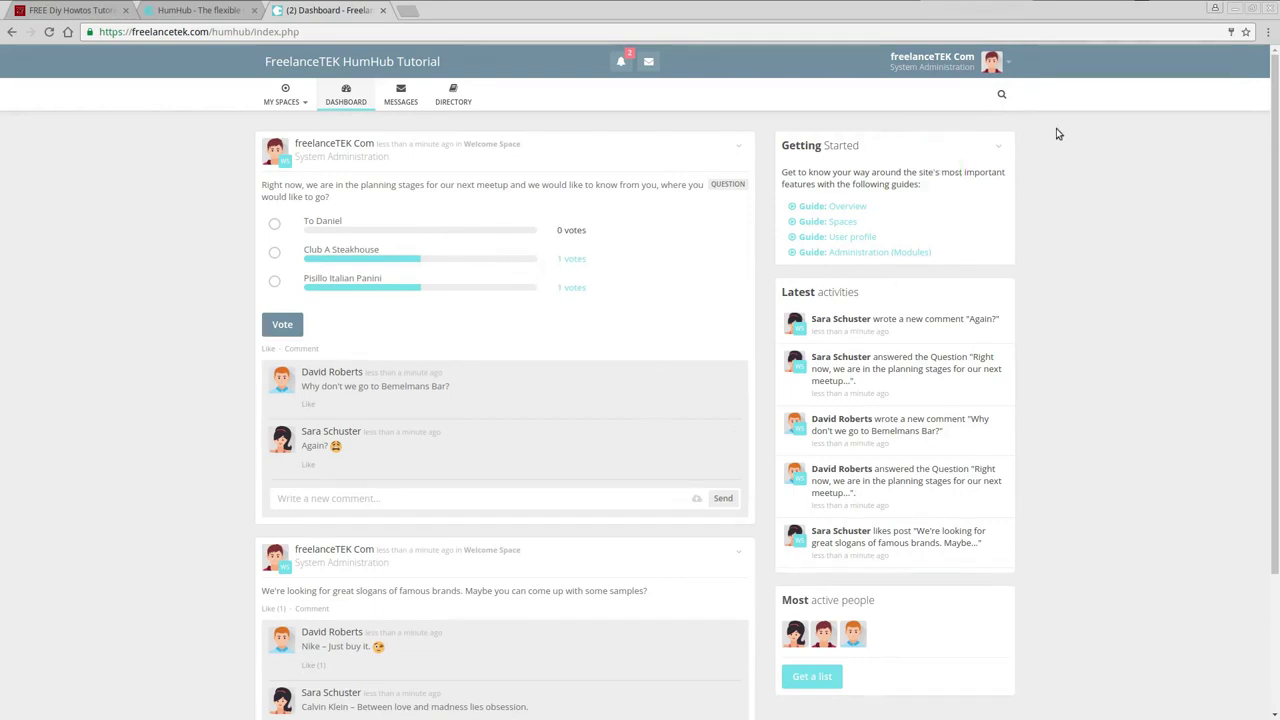
left_click(975, 64)
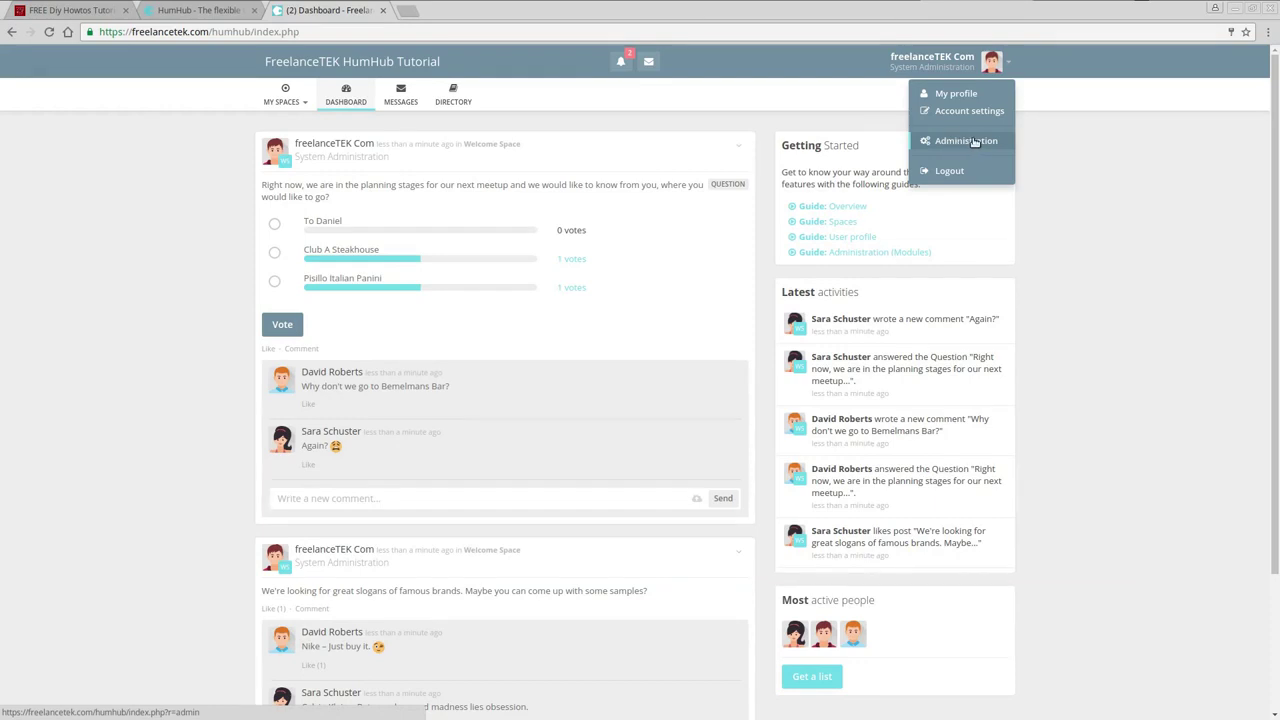
- Go to Administration > Settings and open the E-Mails settings page
left_click(973, 142)
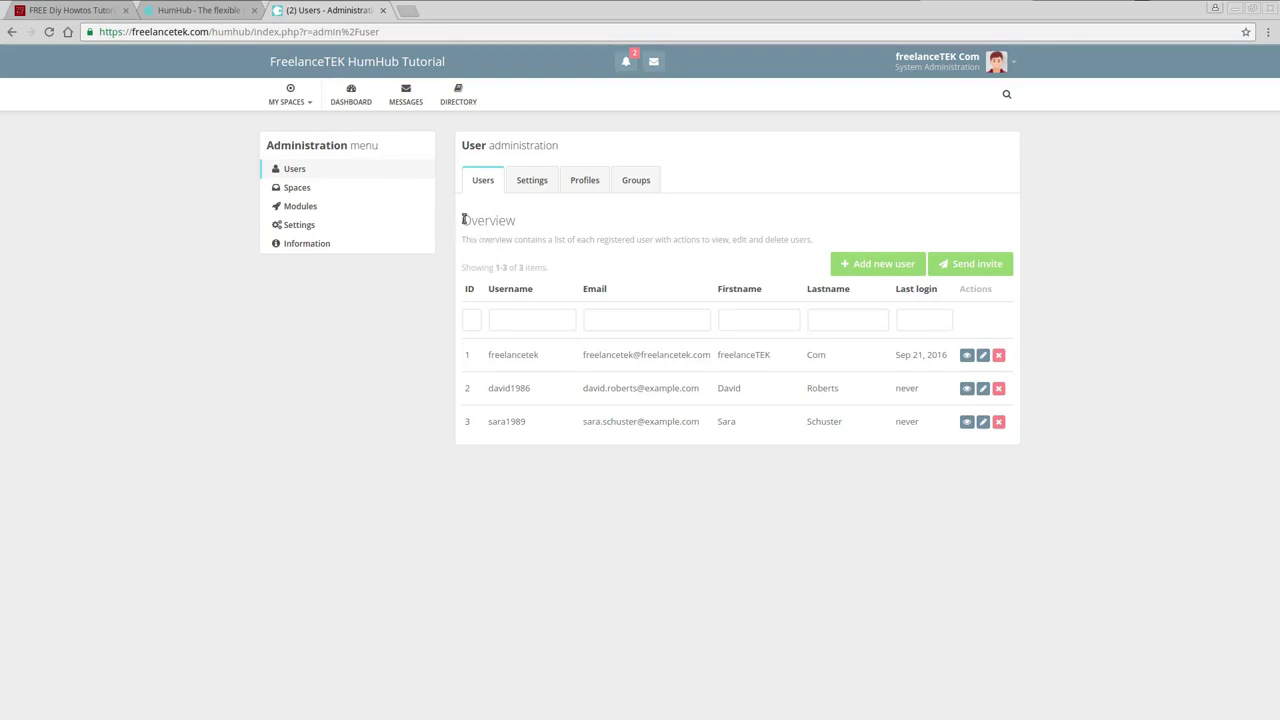
left_click(520, 188)
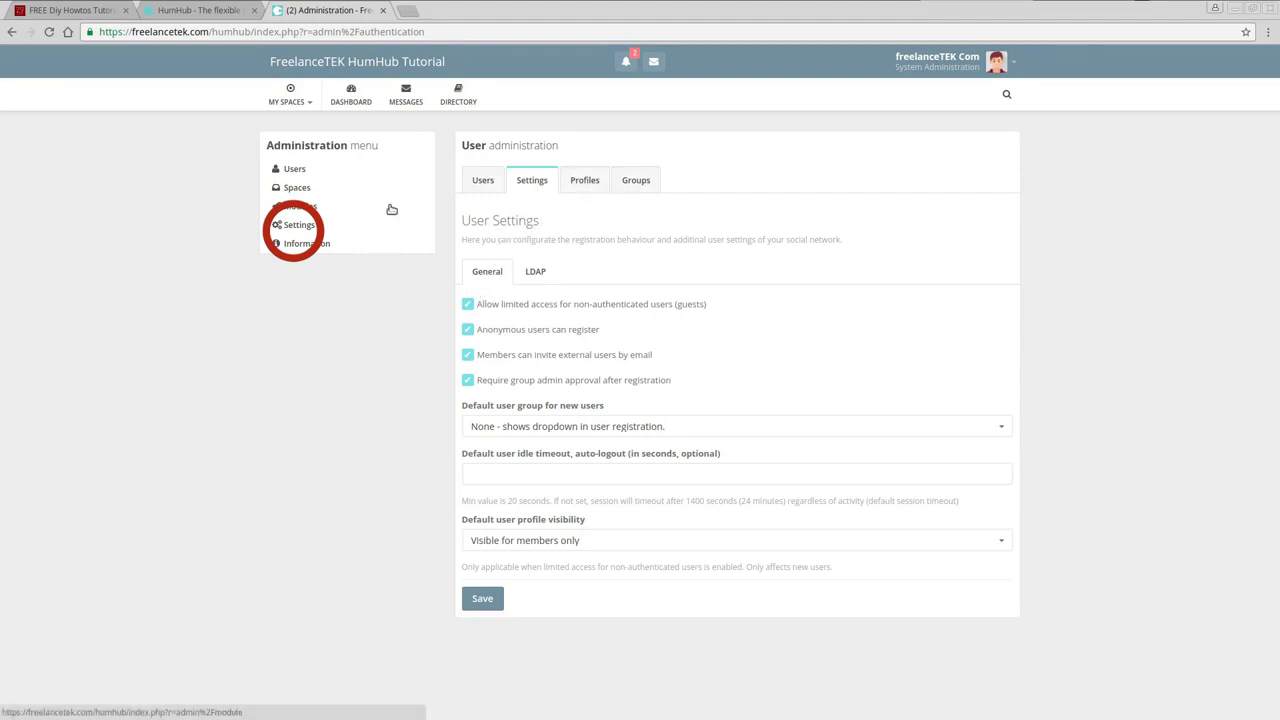
left_click(311, 228)
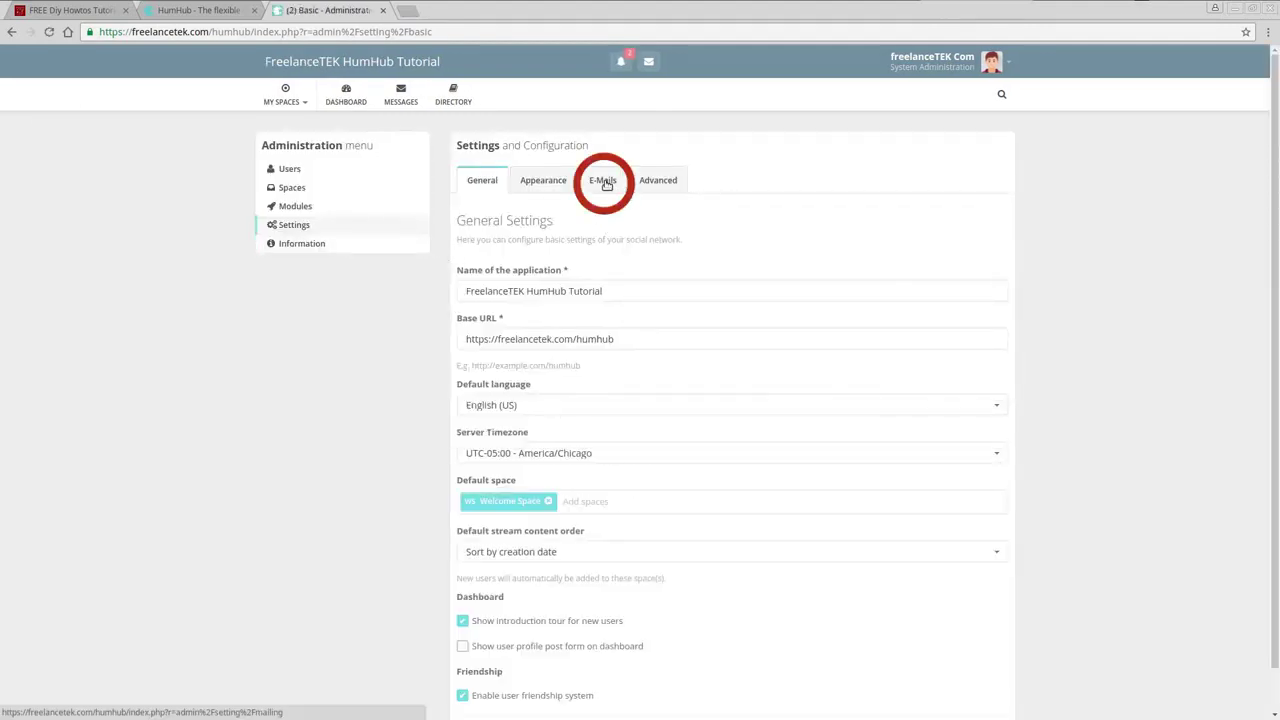
left_click(606, 185)
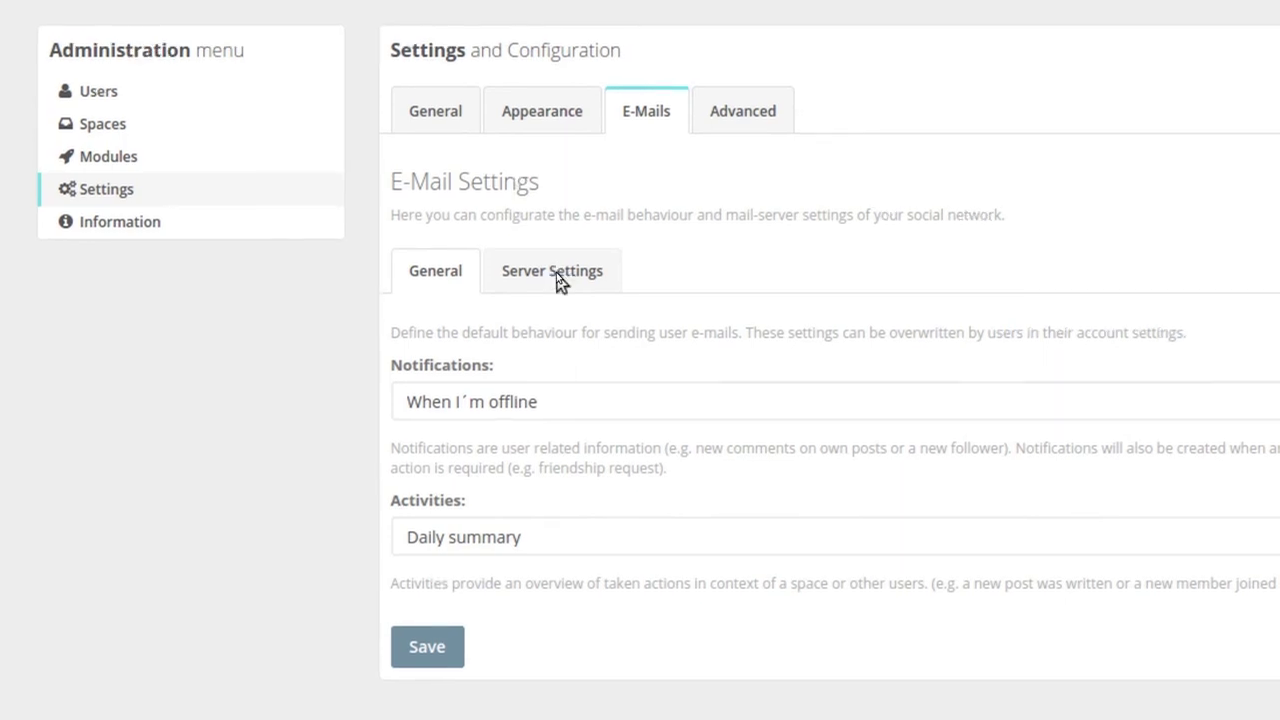
- Set the Mail Transport Type to SMTP under Server Settings
left_click(560, 280)
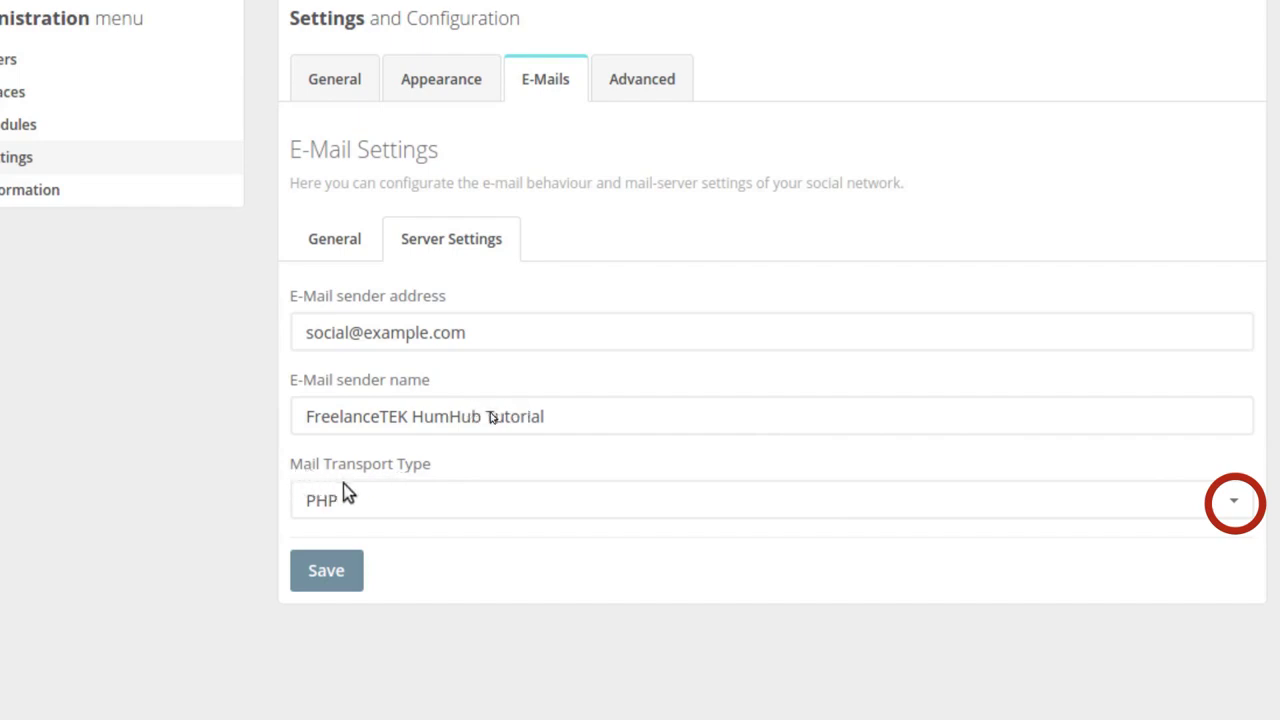
left_click(1232, 505)
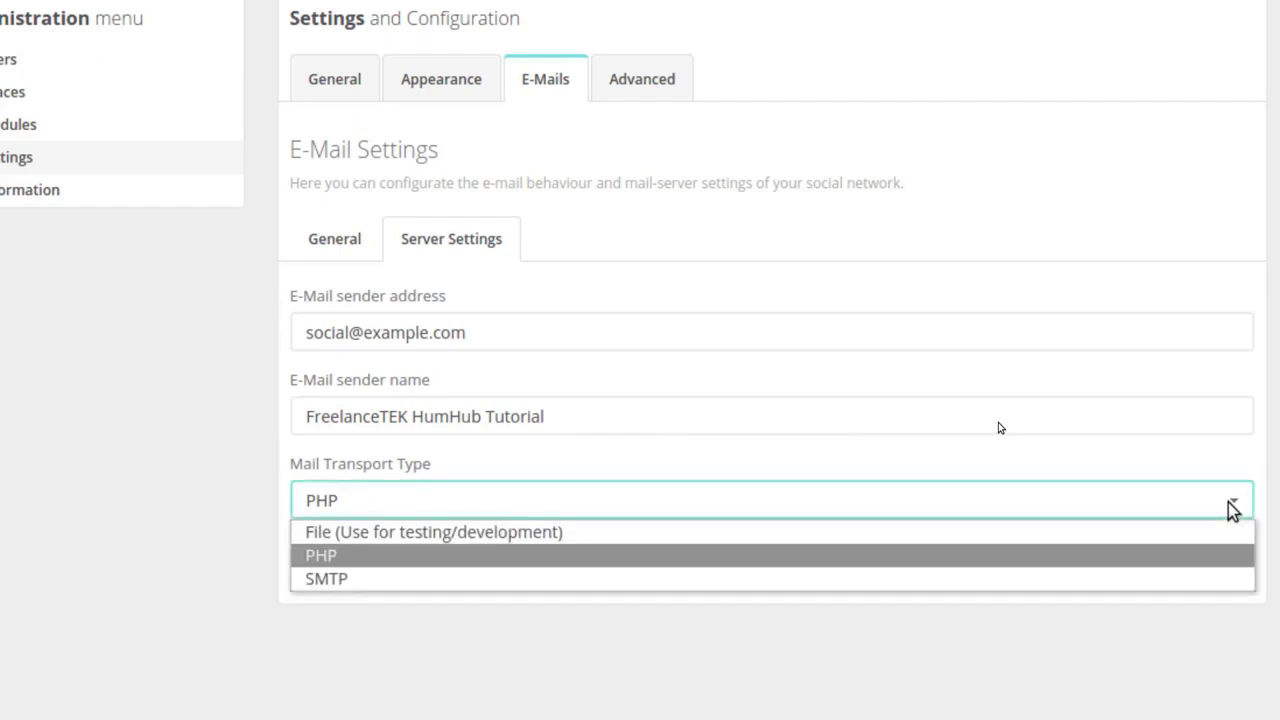
left_click(335, 578)
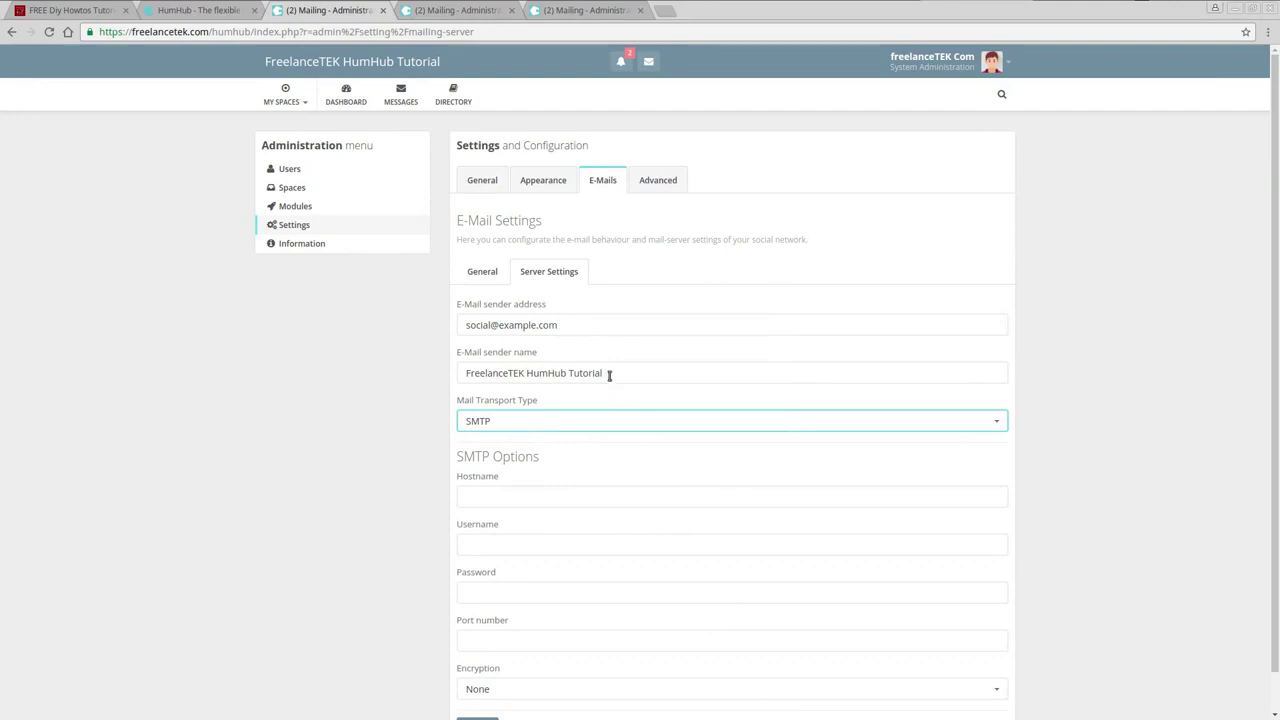
- Replace the sender address with the noreply address and set sender name FreelanceTEK Team
left_click_drag(573, 330, 403, 334)
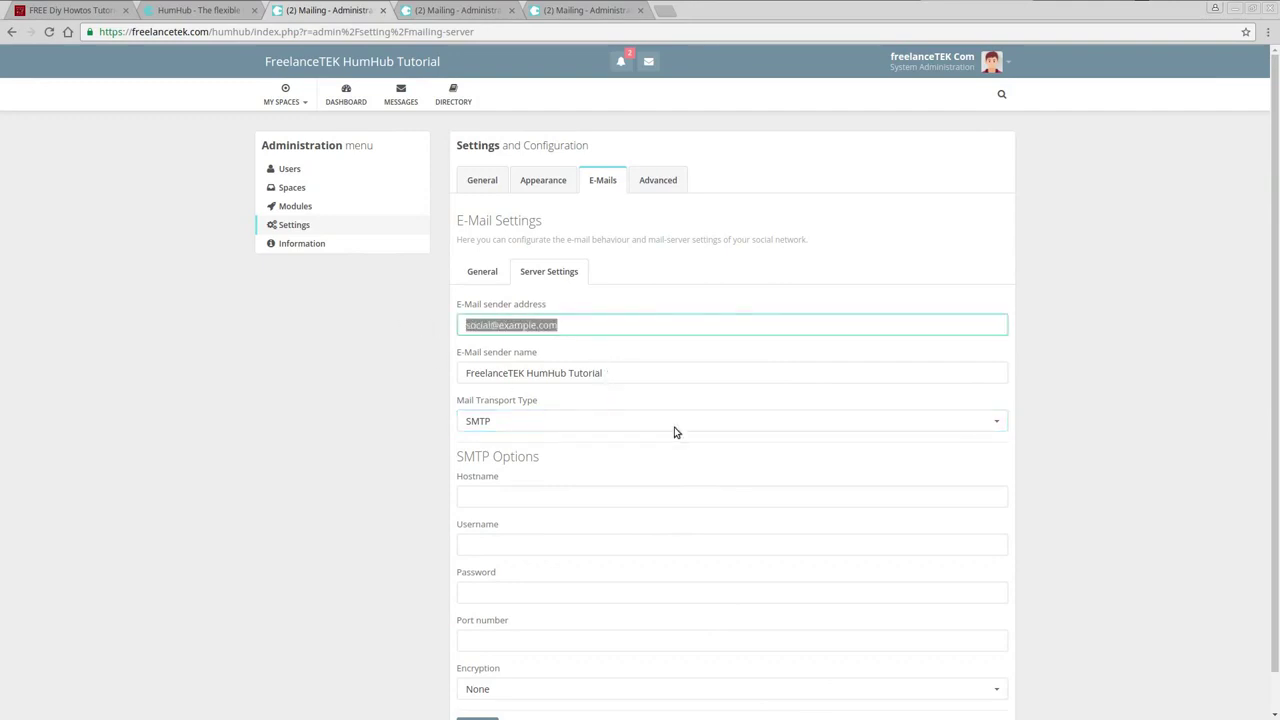
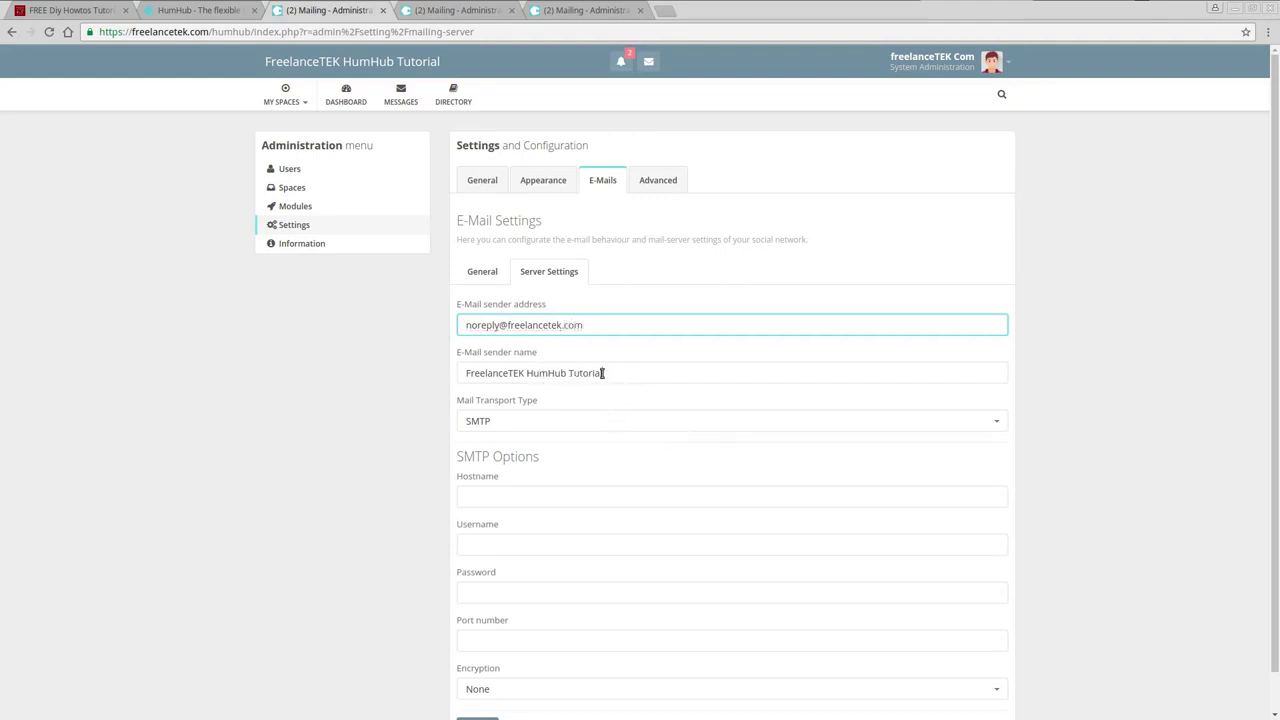
key("Tab")
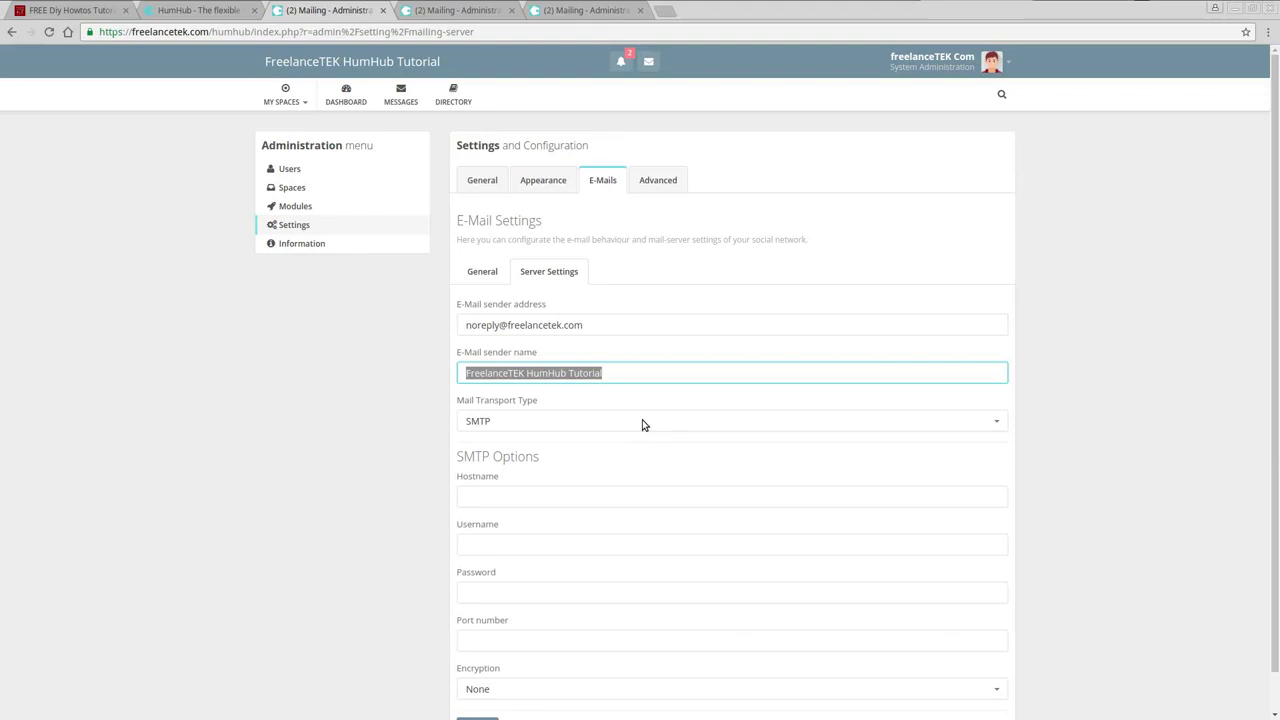
type("F")
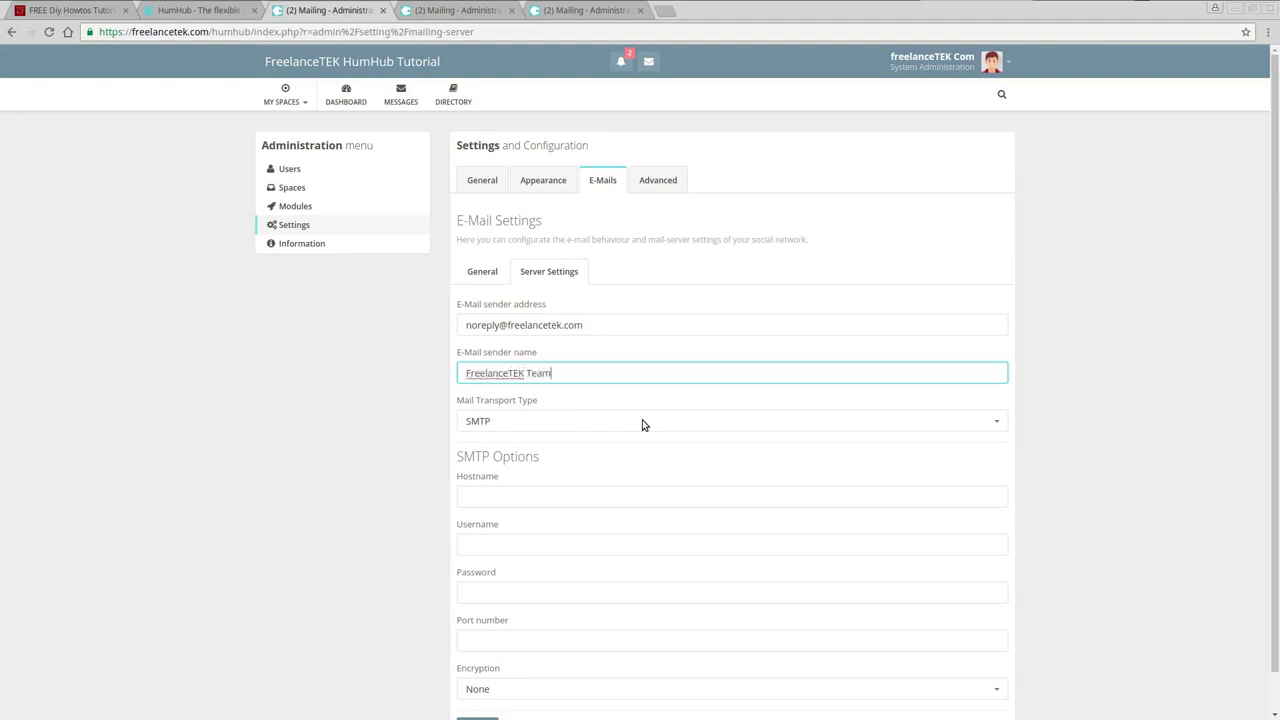
- Save SMTP host smtp.freelancetek.com, the sender address as username, the password, and port 587
left_click(545, 500)
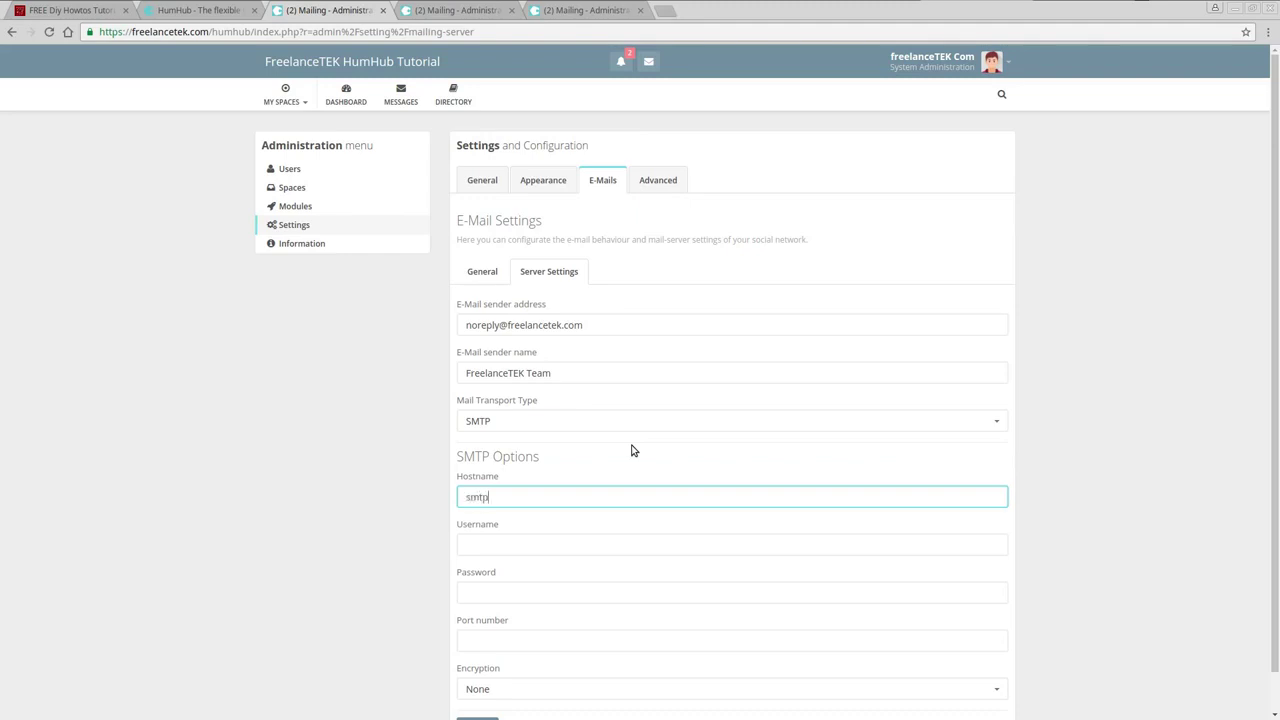
type("smtp.freelancetek.com")
left_click(598, 544)
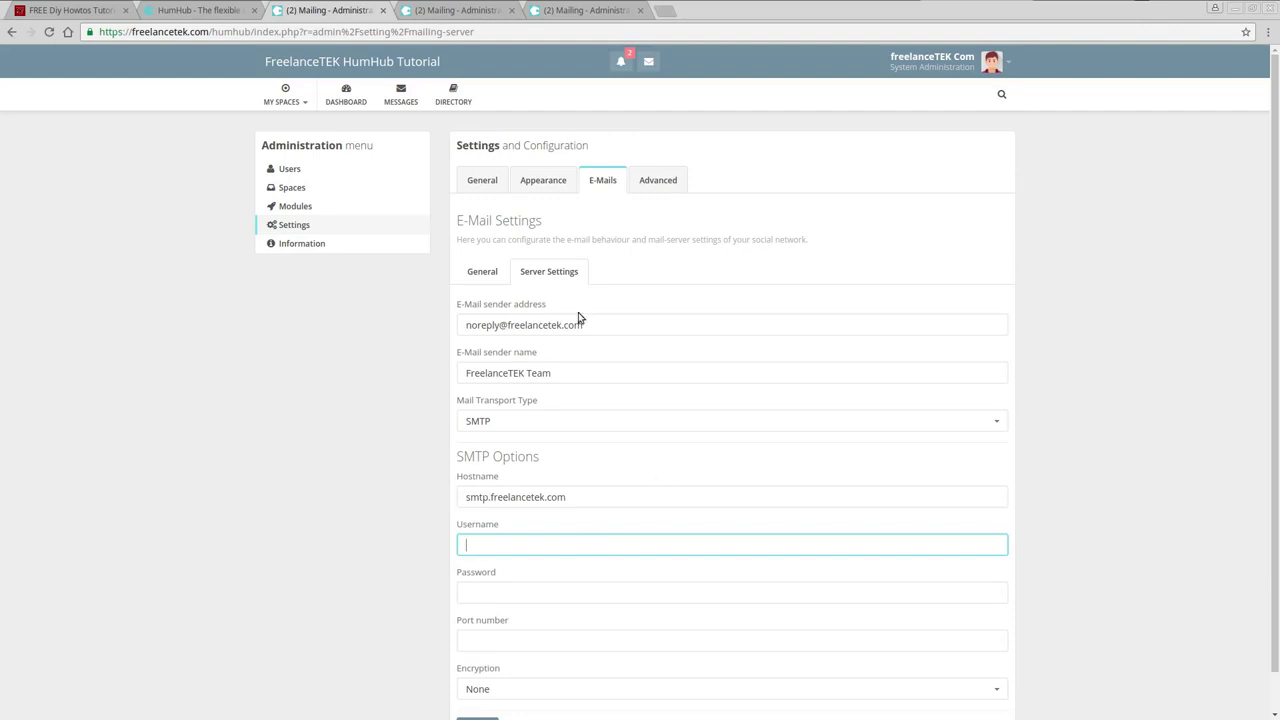
left_click_drag(585, 325, 368, 322)
key("ctrl+c")
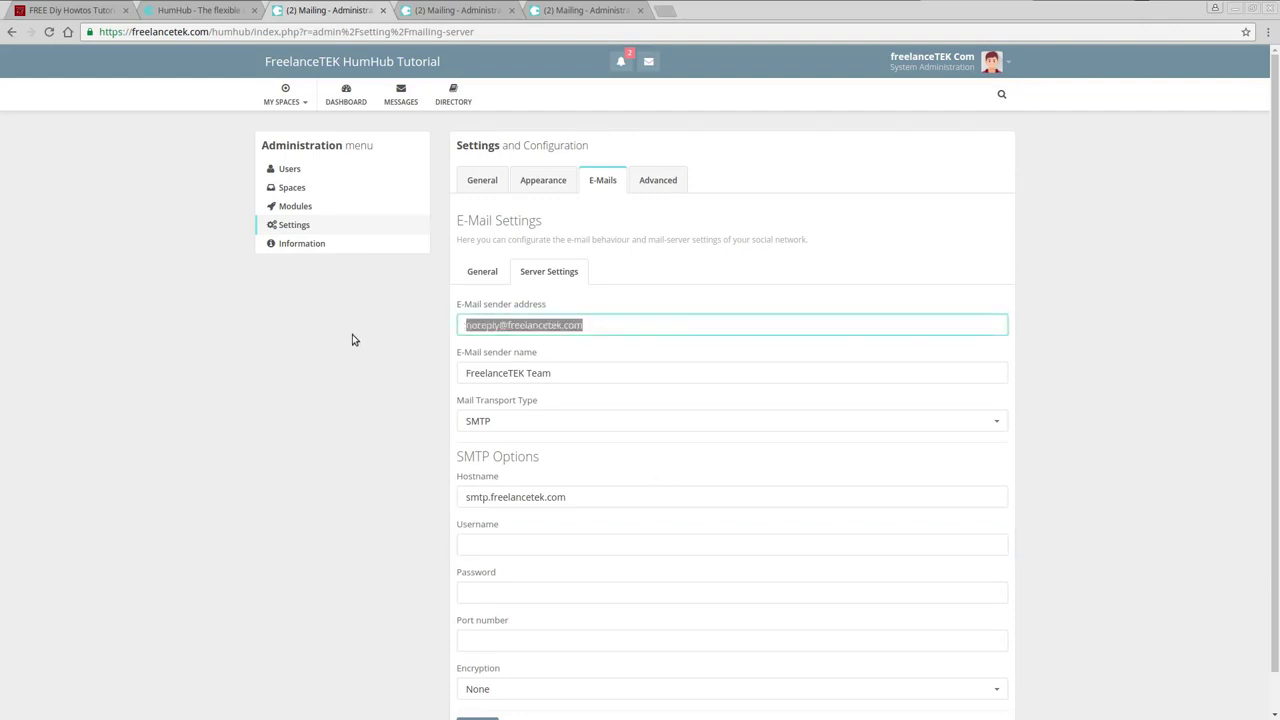
left_click(482, 548)
key("ctrl+v")
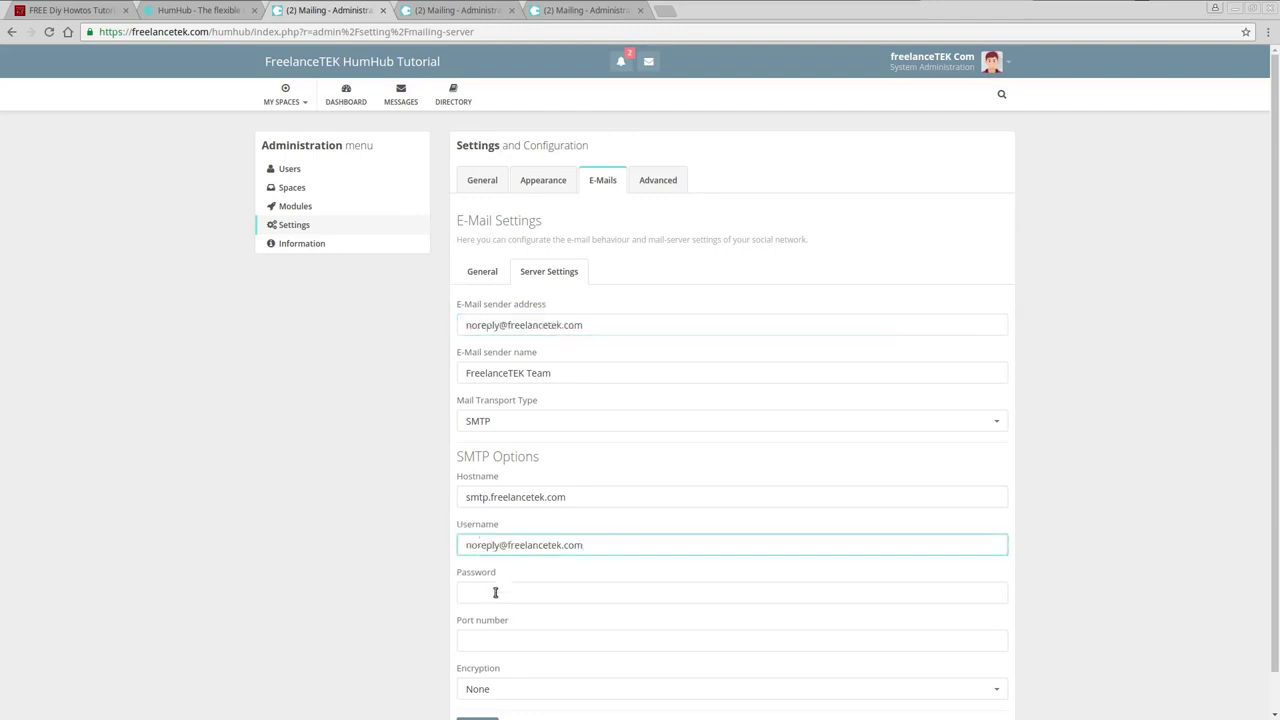
left_click(515, 592)
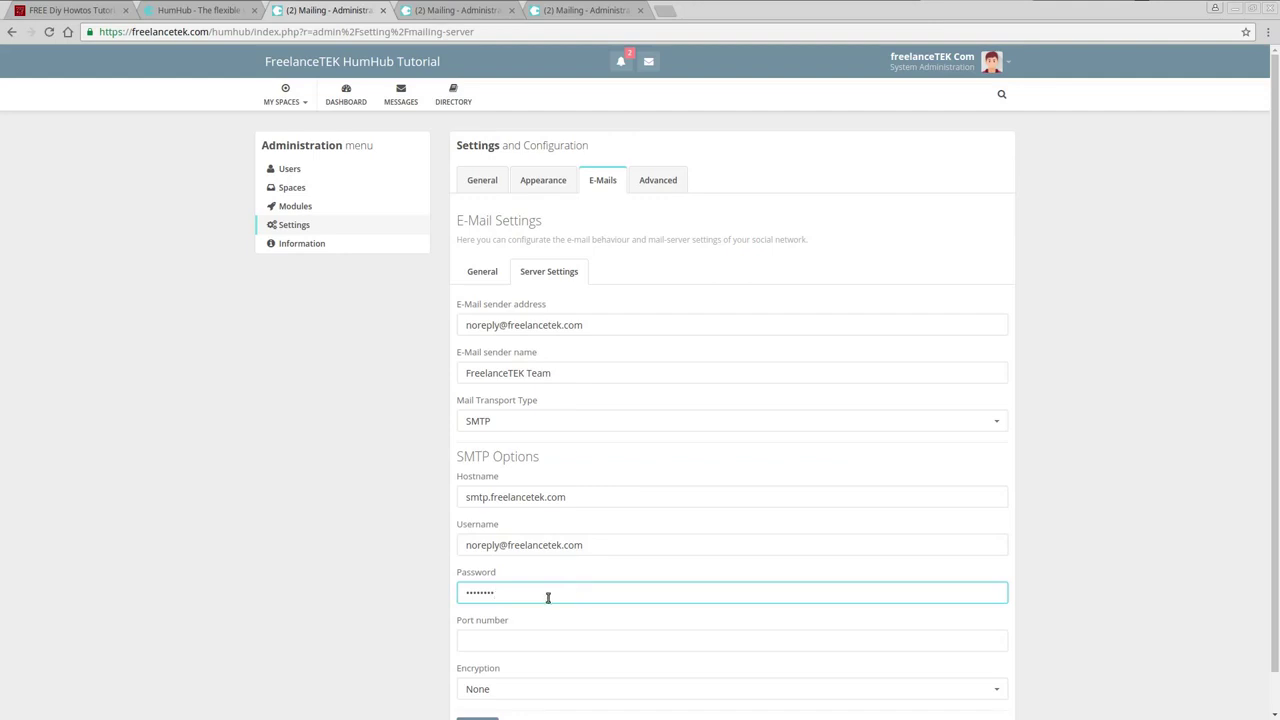
left_click(593, 643)
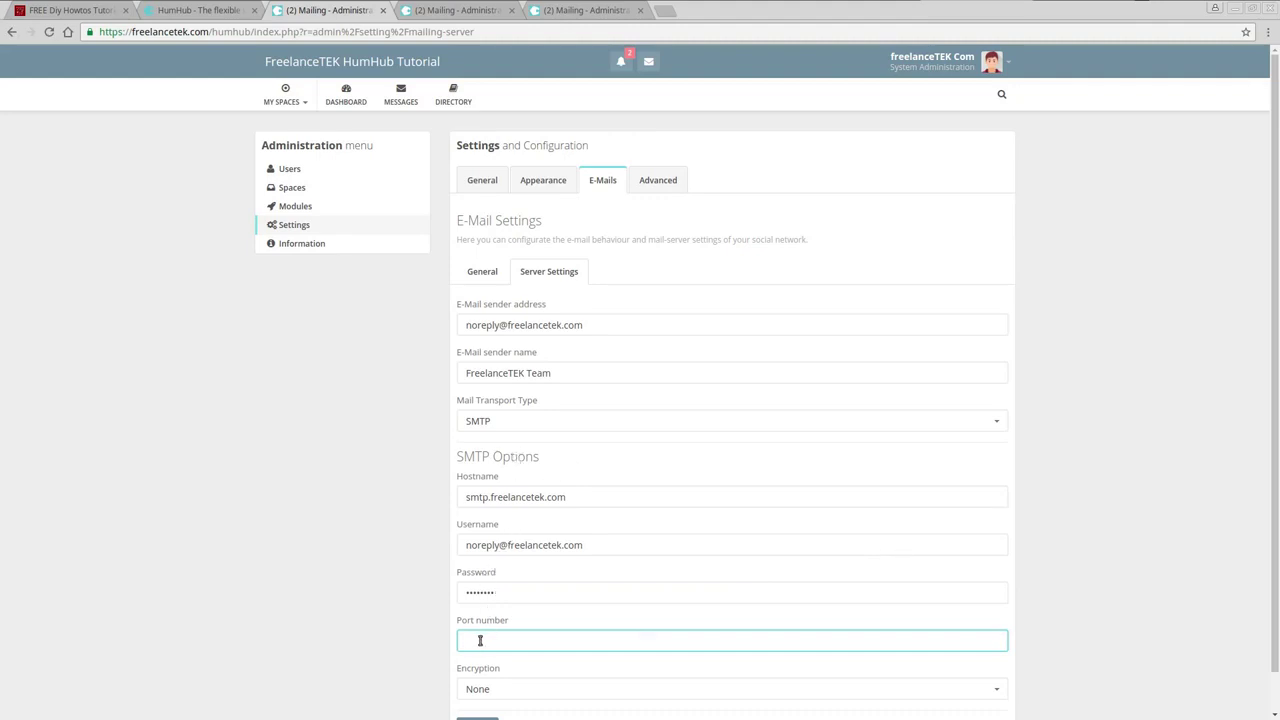
type("587")
left_click(441, 632)
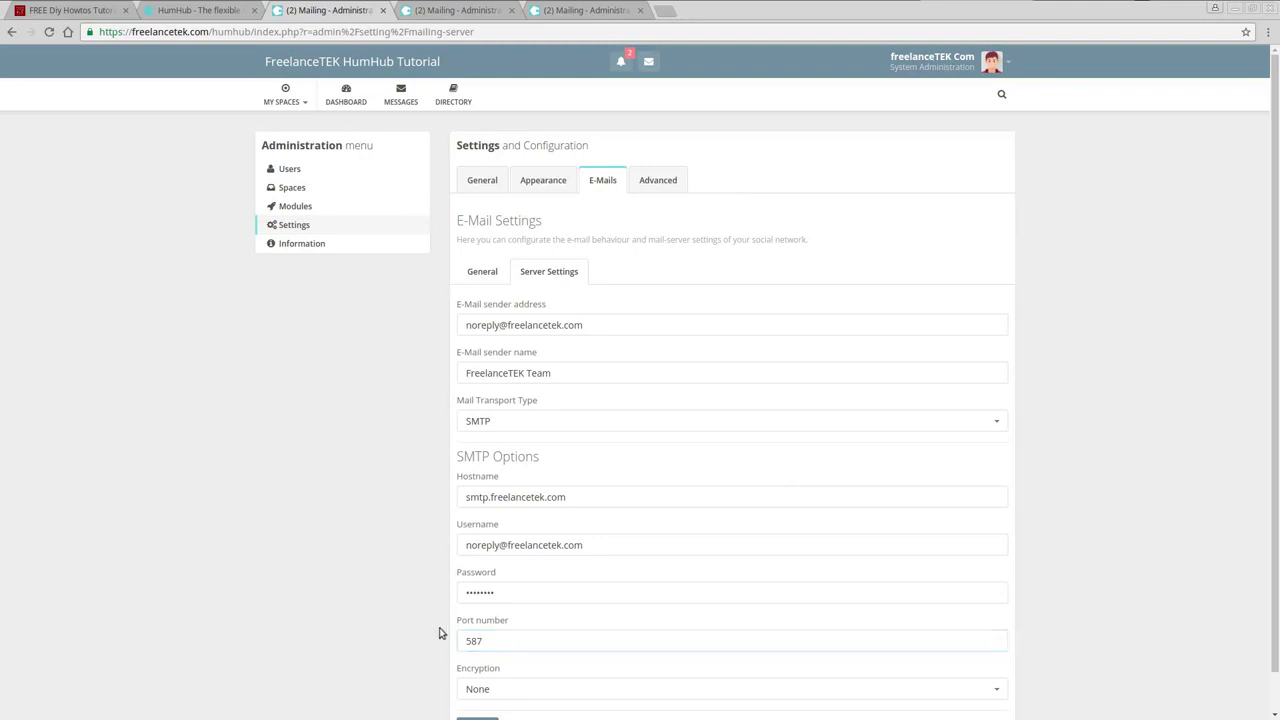
scroll(460, 625, "down", 1)
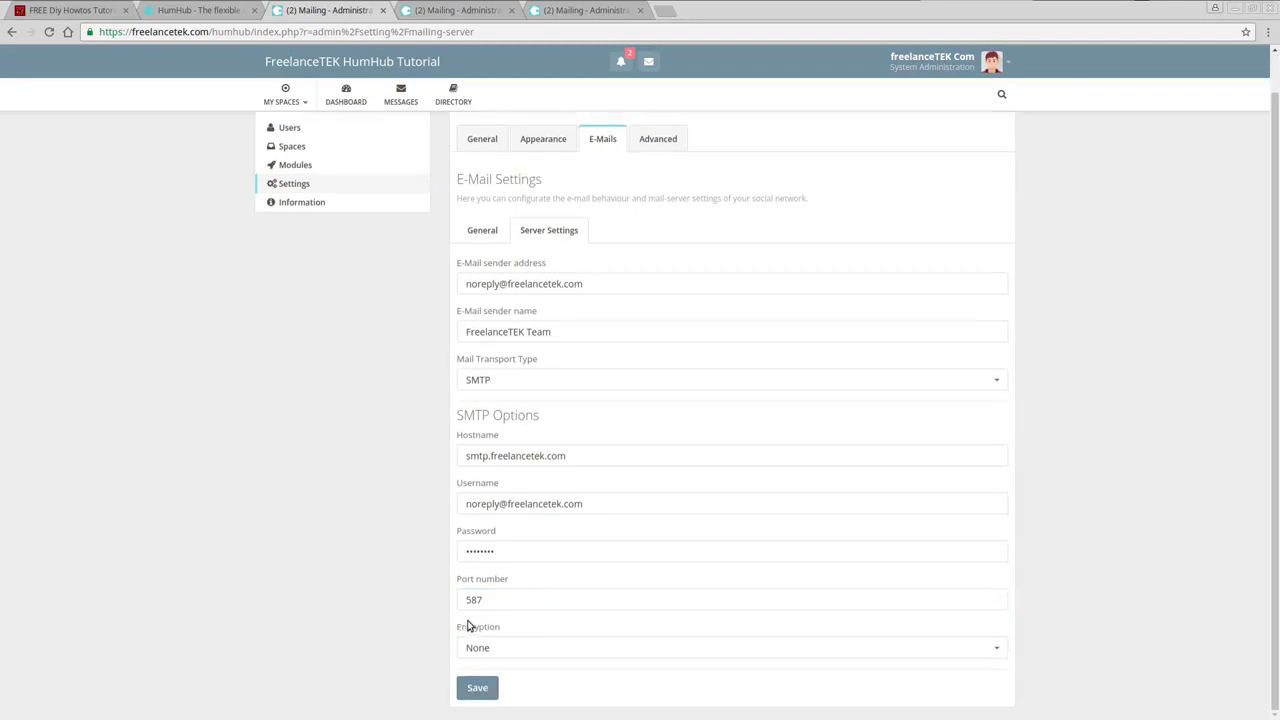
left_click(478, 690)
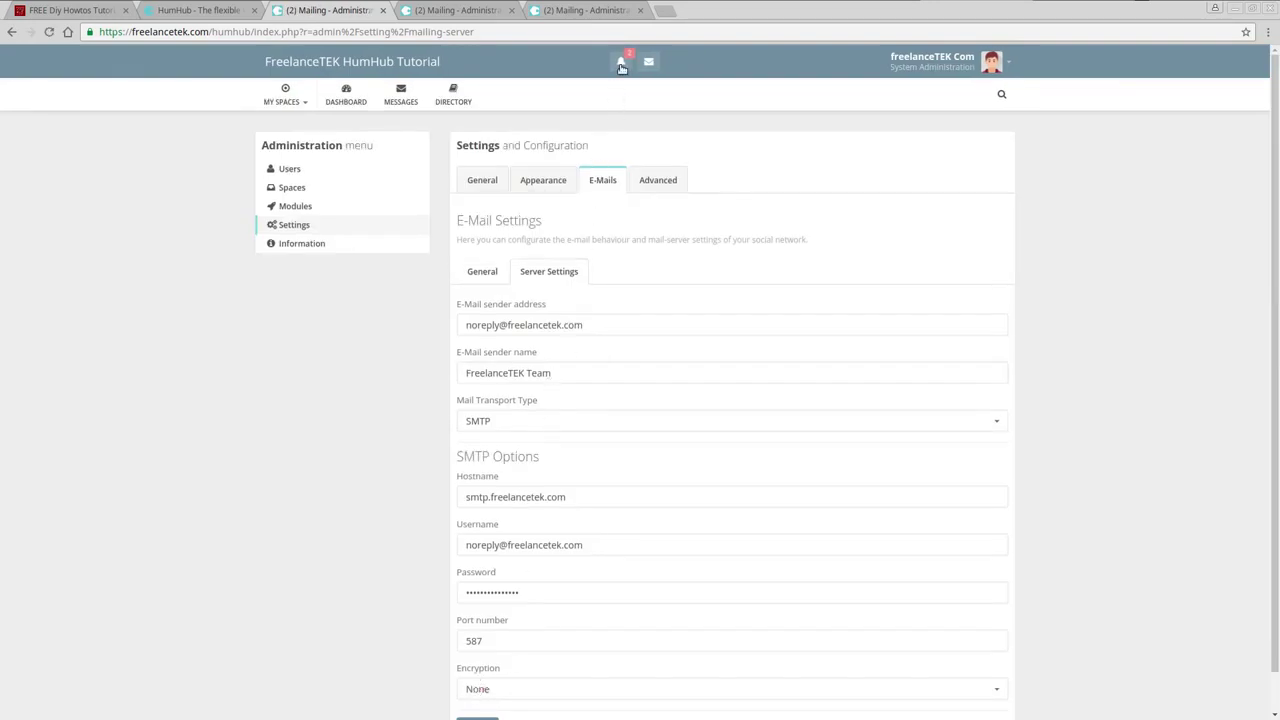
- Open the notifications list and close it again
scroll(711, 280, "down", 1)
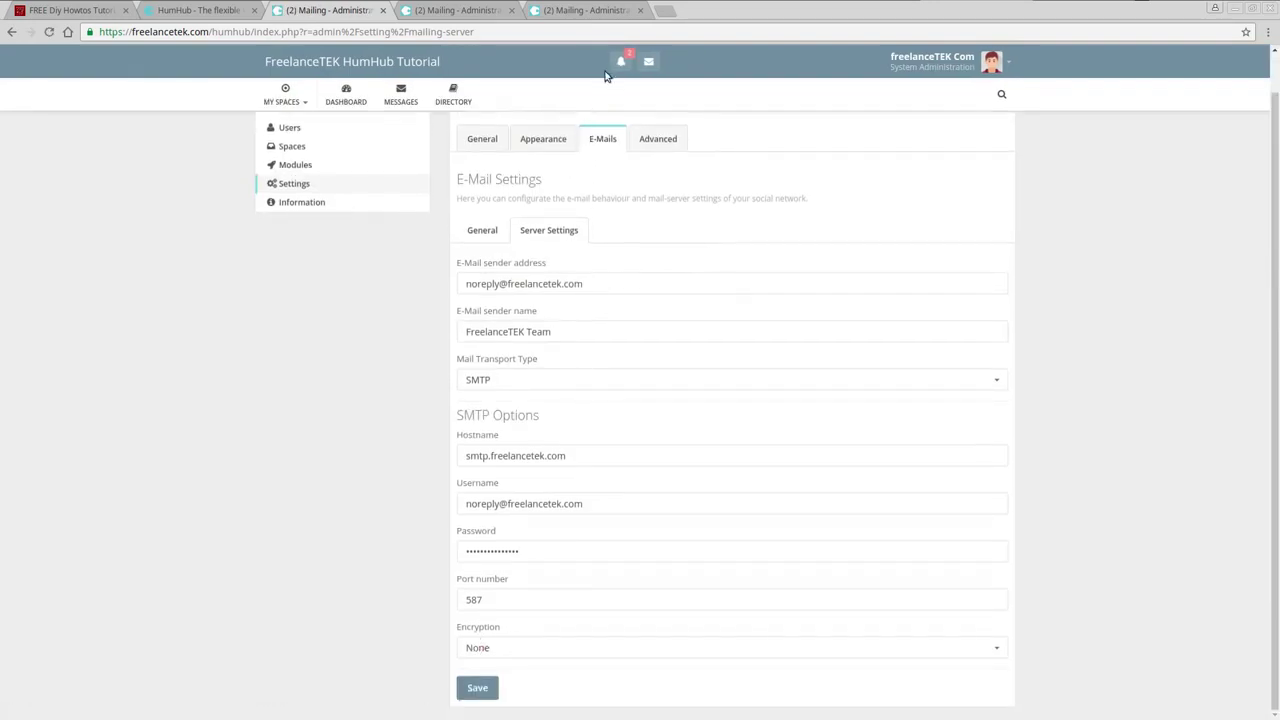
left_click(620, 64)
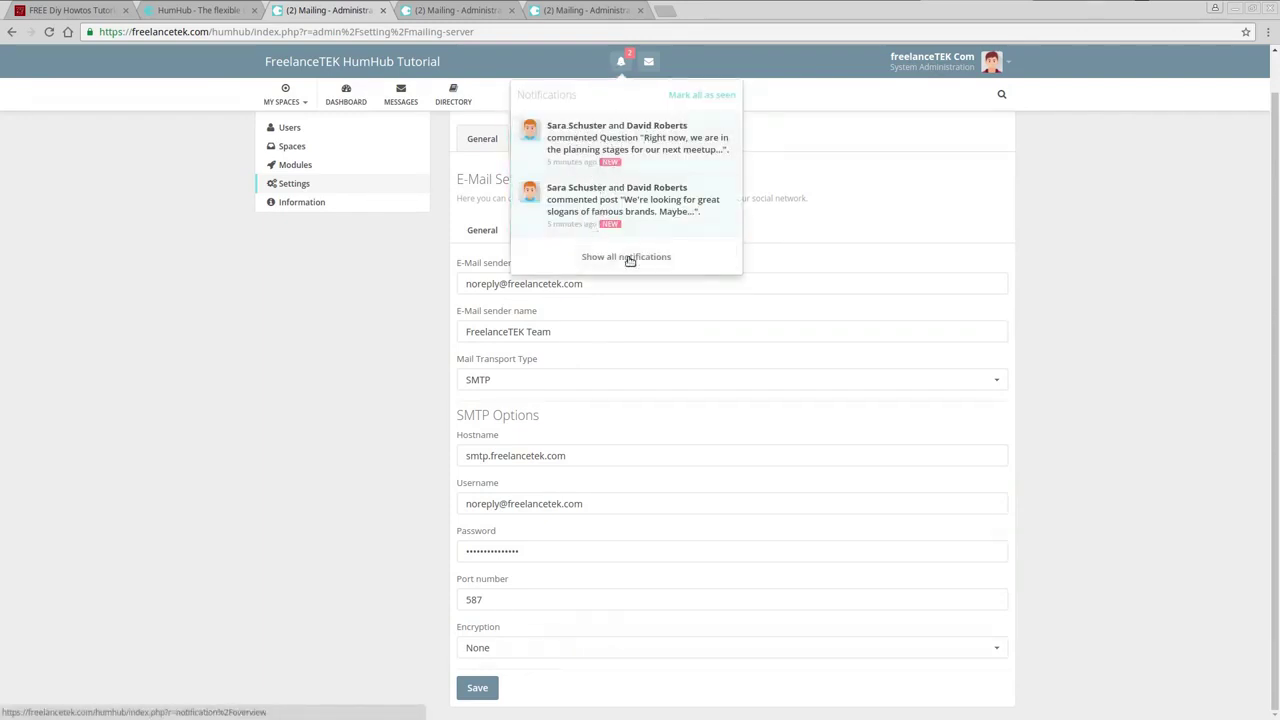
left_click(1069, 210)
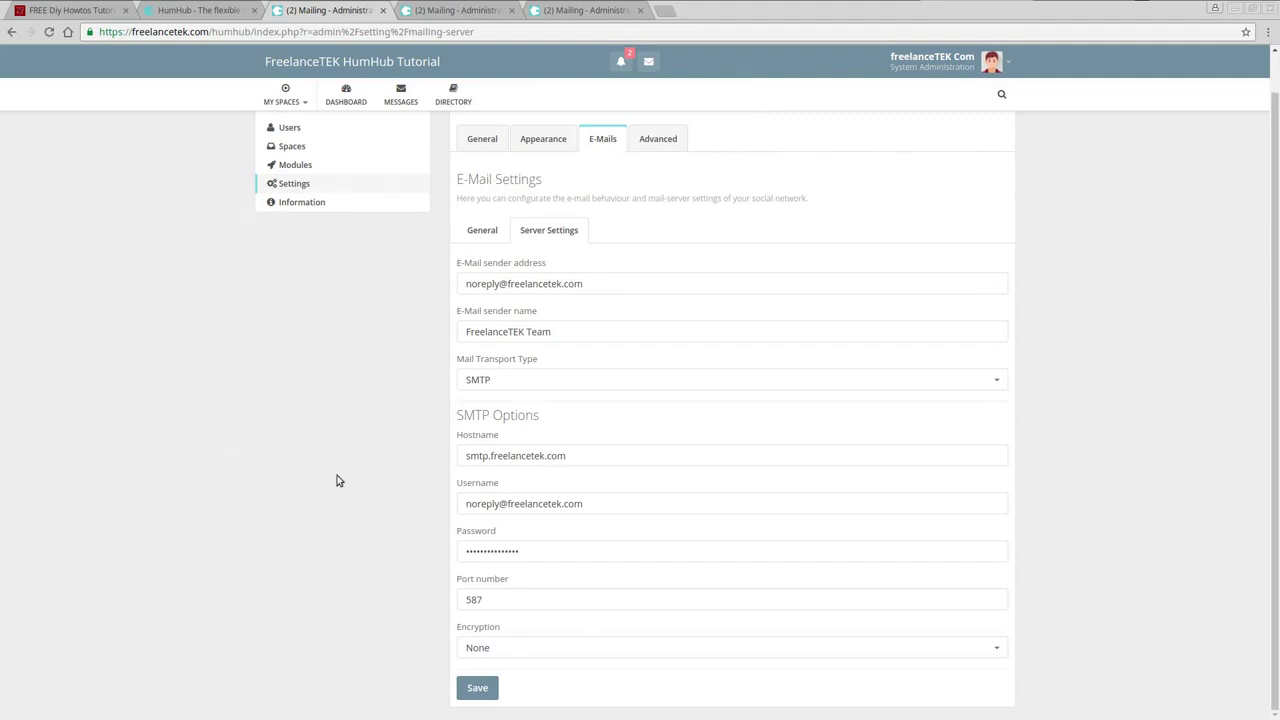
- Log out of the administrator account from the avatar menu
left_click(674, 140)
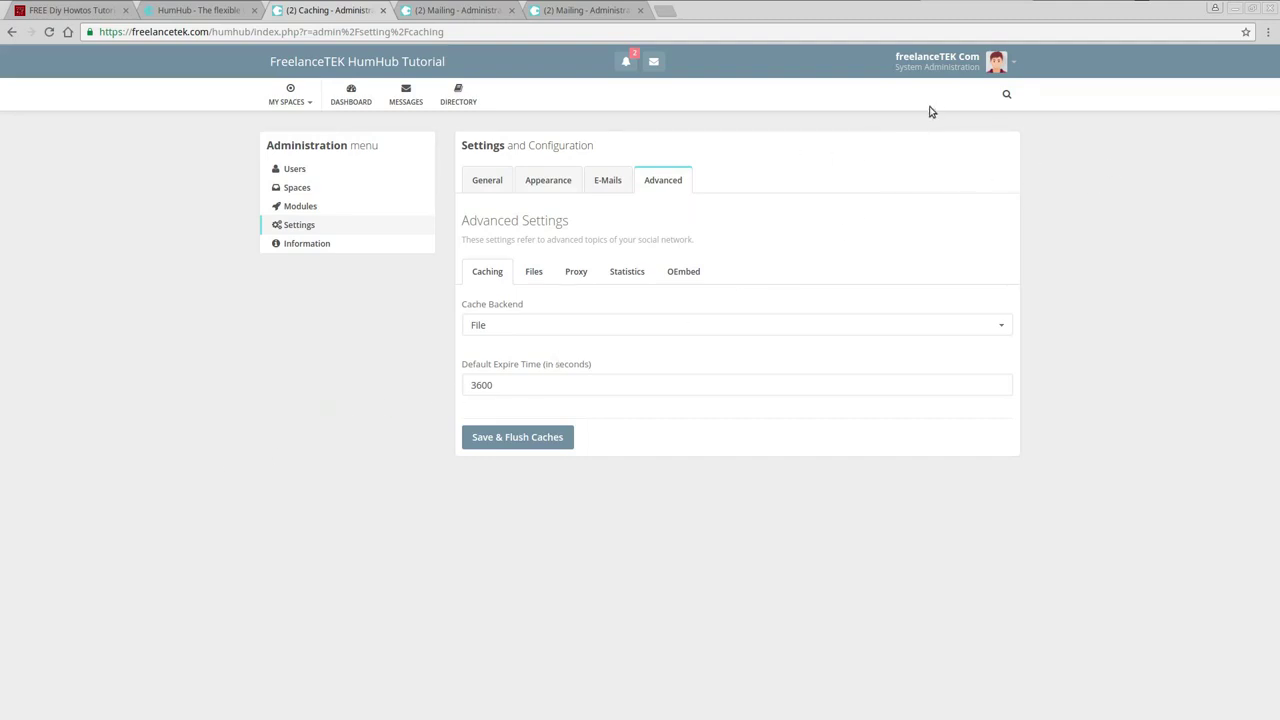
left_click(938, 70)
left_click(962, 171)
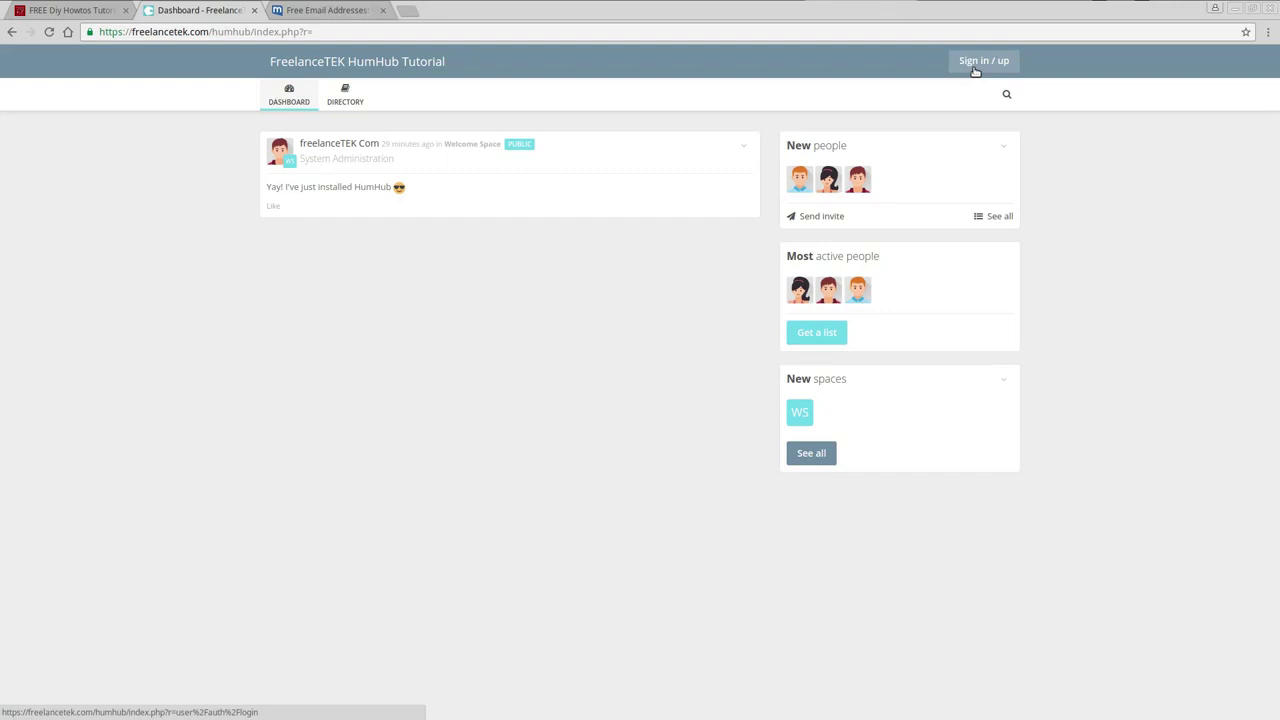
- Register a new user with the Gmail address on the New user? tab
left_click(975, 65)
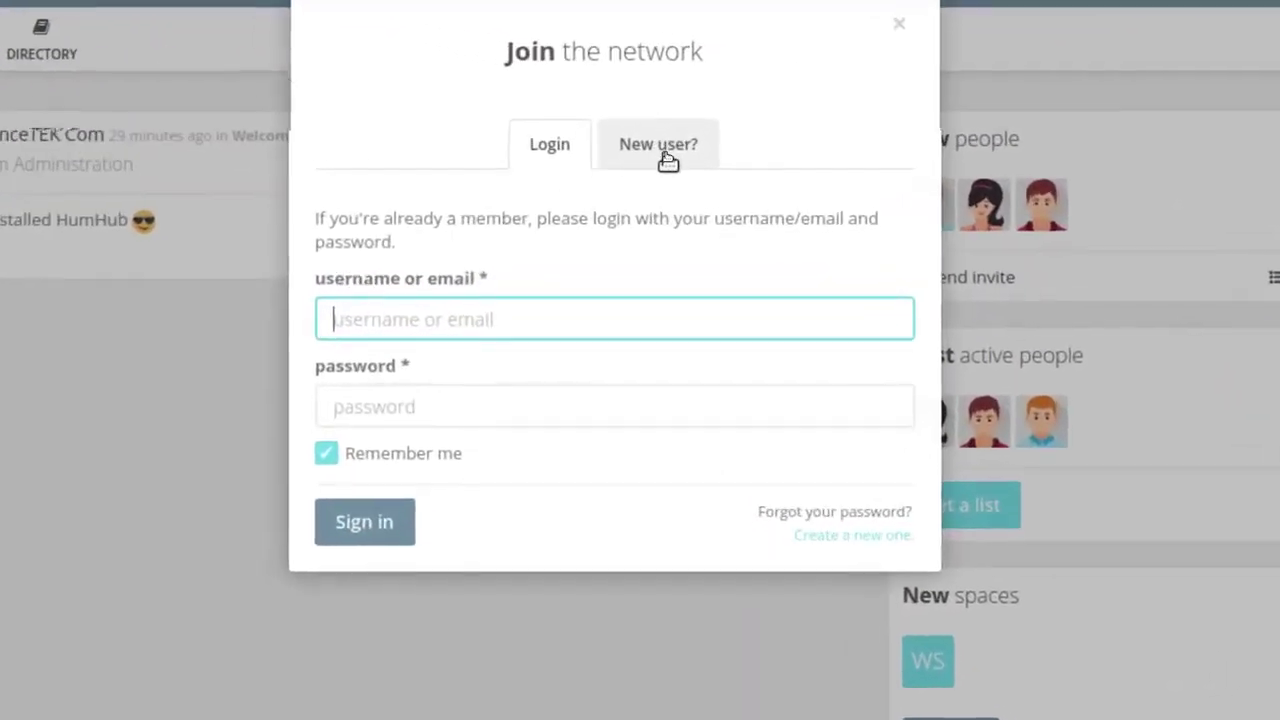
left_click(668, 160)
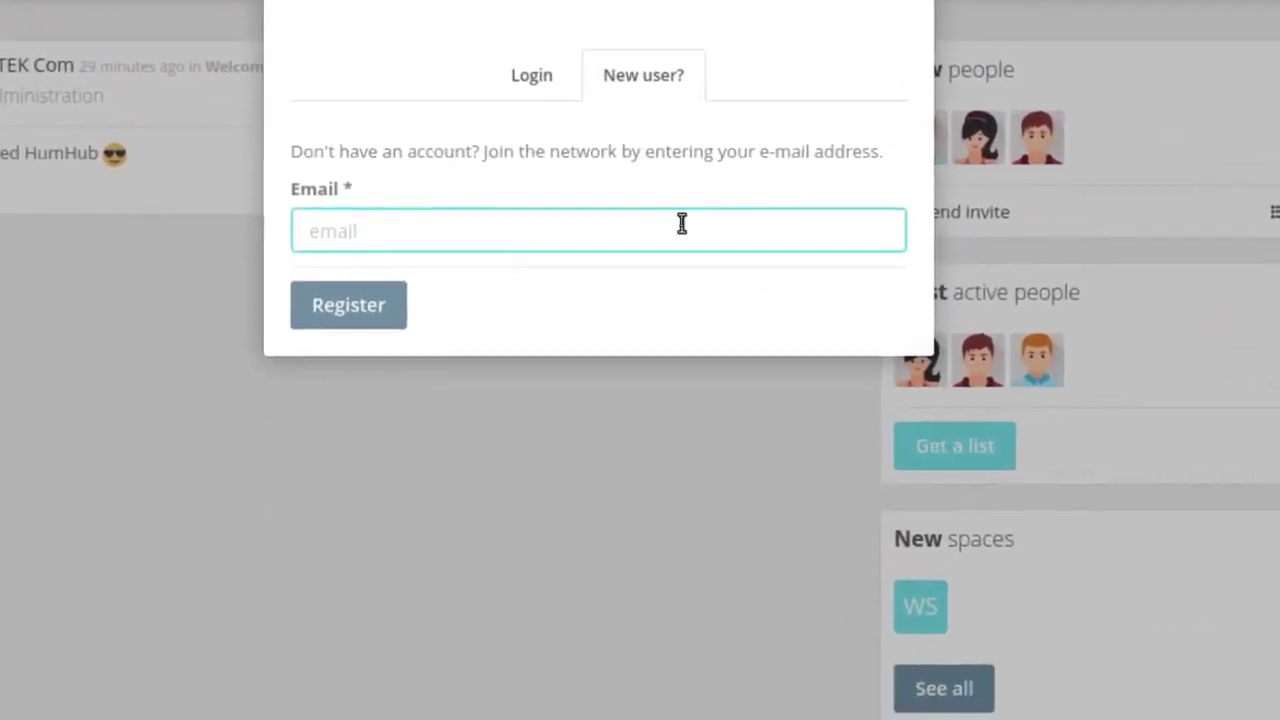
left_click(681, 223)
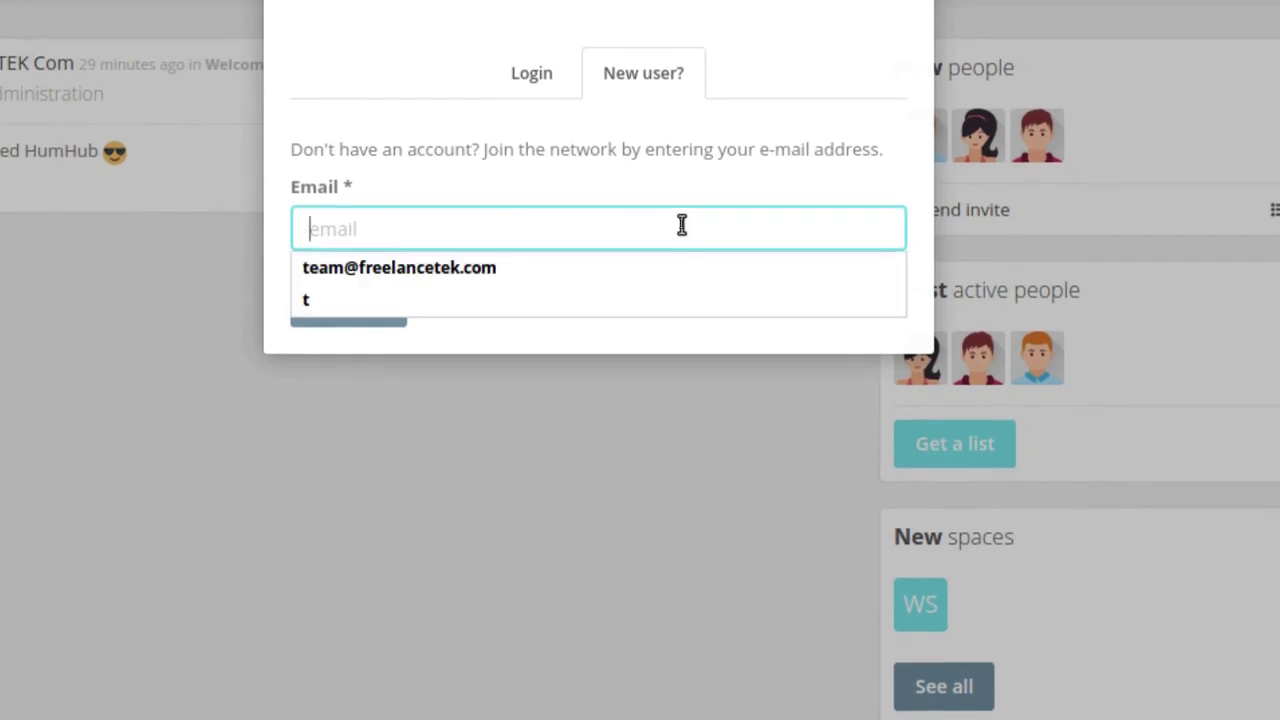
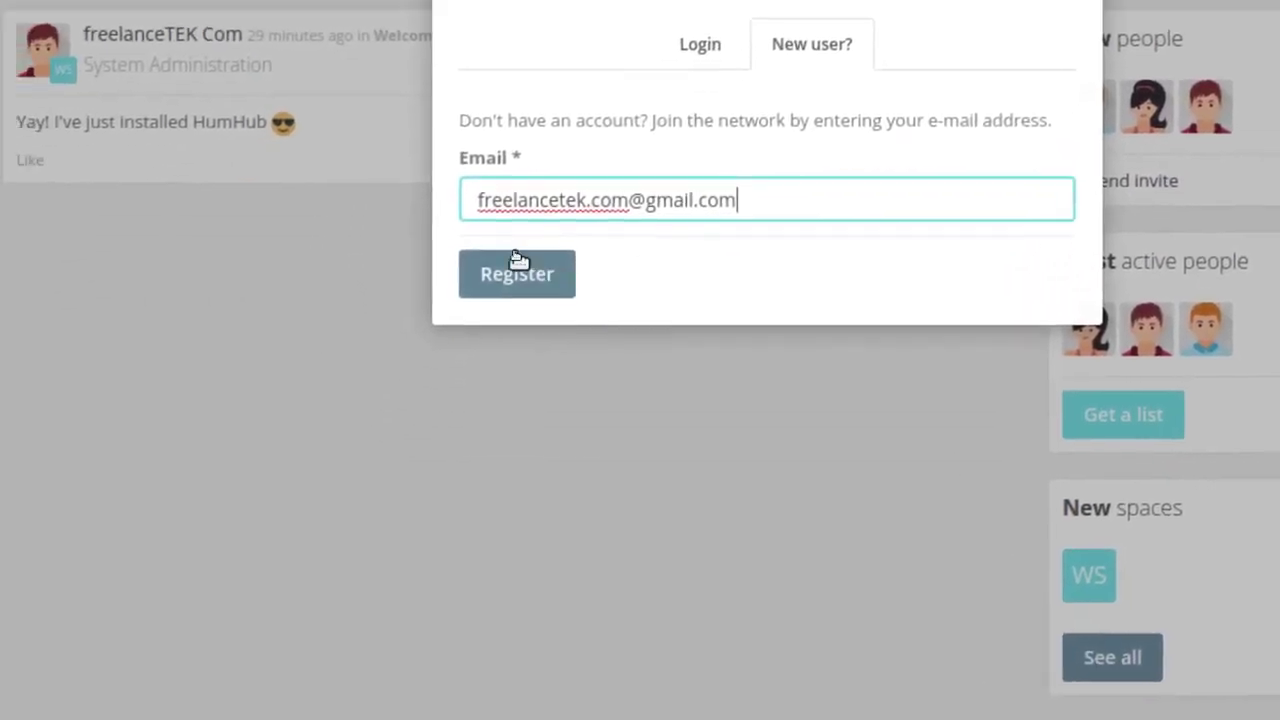
left_click(356, 295)
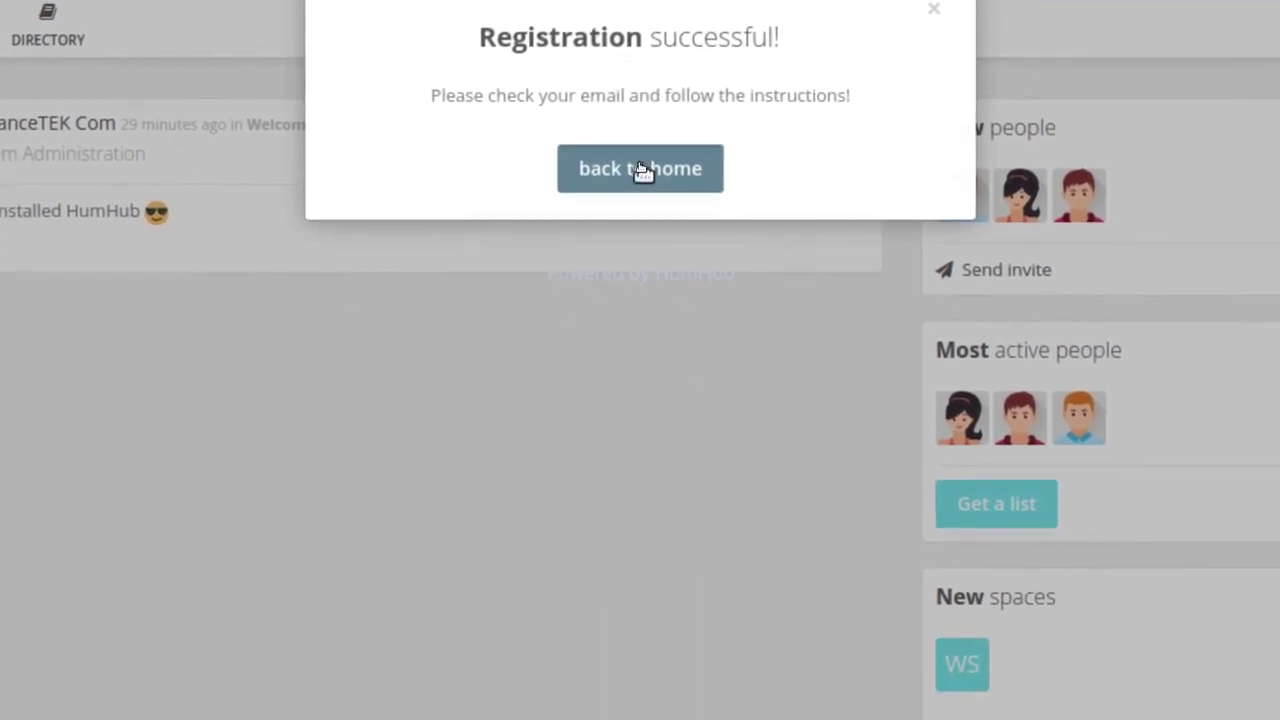
- Return to the HumHub dashboard and open Gmail in a new browser tab
left_click(675, 220)
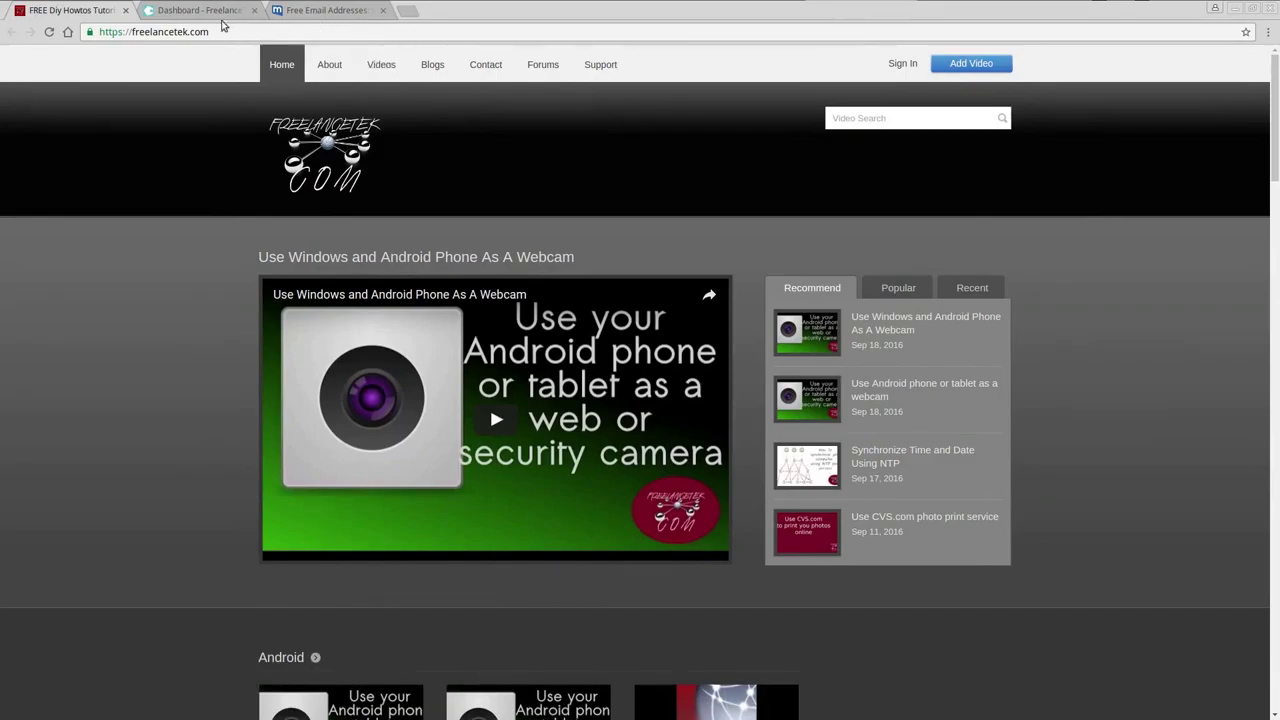
left_click(222, 18)
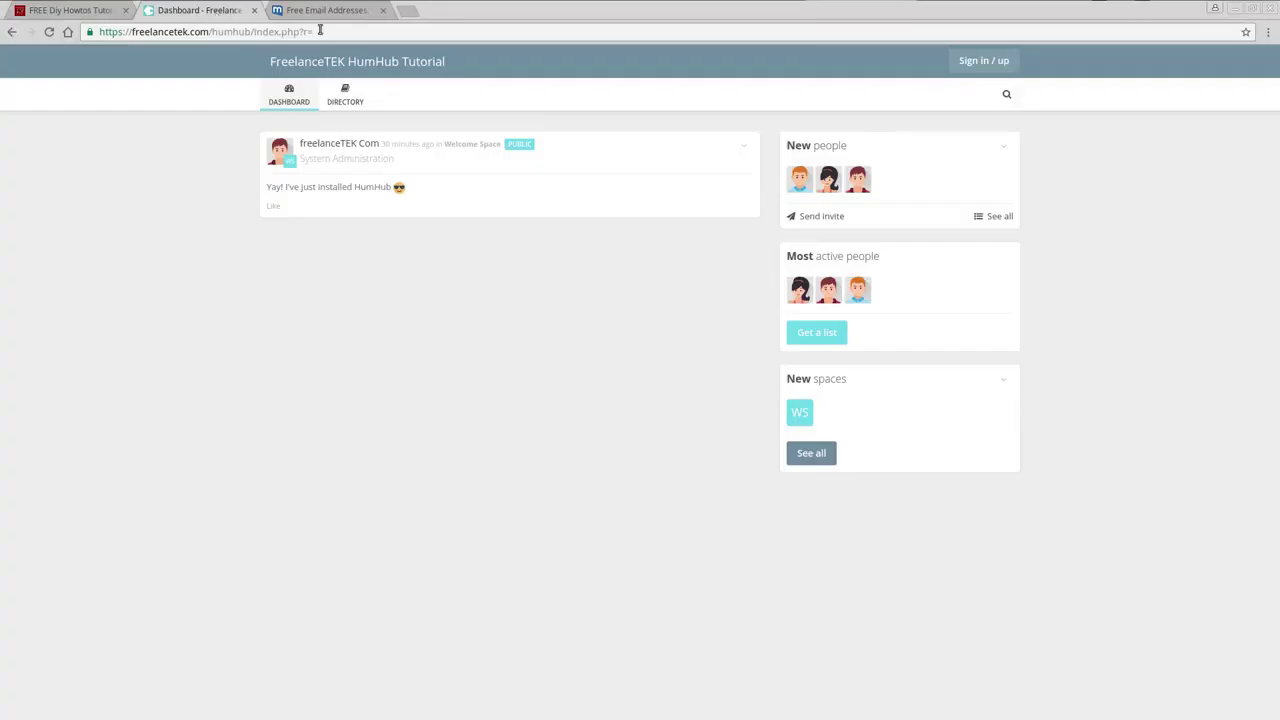
left_click(406, 12)
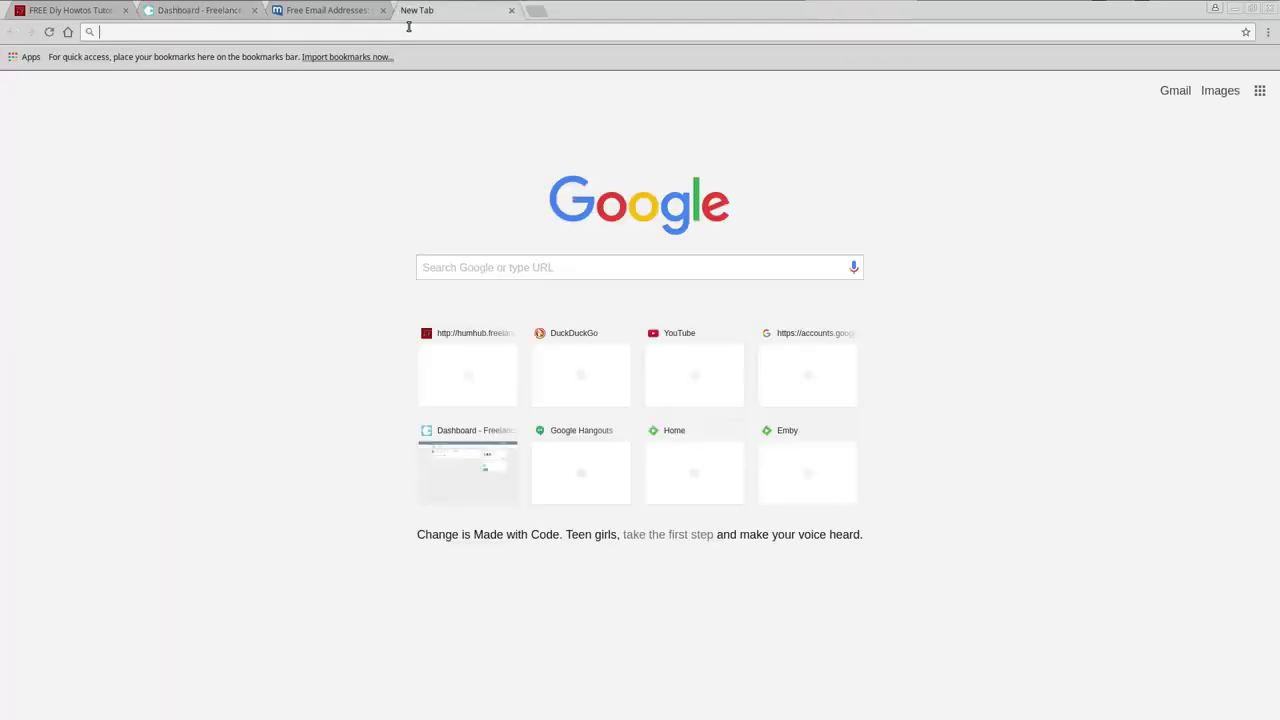
left_click(1184, 96)
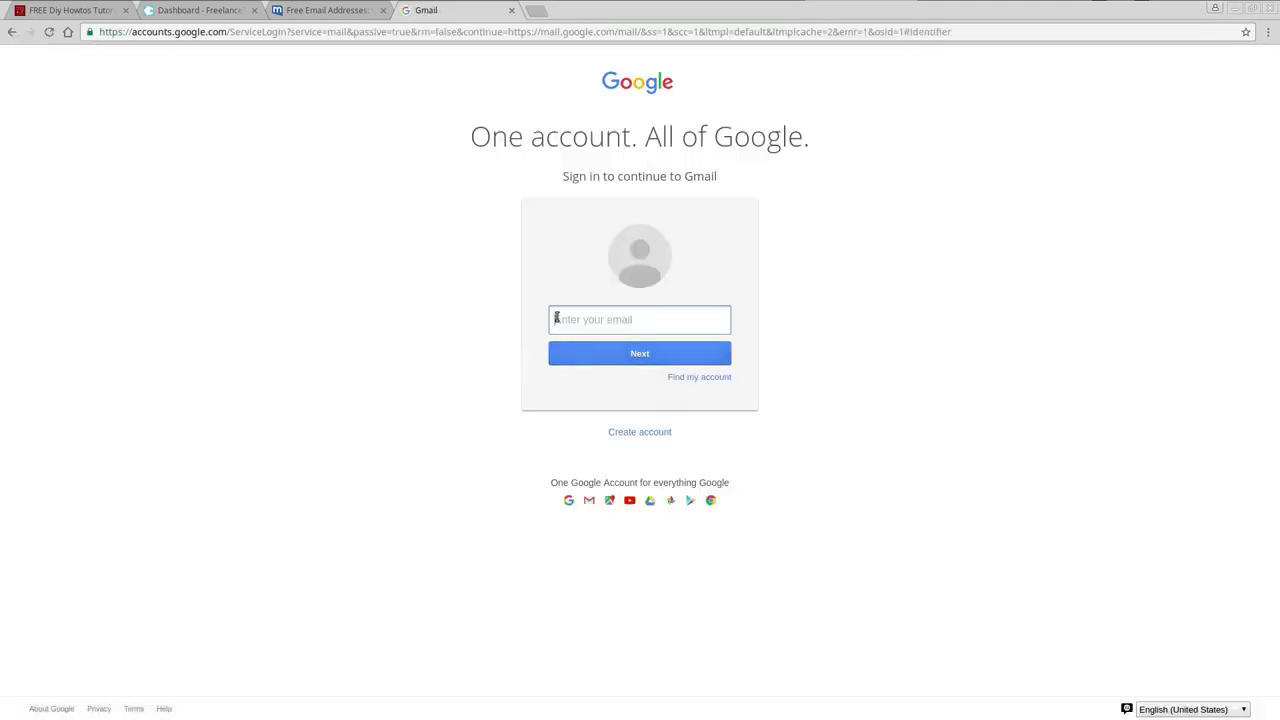
- Sign in to Gmail with the suggested account and its password
left_click(556, 319)
left_click(572, 341)
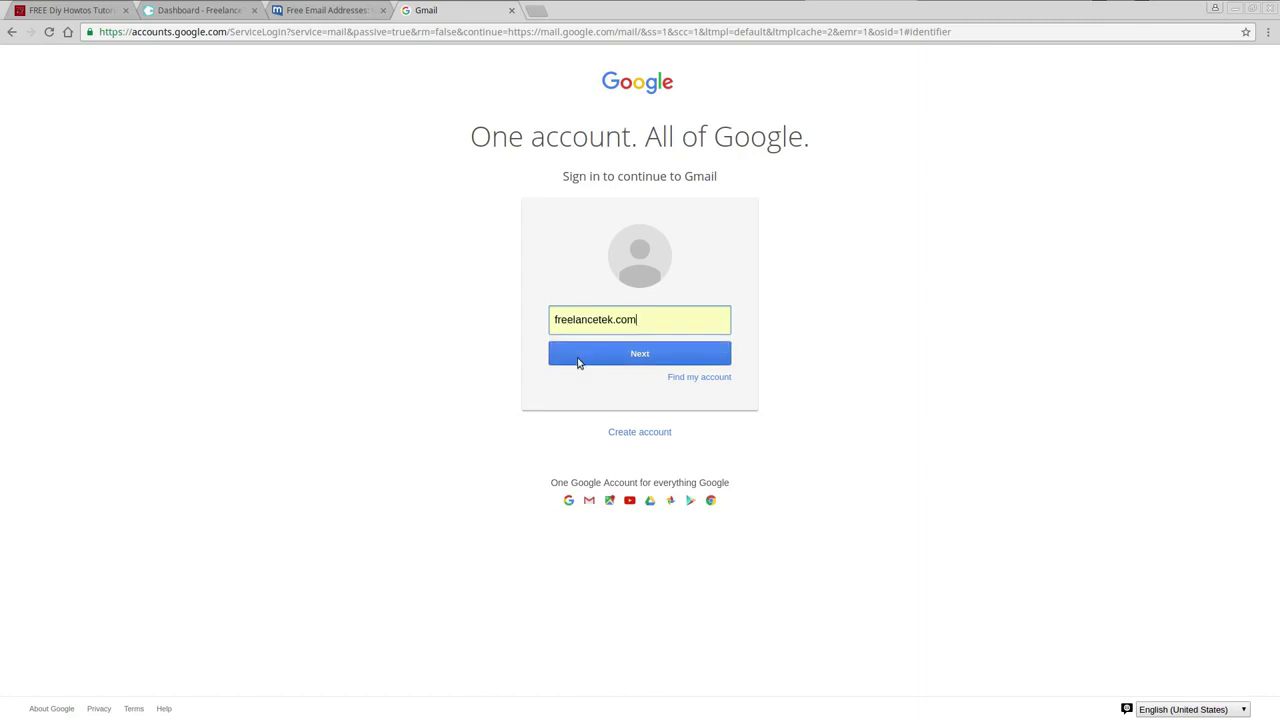
left_click(577, 362)
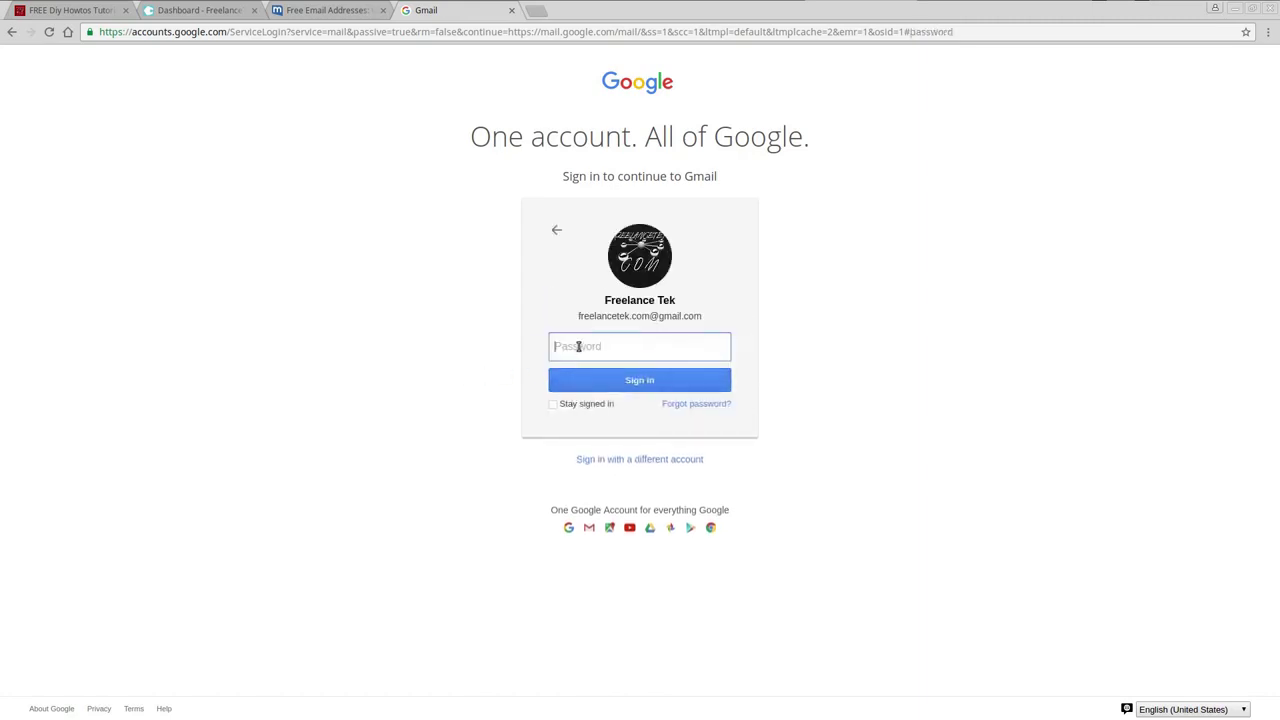
type("***")
key("Return")
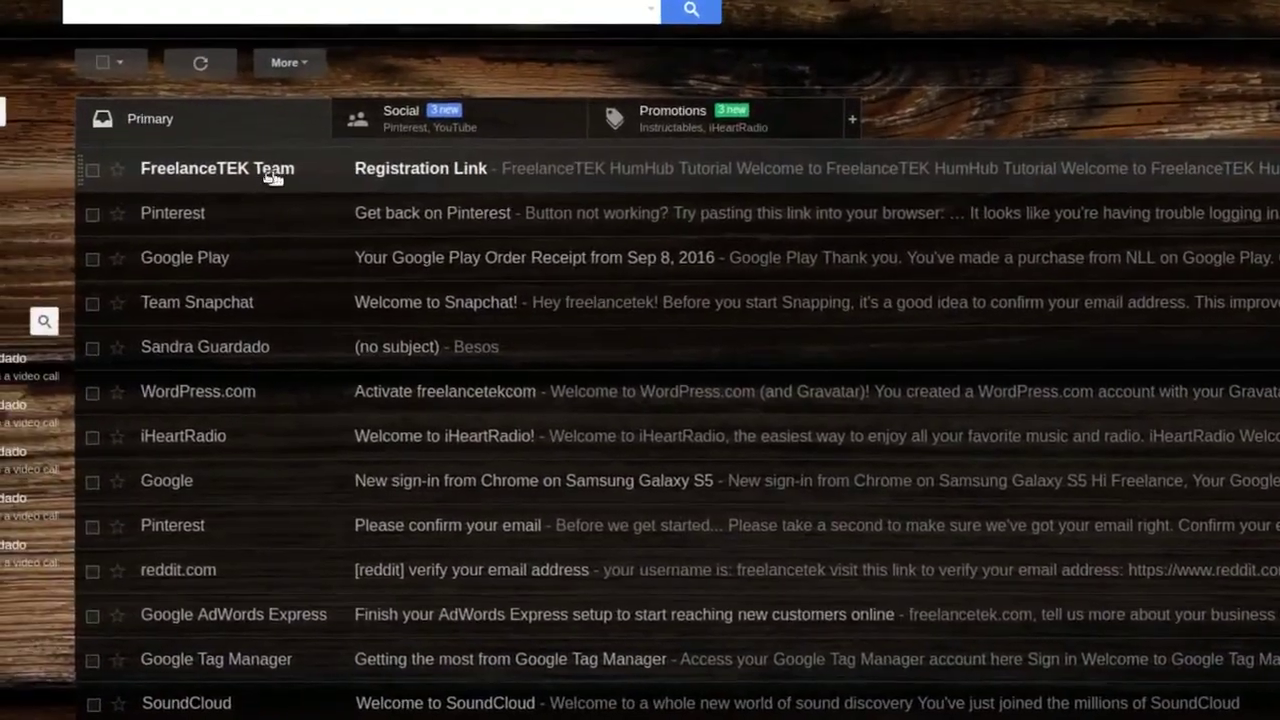
- Open FreelanceTEK Team's Registration Link email and follow its Sign up link
mouse_move(207, 174)
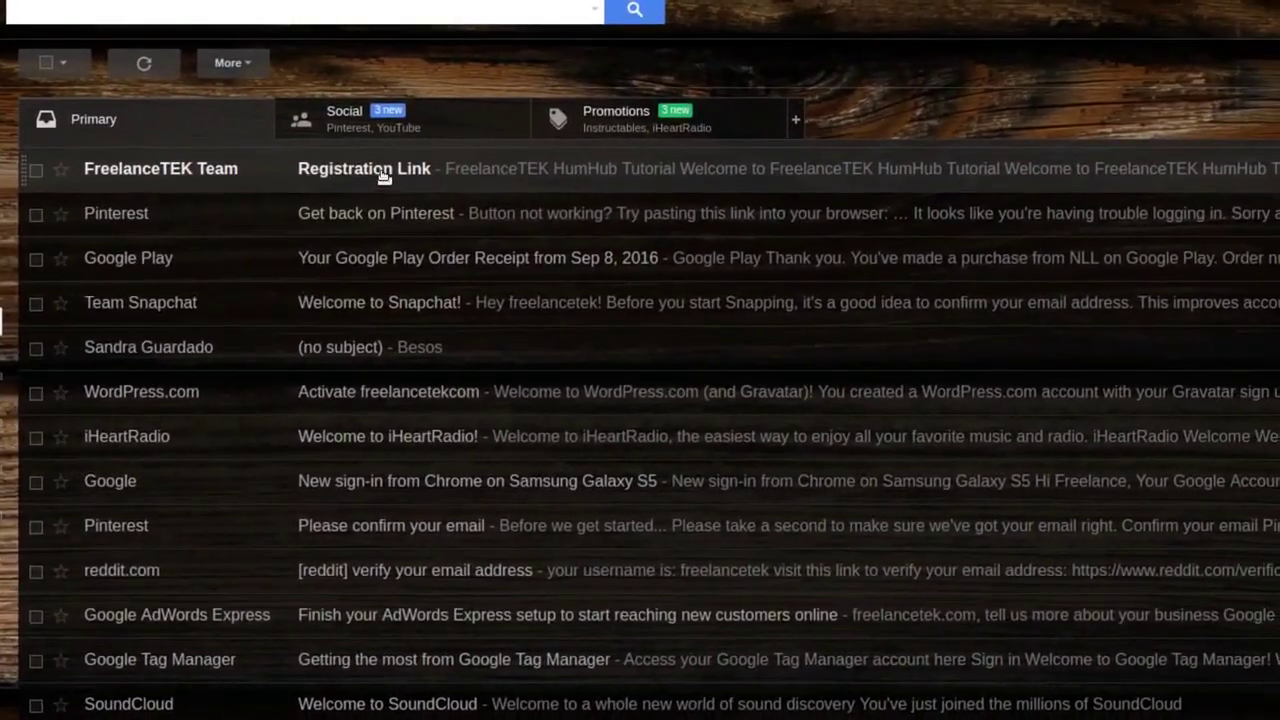
left_click(383, 176)
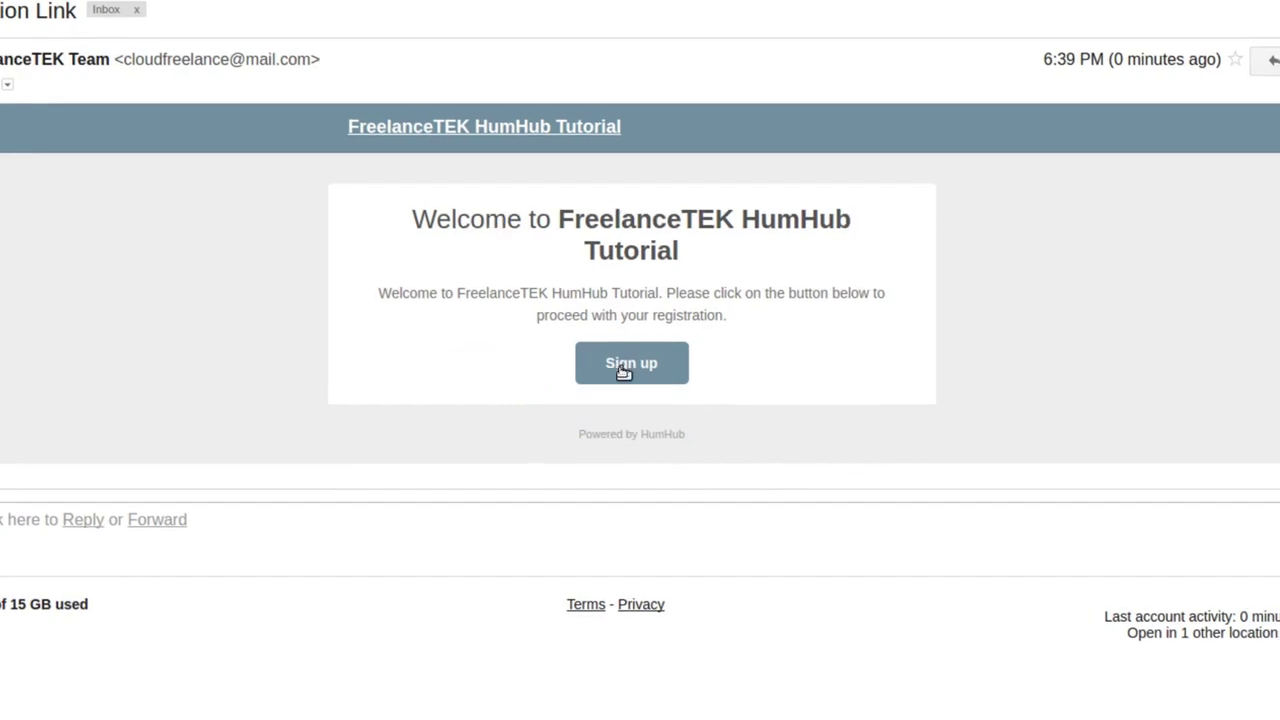
left_click(623, 370)
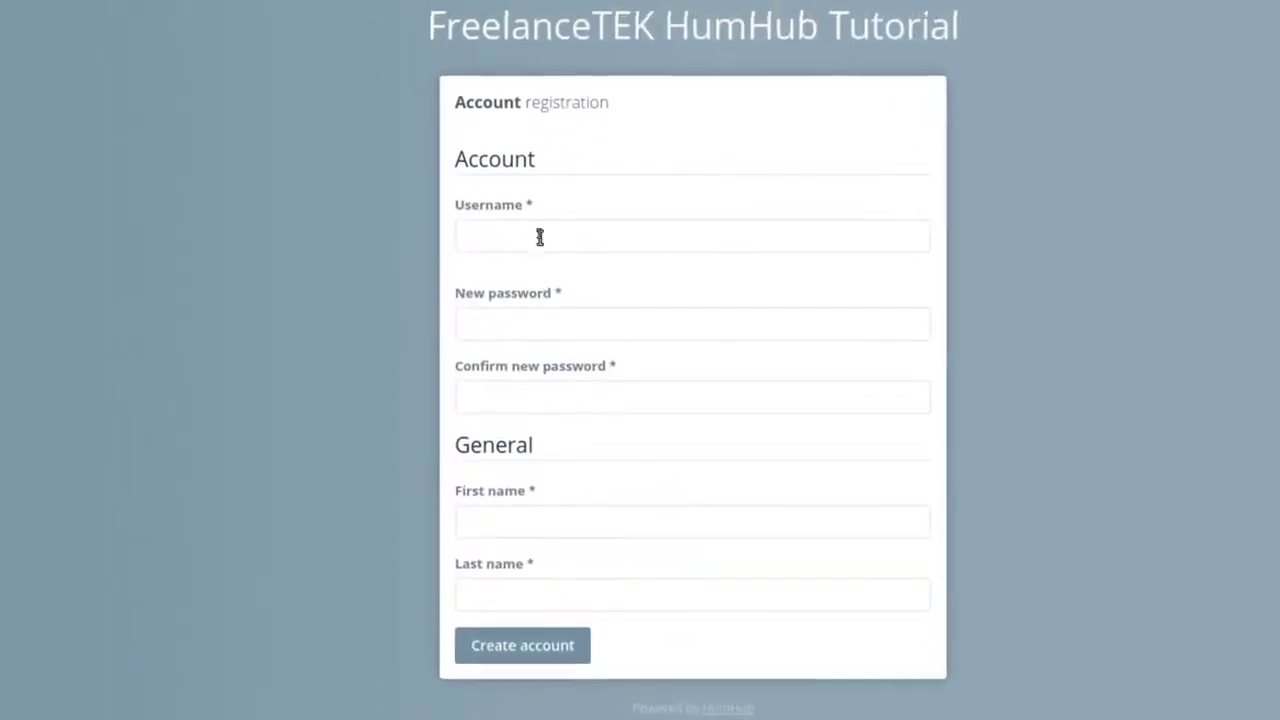
- Enter the new username, then set and confirm the account password
left_click(541, 218)
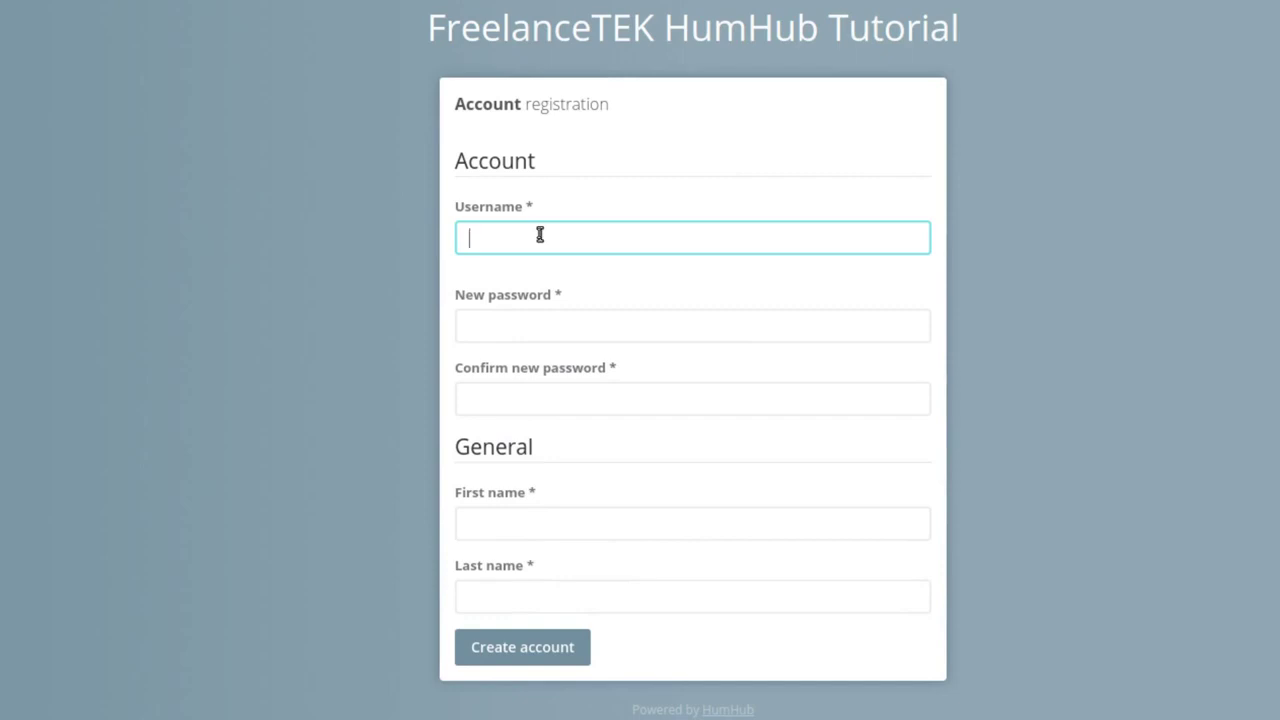
type("free")
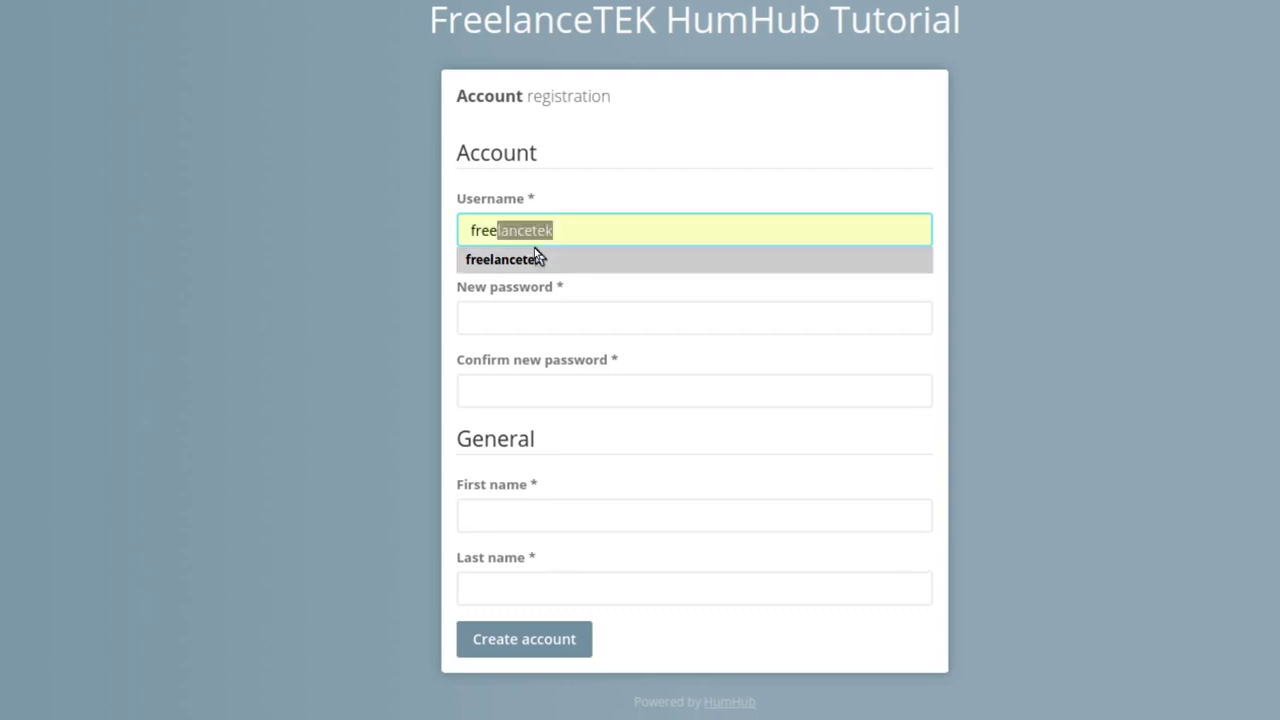
left_click(537, 264)
type(".com")
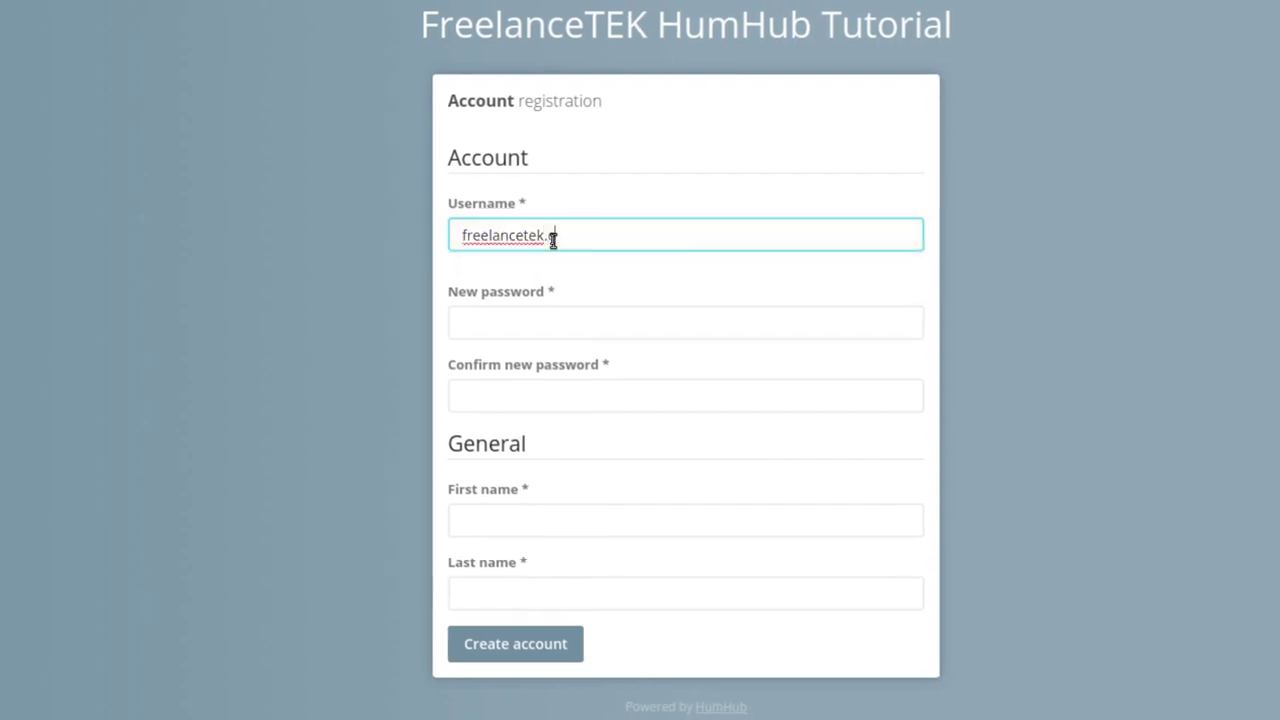
left_click(557, 325)
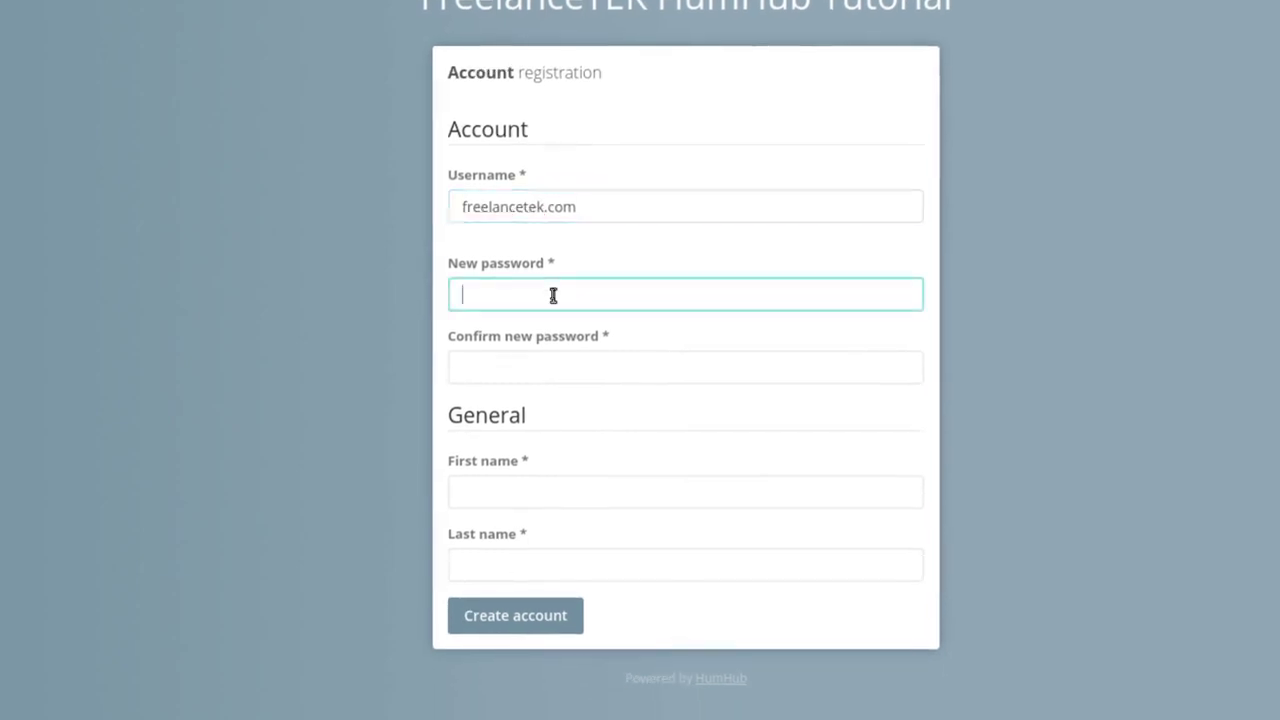
type("********")
key("Tab")
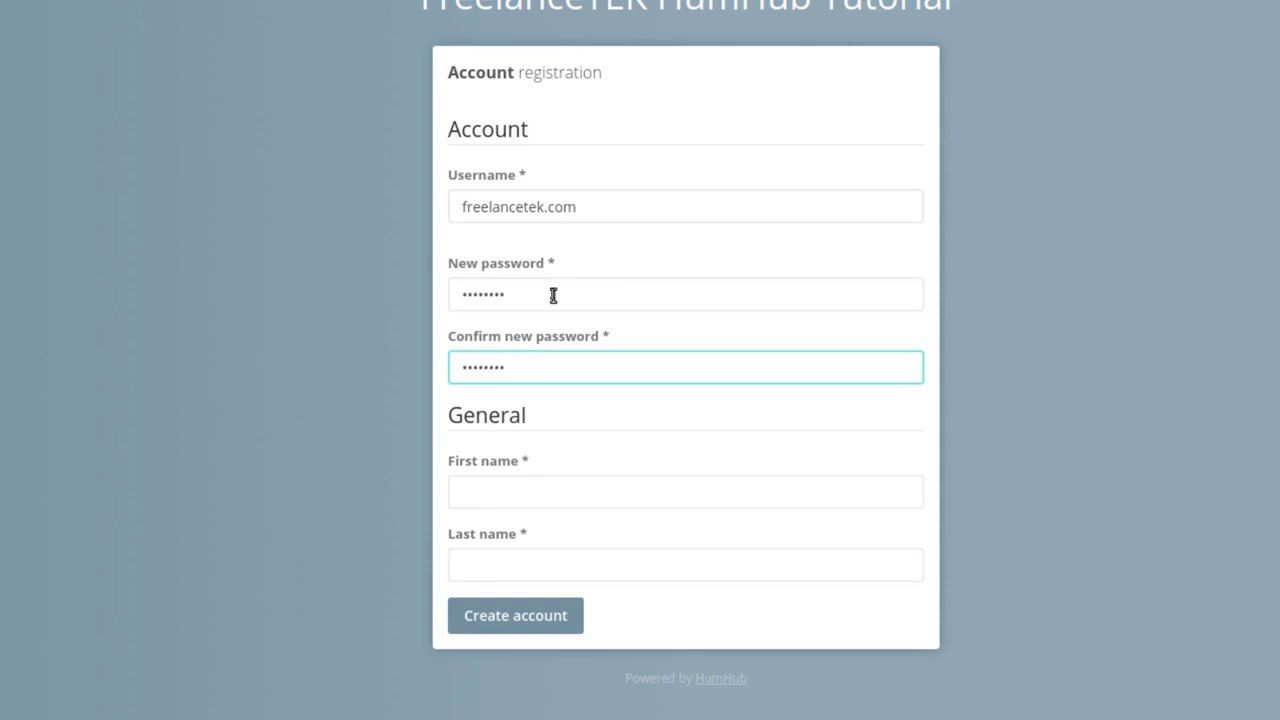
- Enter first name HumHub and last name Tutorial, then create the account
left_click(599, 498)
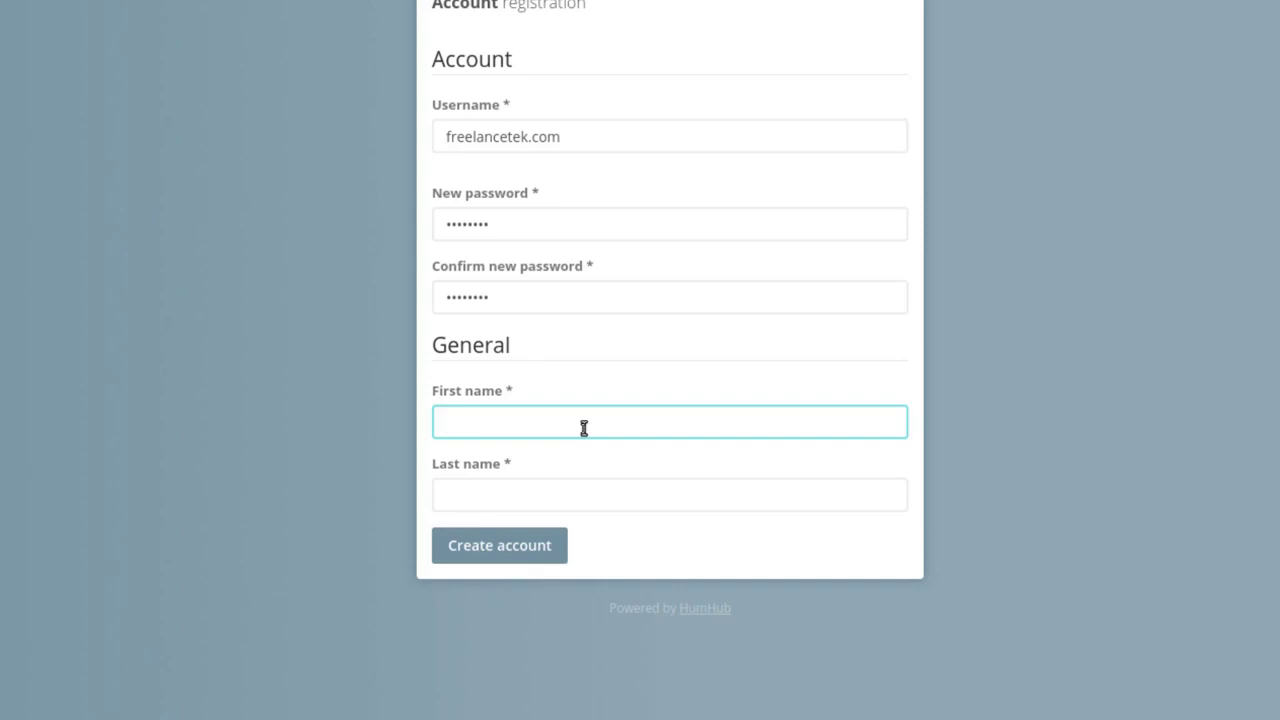
type("HumHub")
key("Tab")
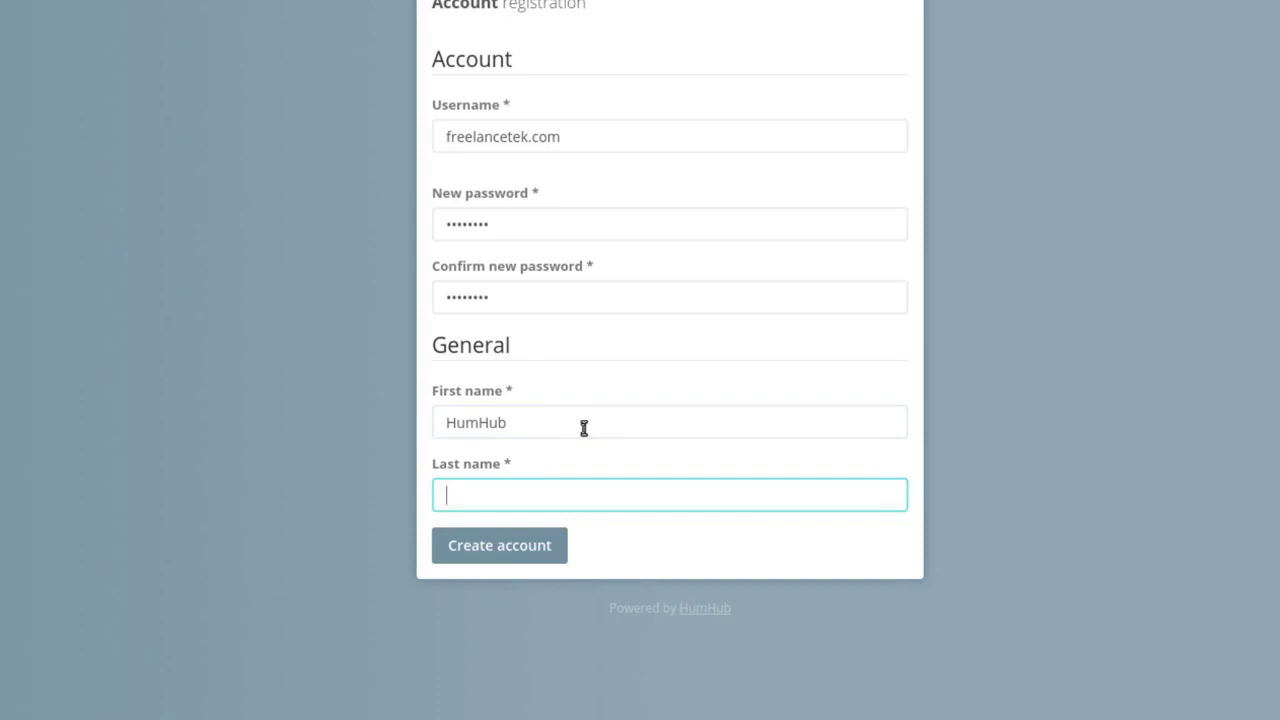
type("Tutorial")
left_click(485, 555)
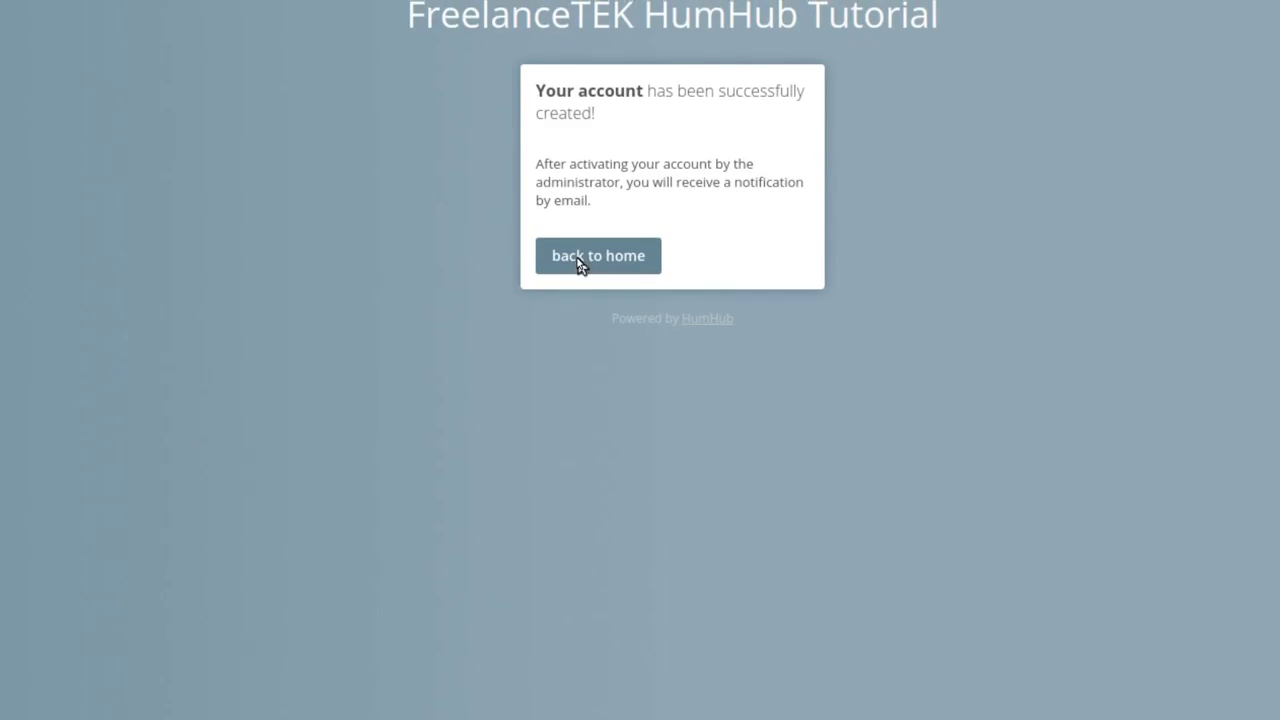
- Try signing in with the new user's email and password, then switch to the dashboard tab
left_click(580, 262)
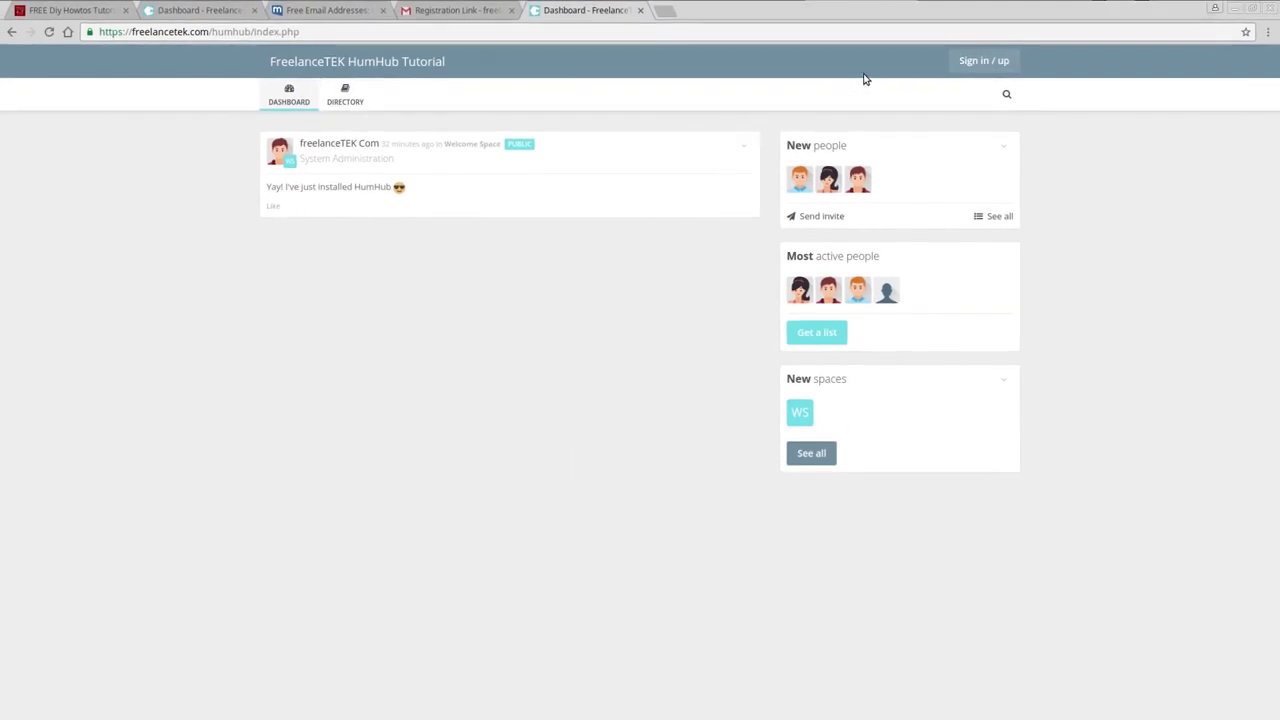
left_click(974, 61)
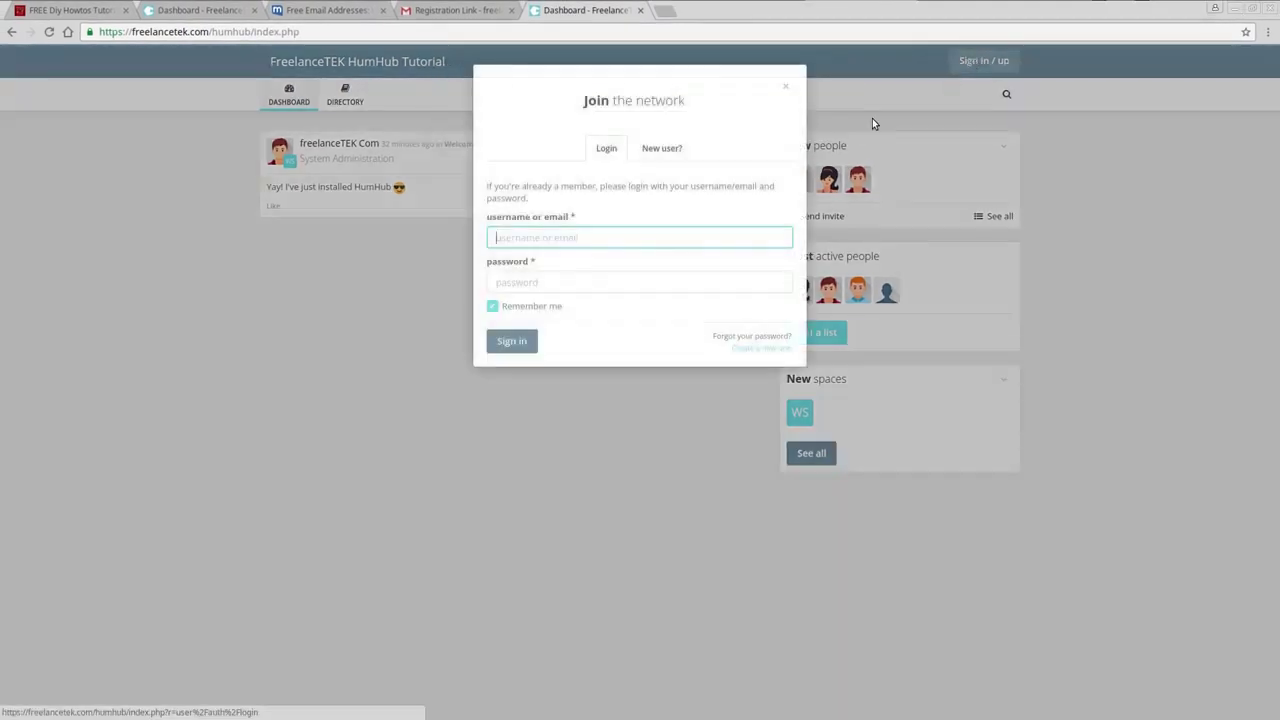
left_click(603, 238)
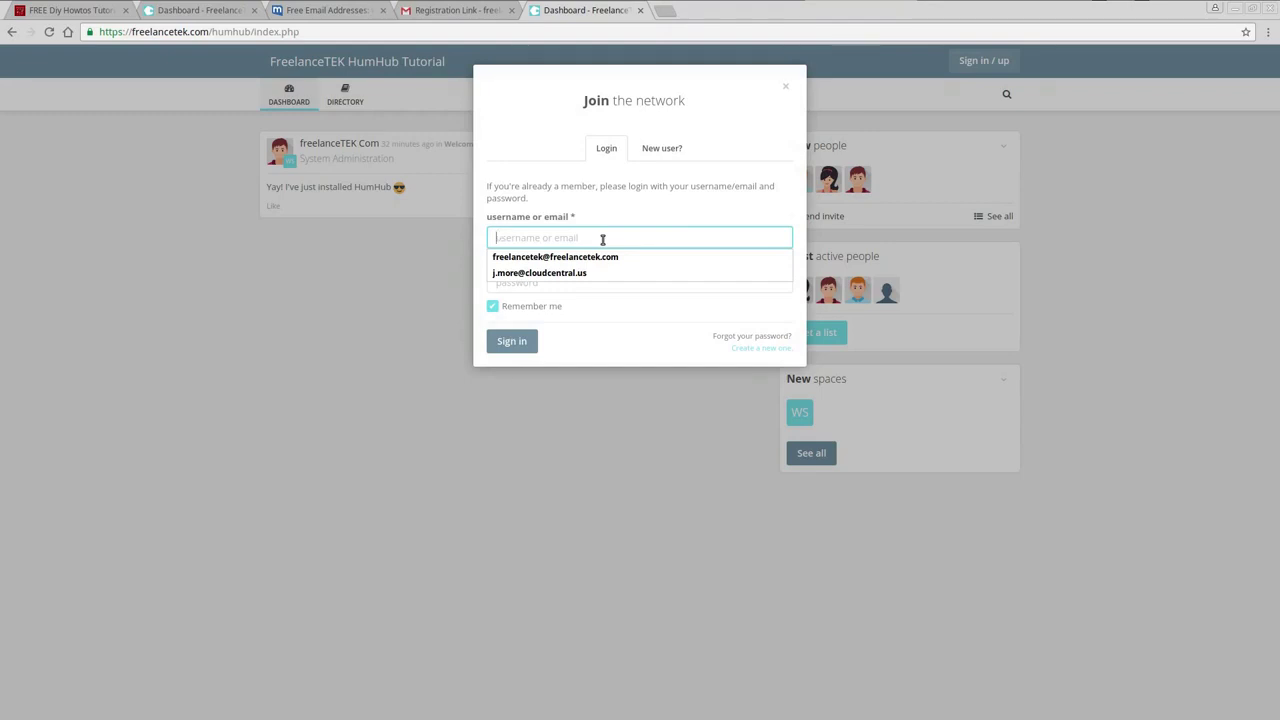
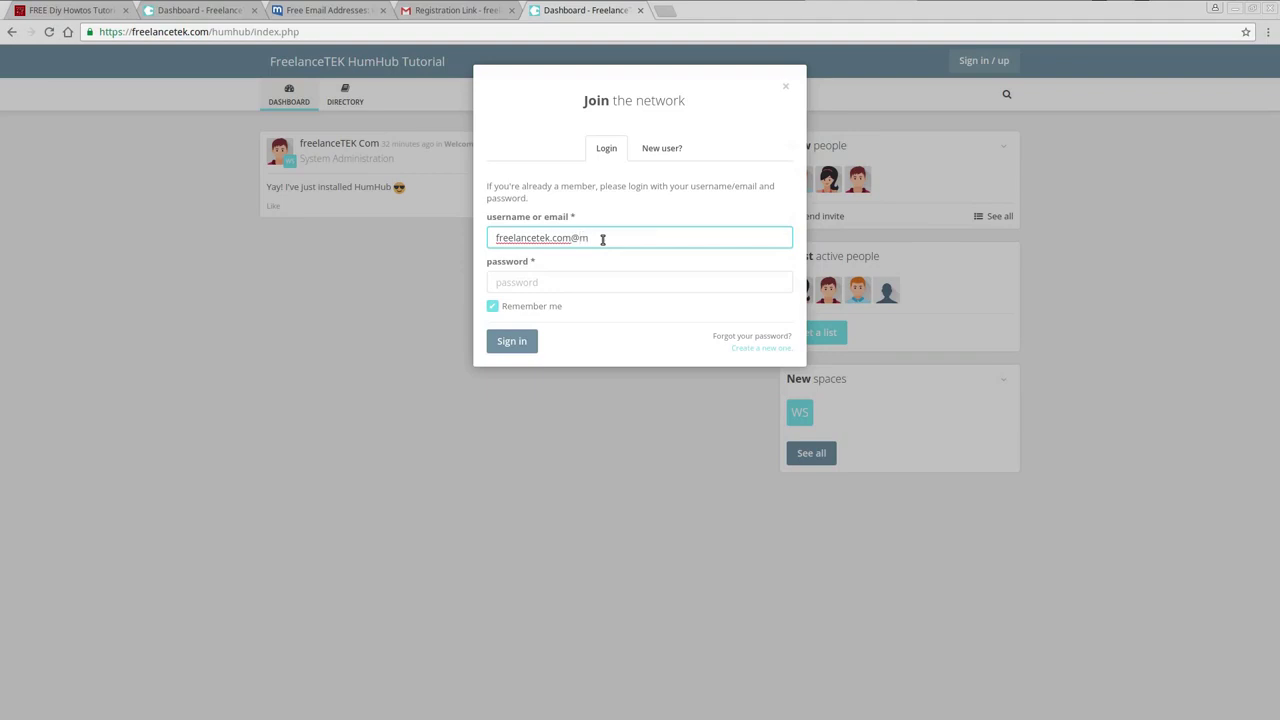
left_click(596, 282)
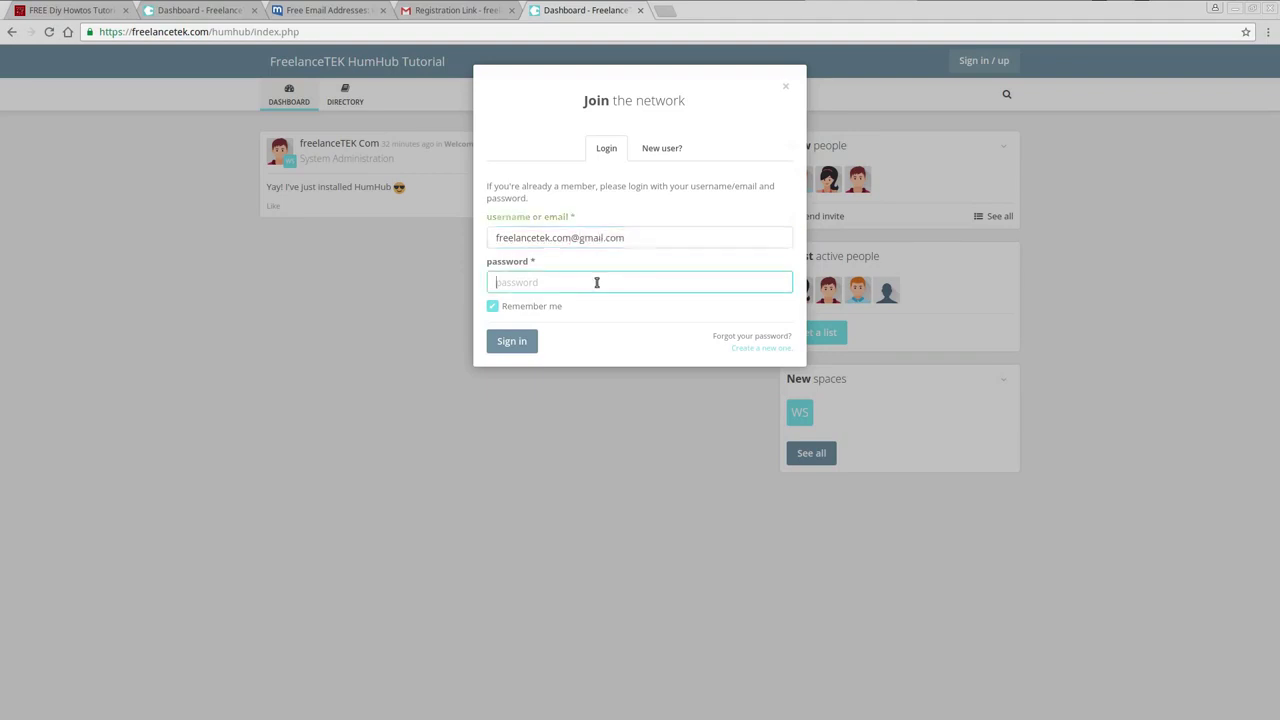
type("••")
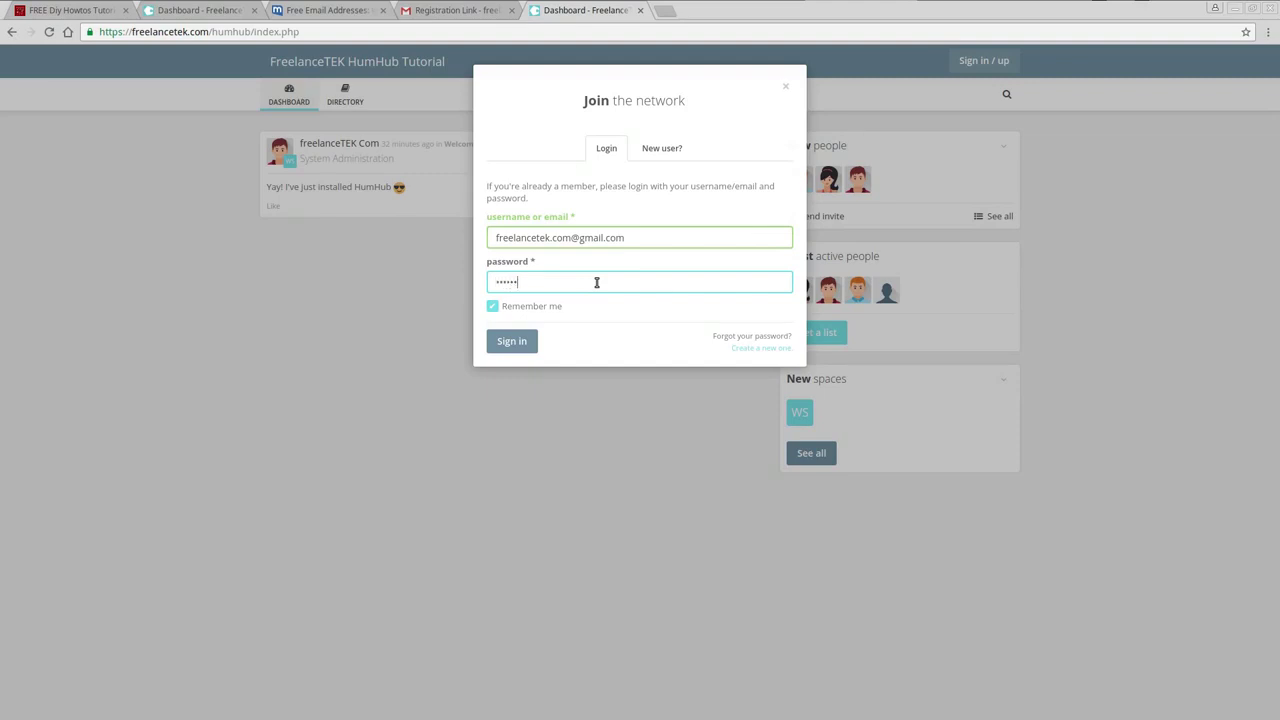
type("••••••")
key("Return")
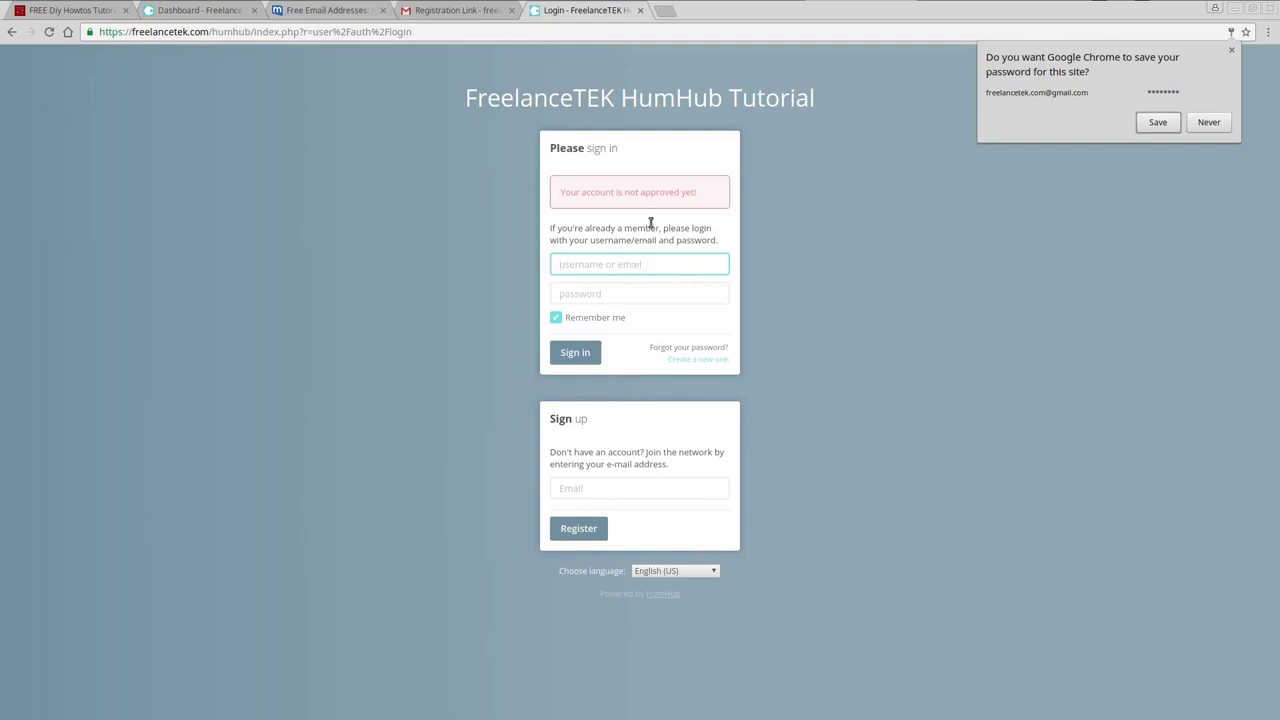
left_click(1095, 210)
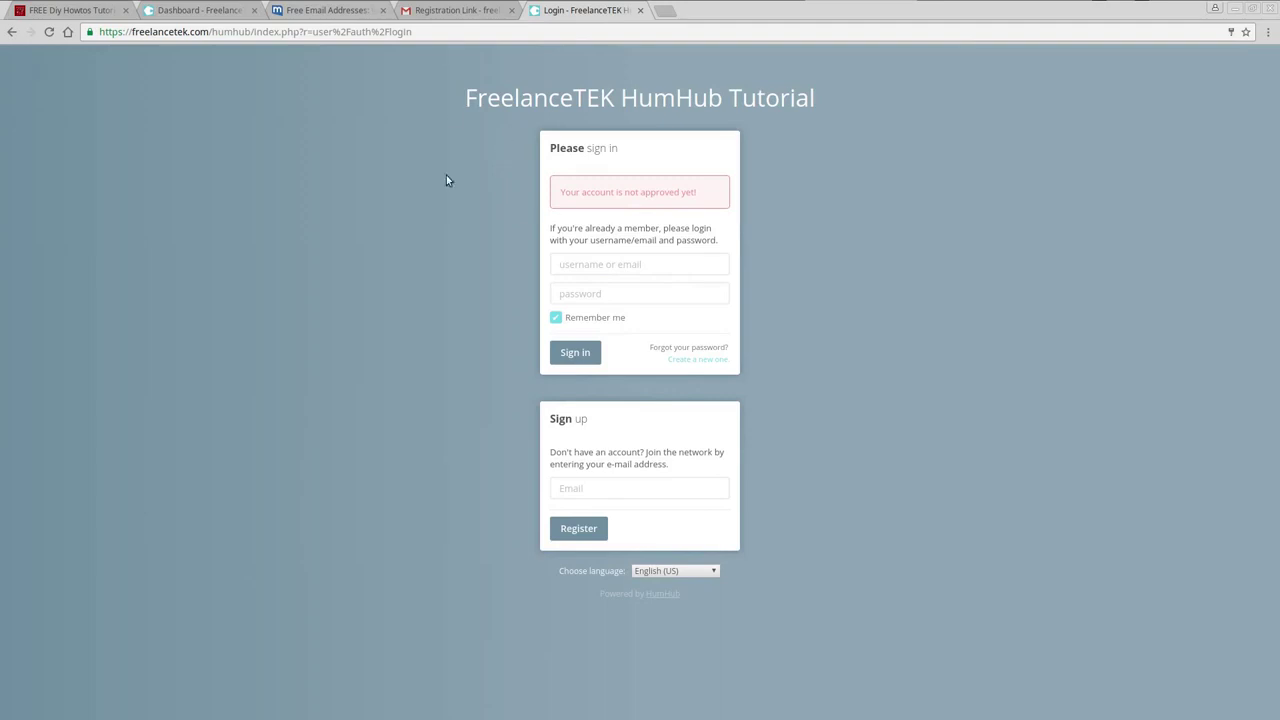
left_click(205, 10)
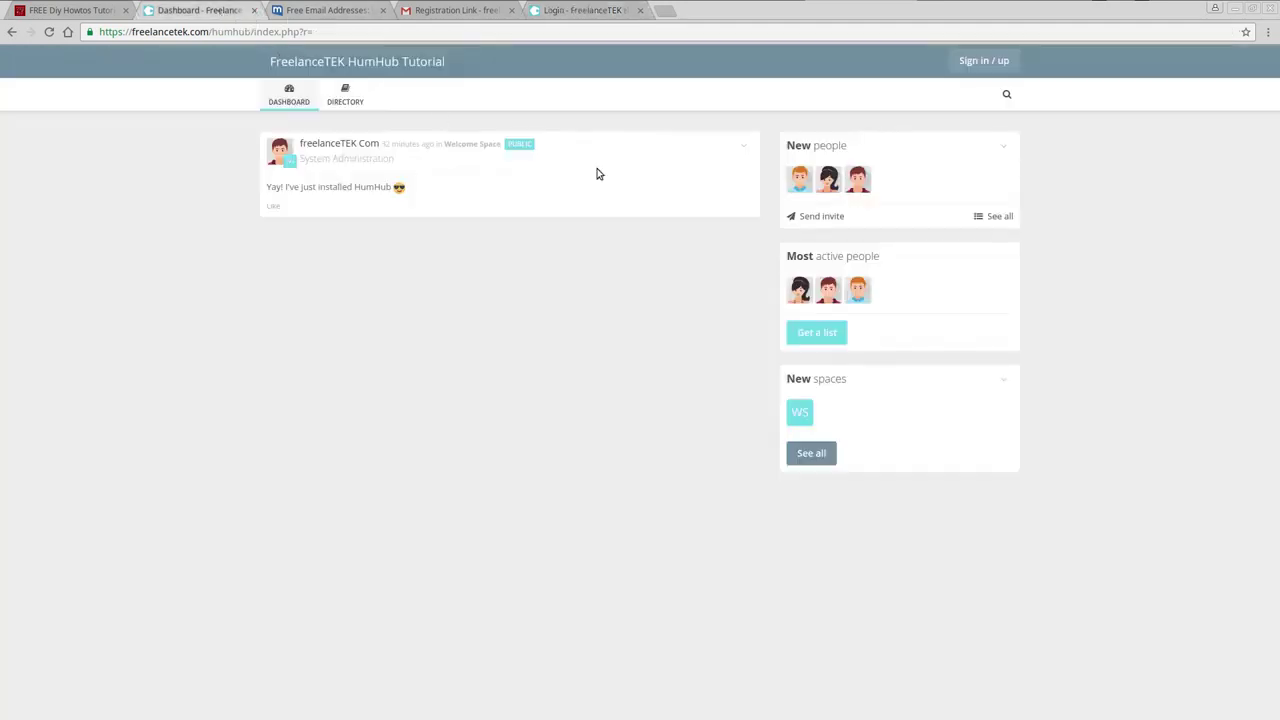
- Sign in to HumHub as the administrator using the saved admin email and password
left_click(981, 63)
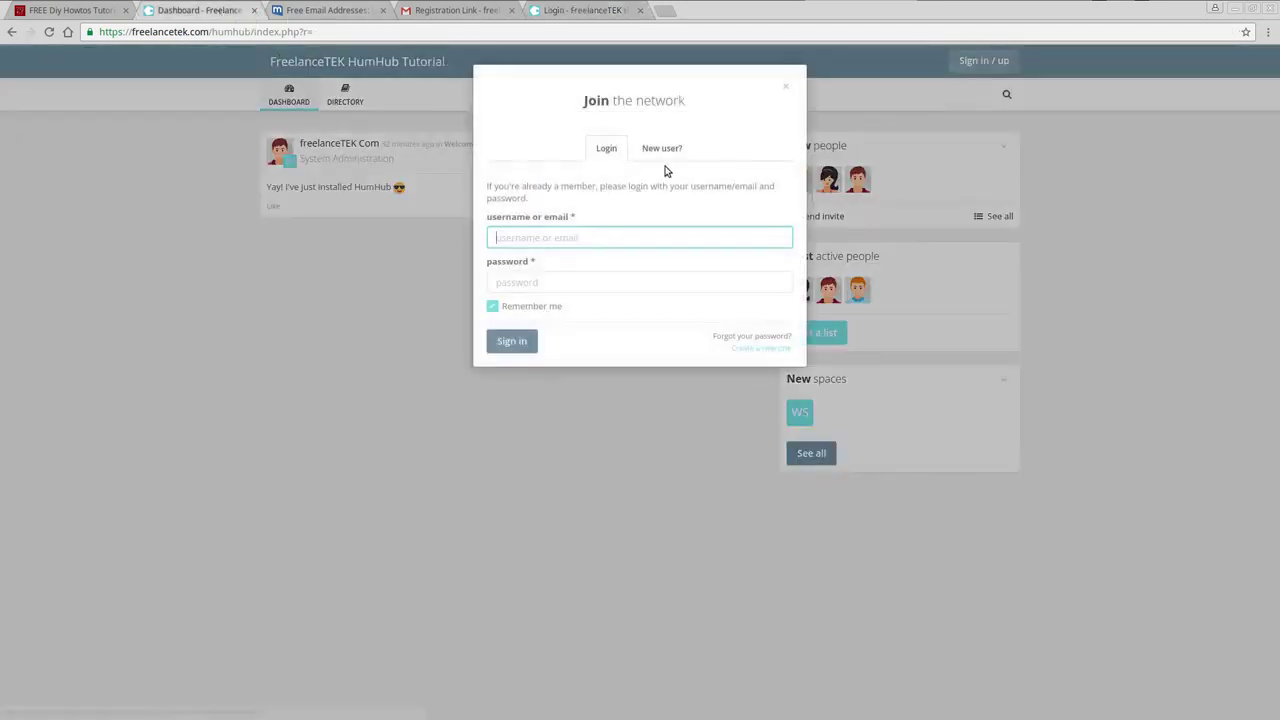
left_click(622, 243)
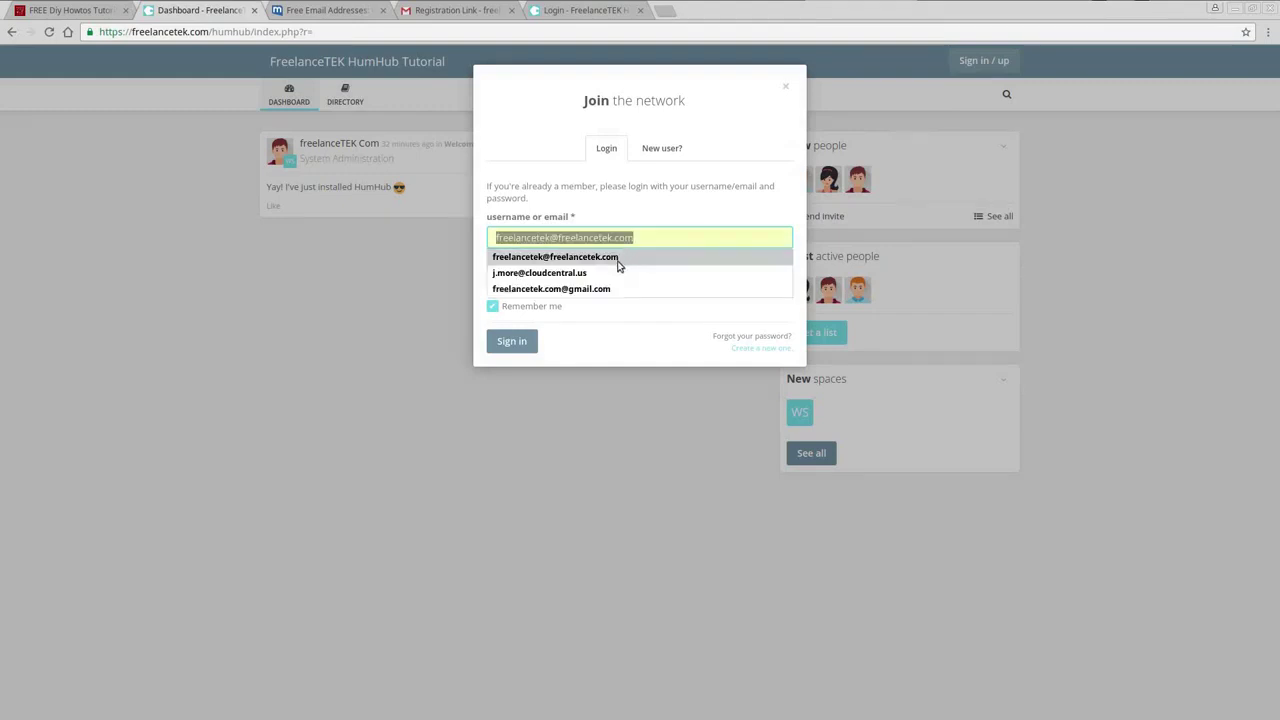
left_click(620, 259)
left_click(559, 286)
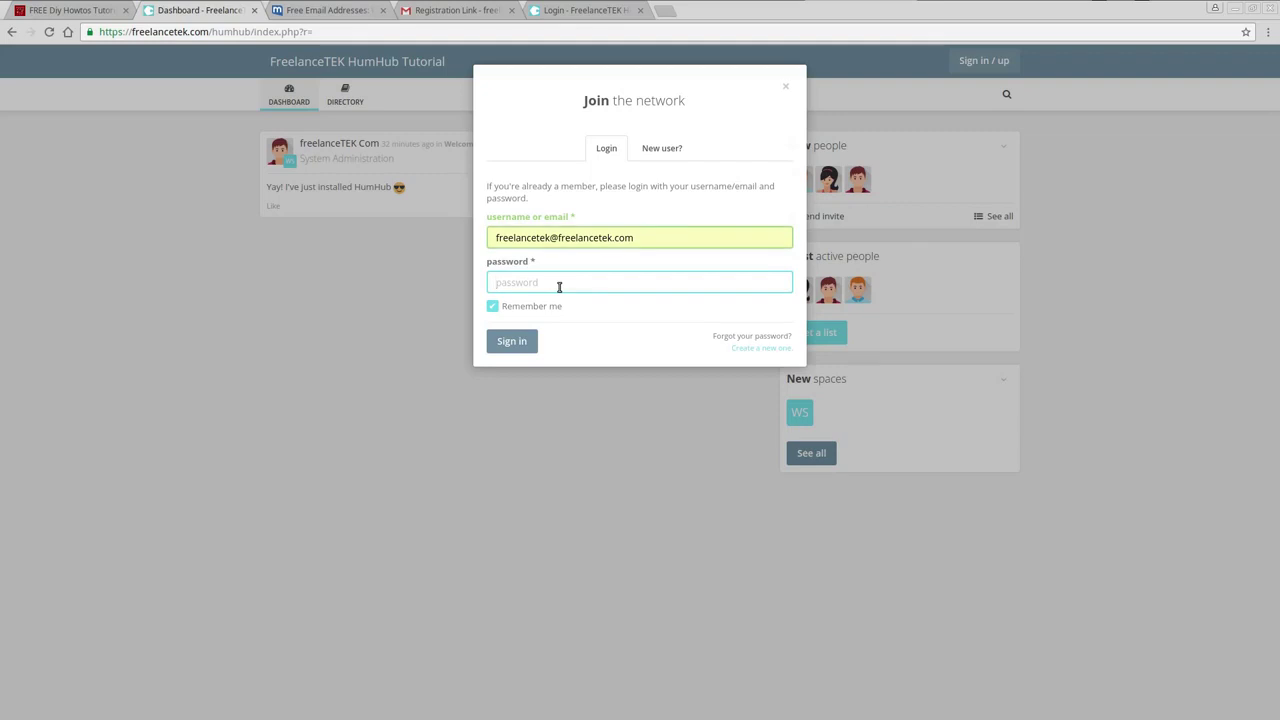
type("••")
key("Return")
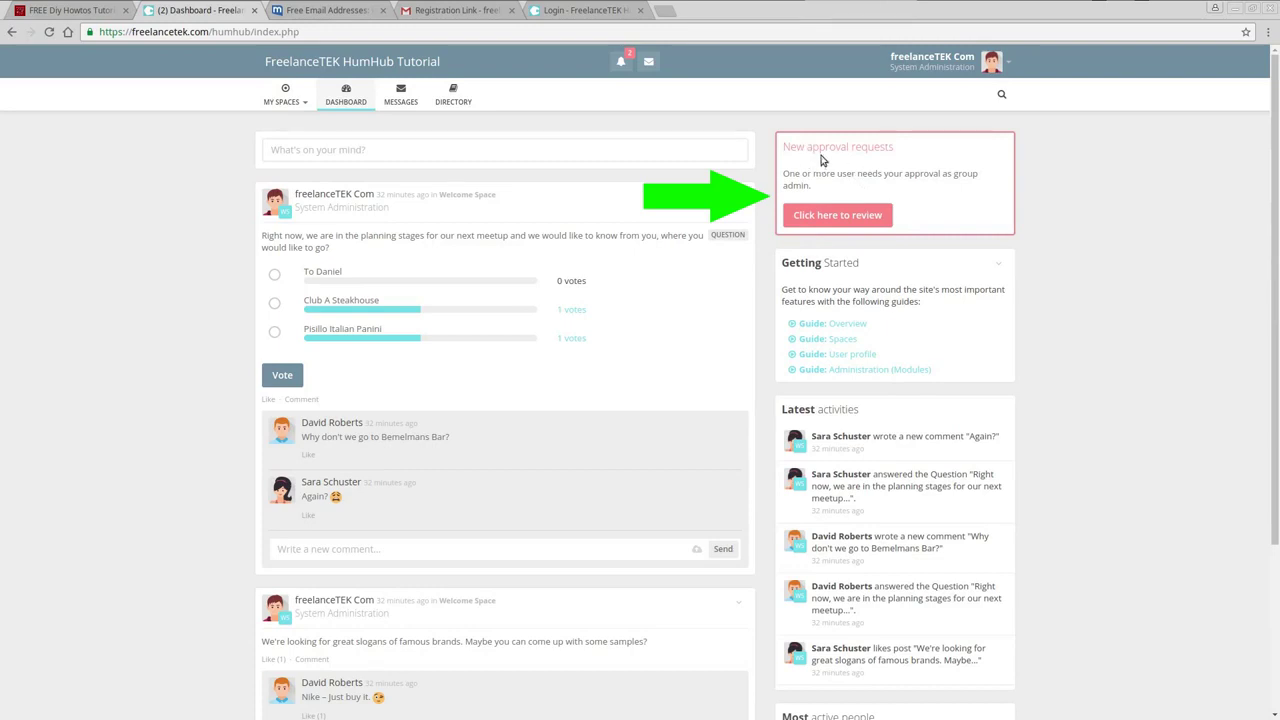
- Approve the new user's pending registration and send the approval email
left_click(808, 221)
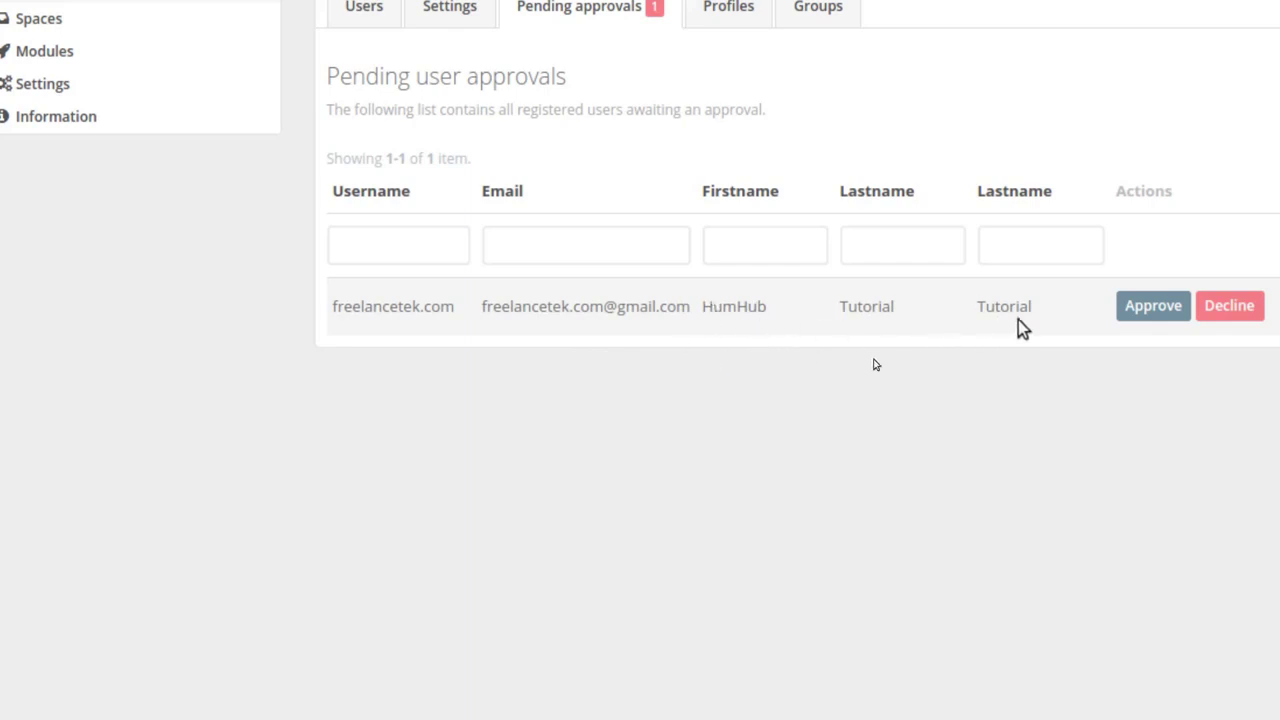
left_click(1151, 307)
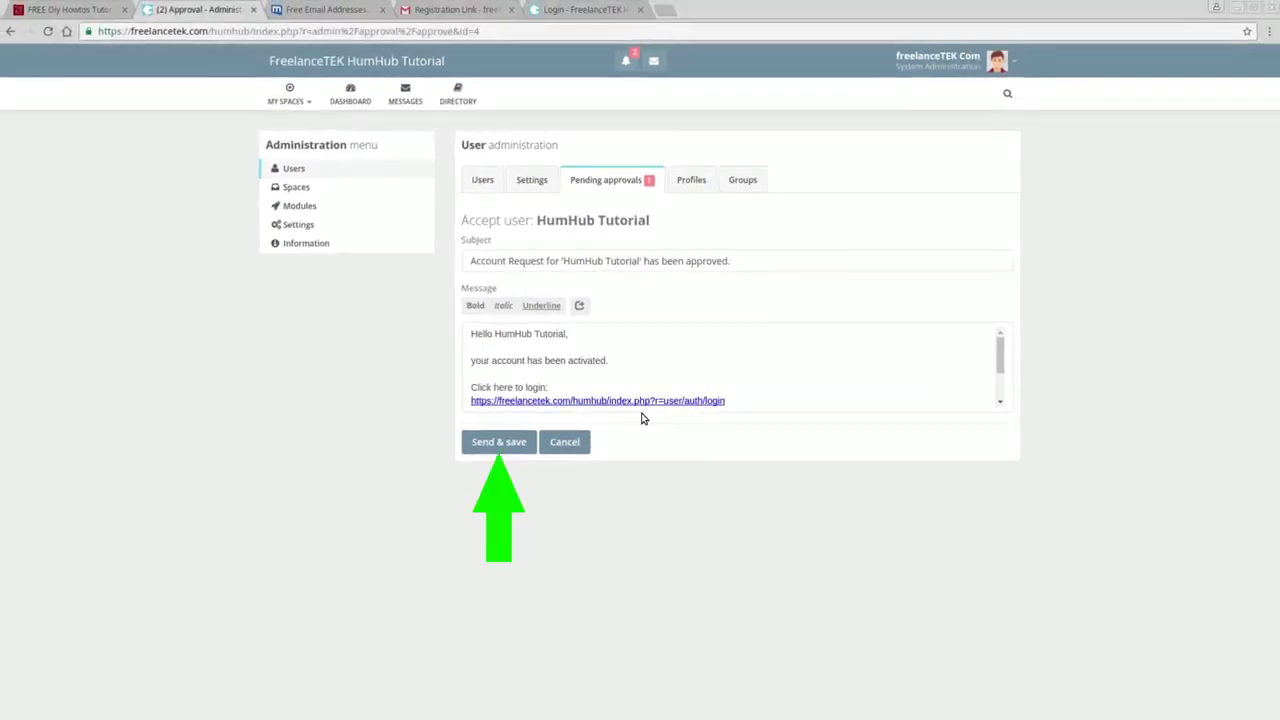
left_click(509, 442)
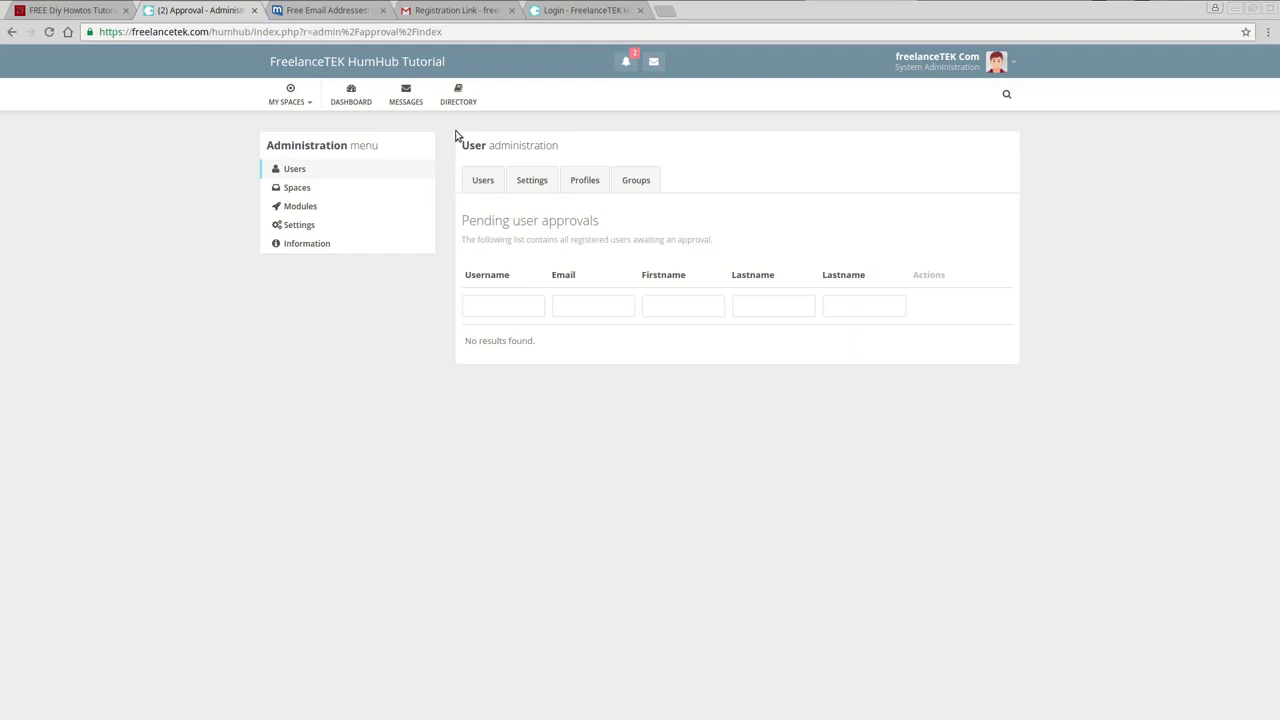
- Open the 'Account Request approved' email in the Gmail inbox and follow its HumHub login link
left_click(459, 12)
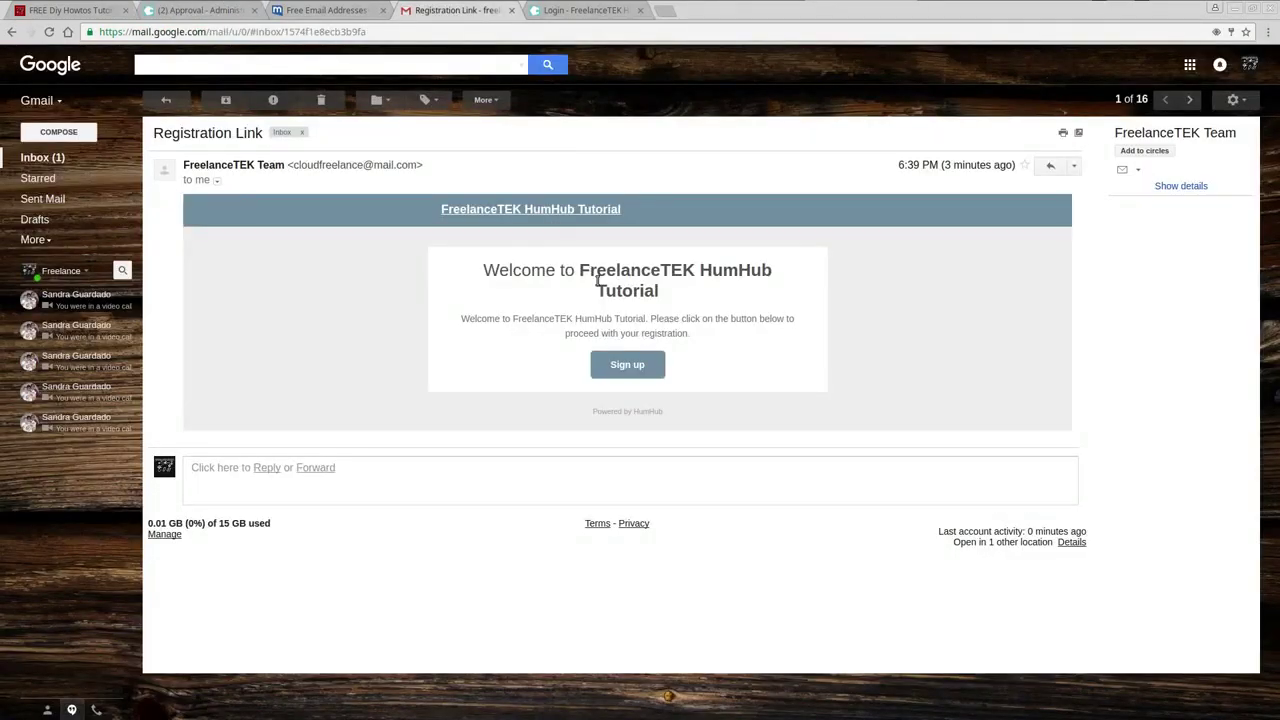
left_click(40, 157)
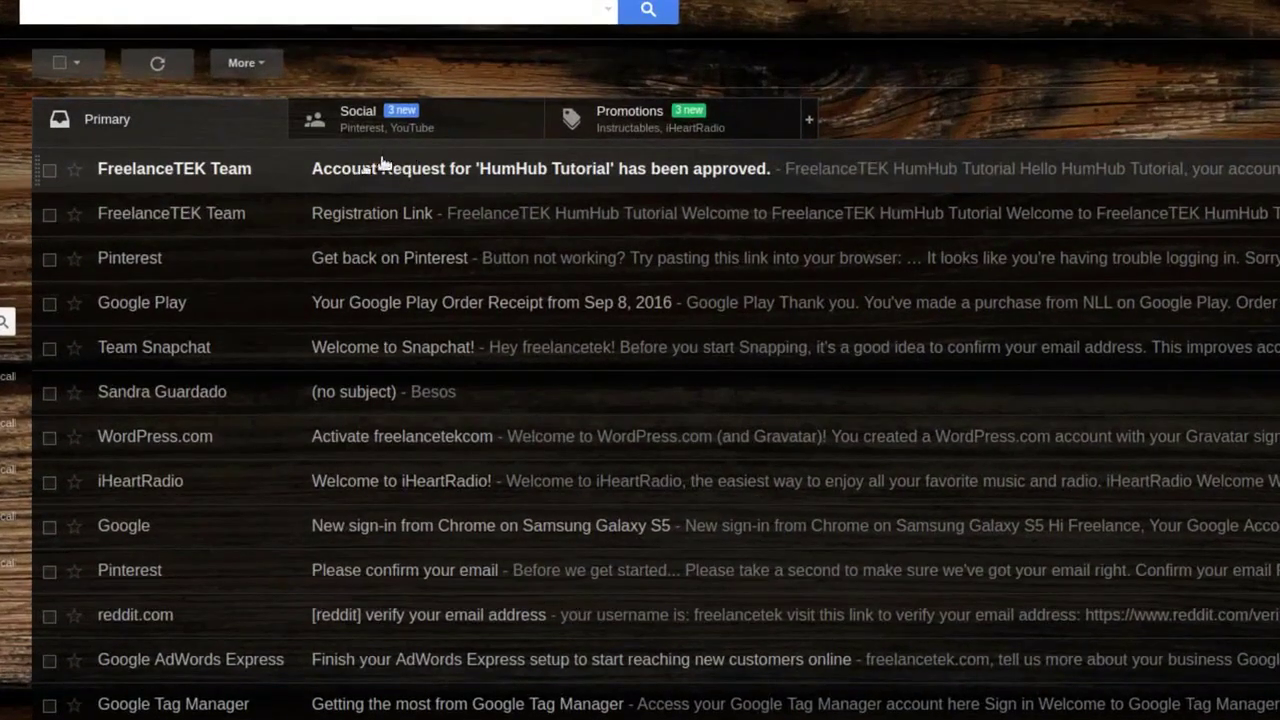
left_click(493, 172)
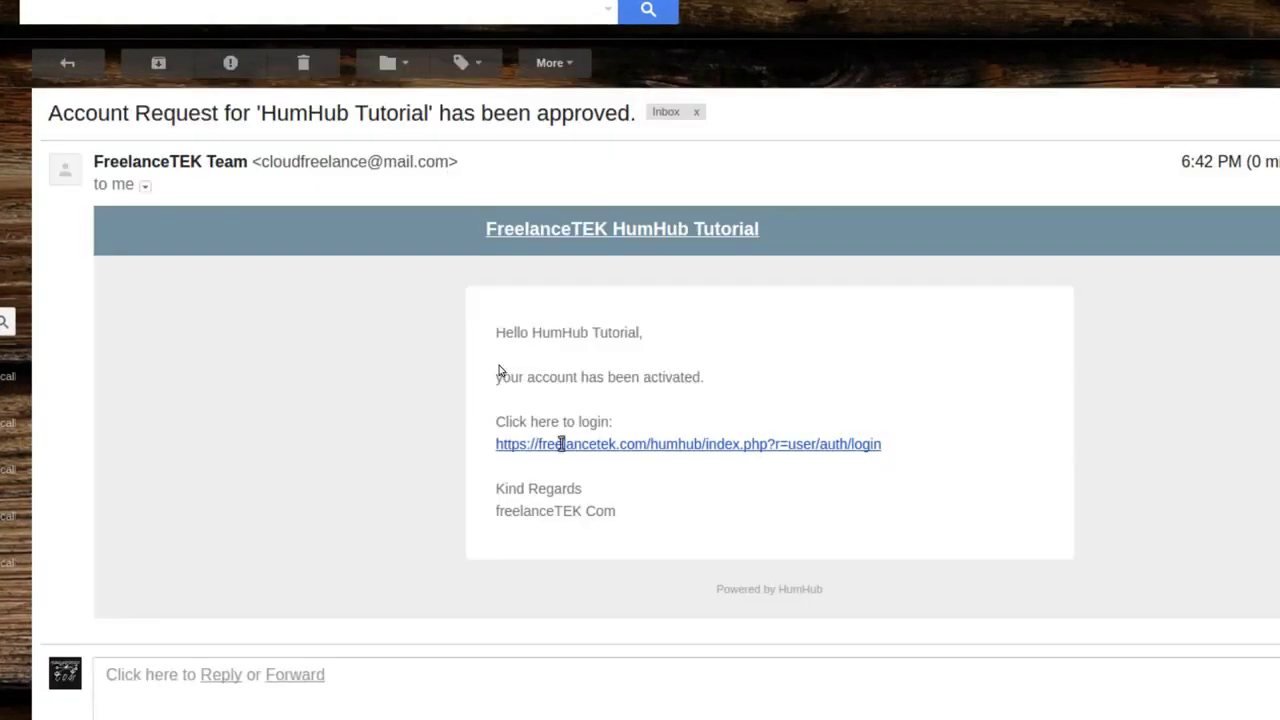
left_click(676, 443)
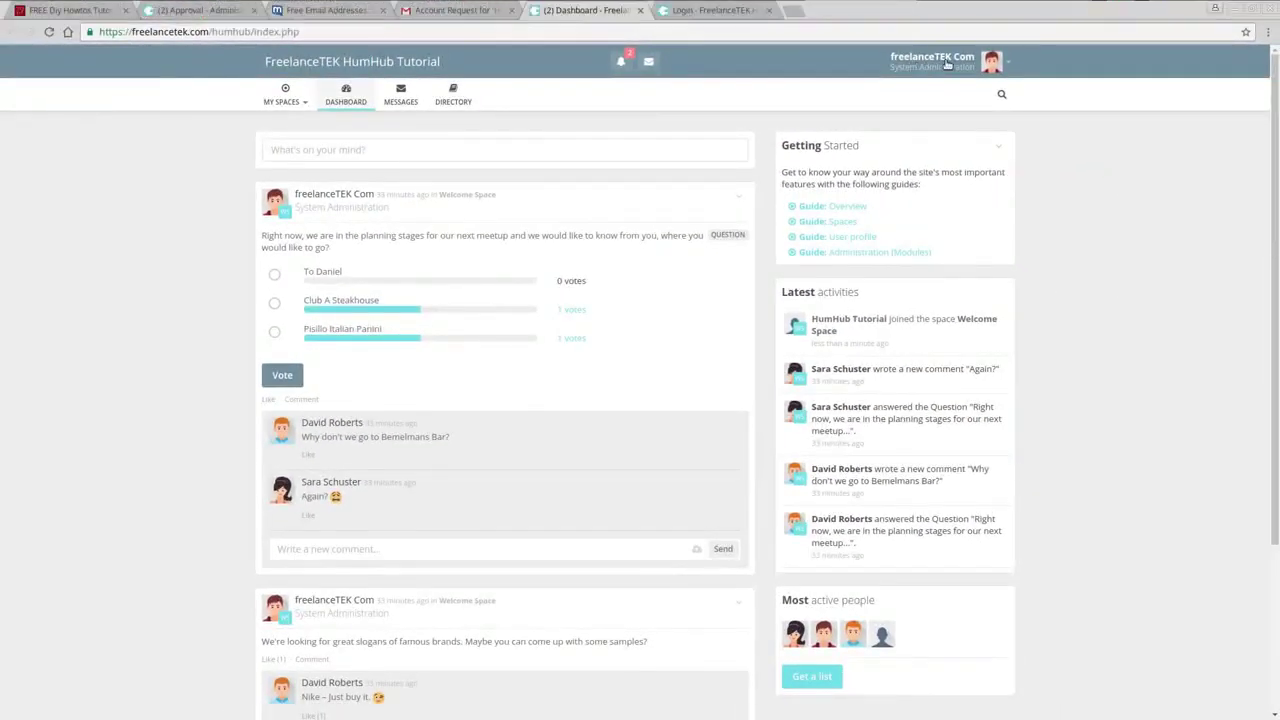
scroll(397, 500, "down", 5)
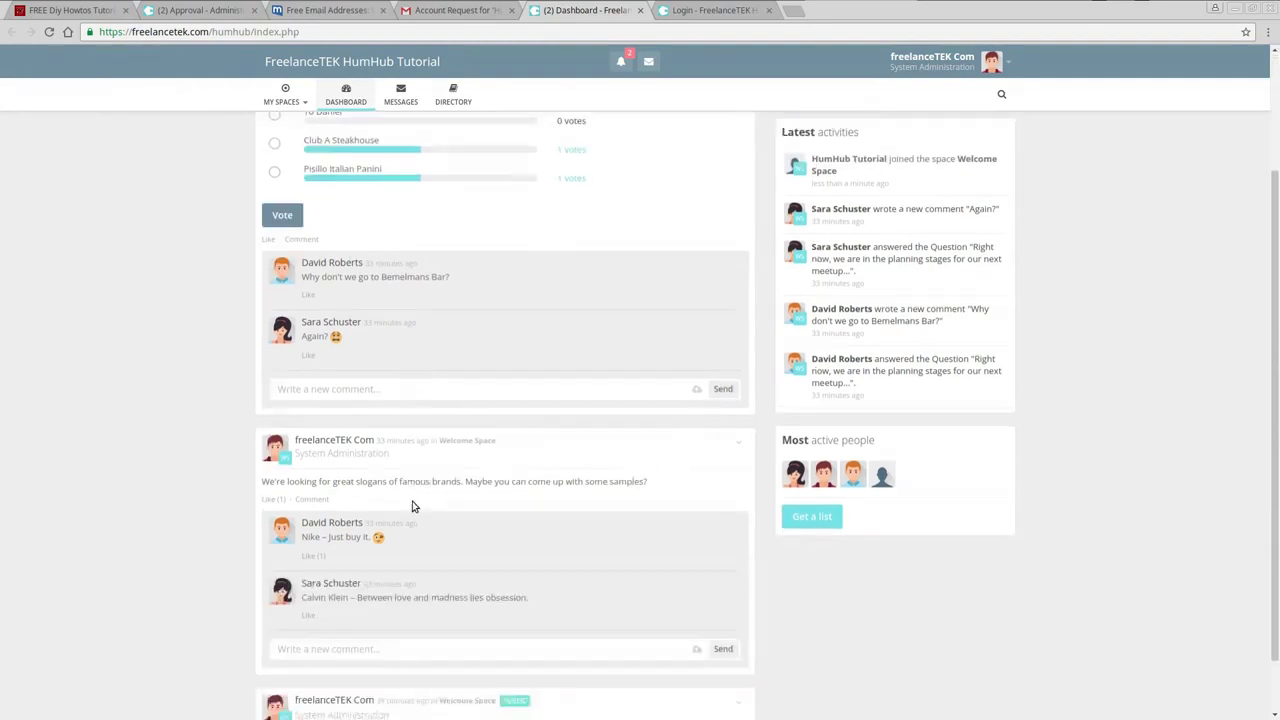
scroll(409, 514, "up", 5)
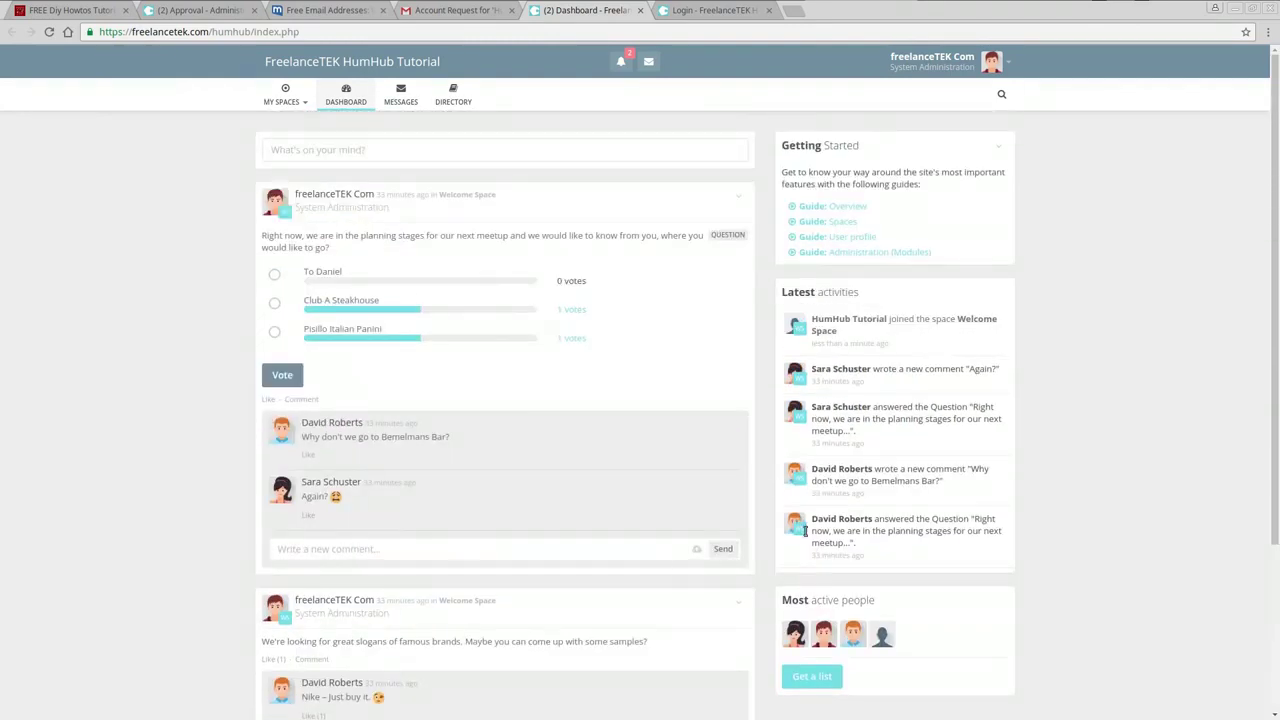